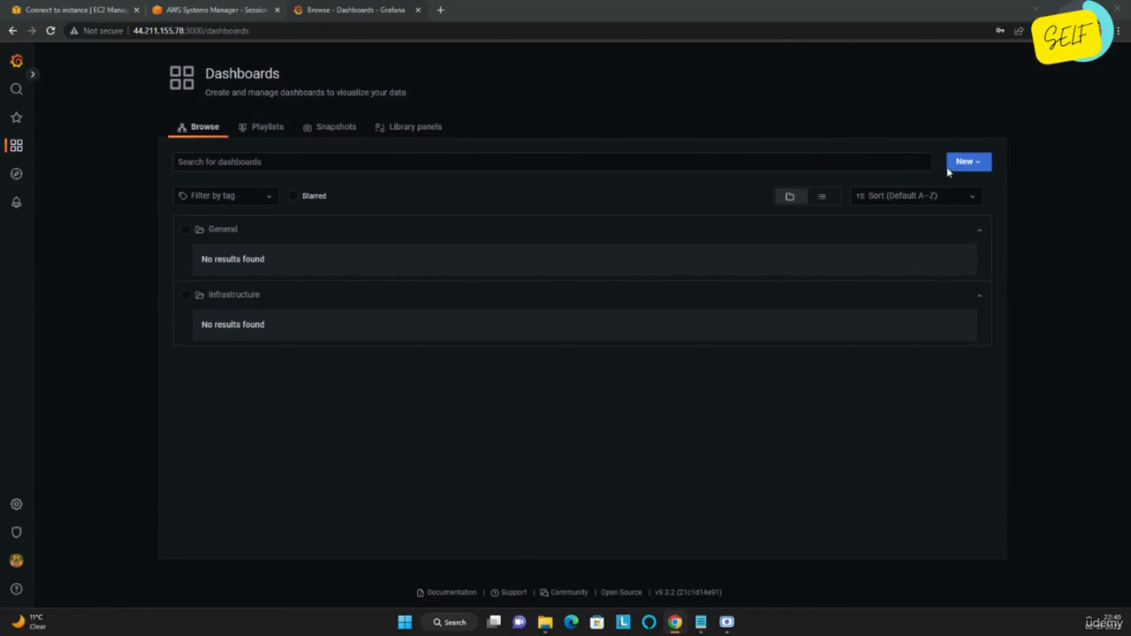
Create a new dashboard and add a new panel to it.
click(979, 162)
click(962, 188)
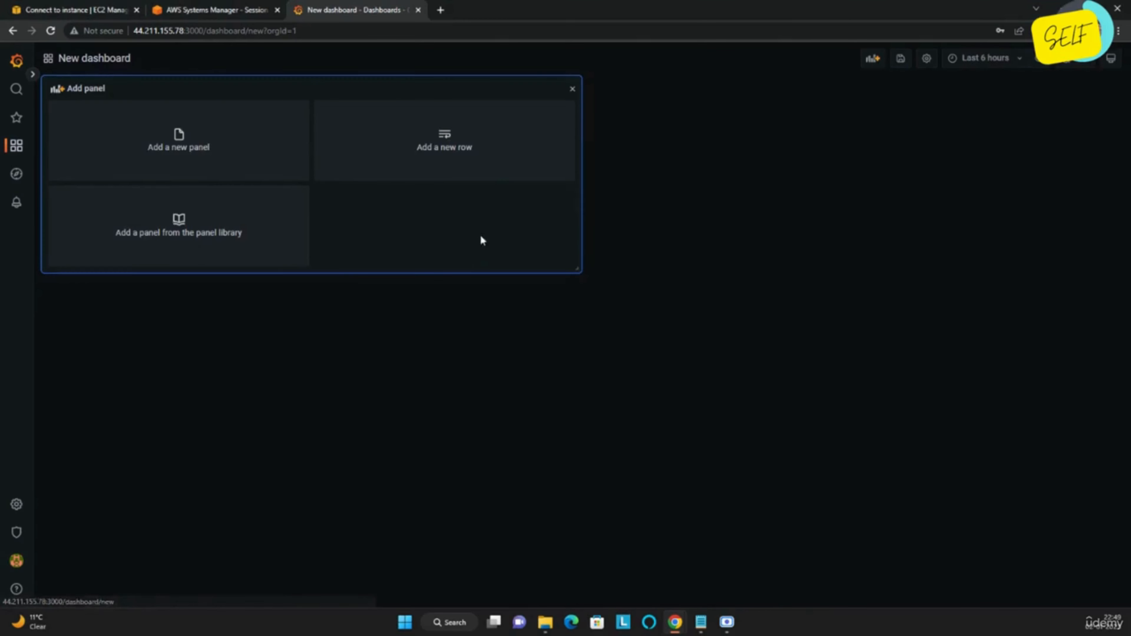
click(168, 143)
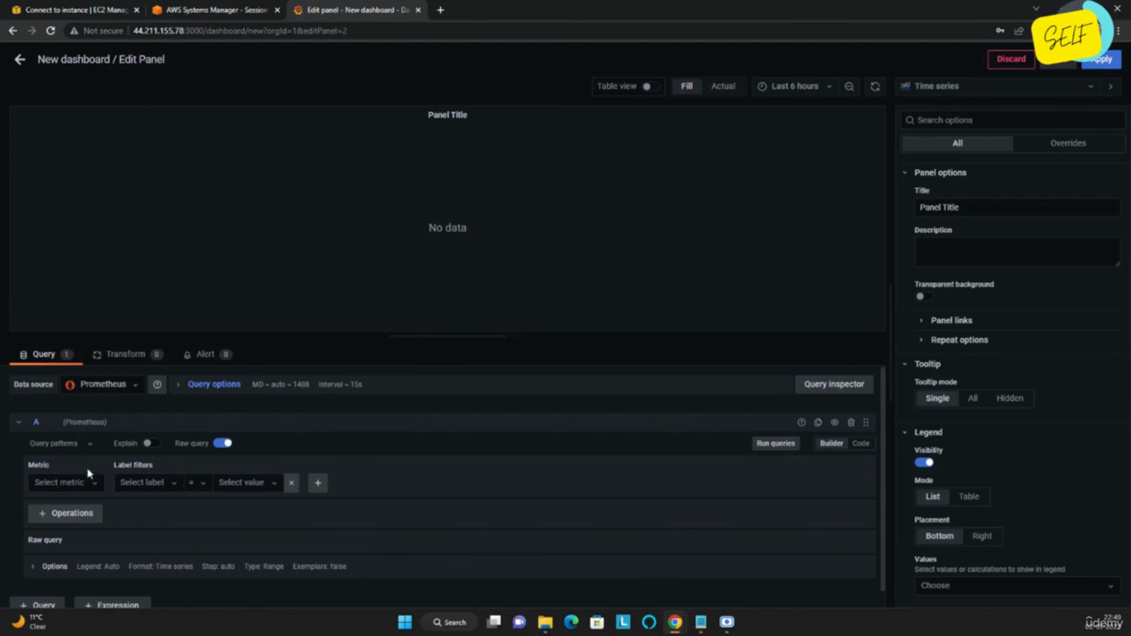
Query the metric prometheus_remote_storage_bytes_total in the new panel and run the query.
click(79, 484)
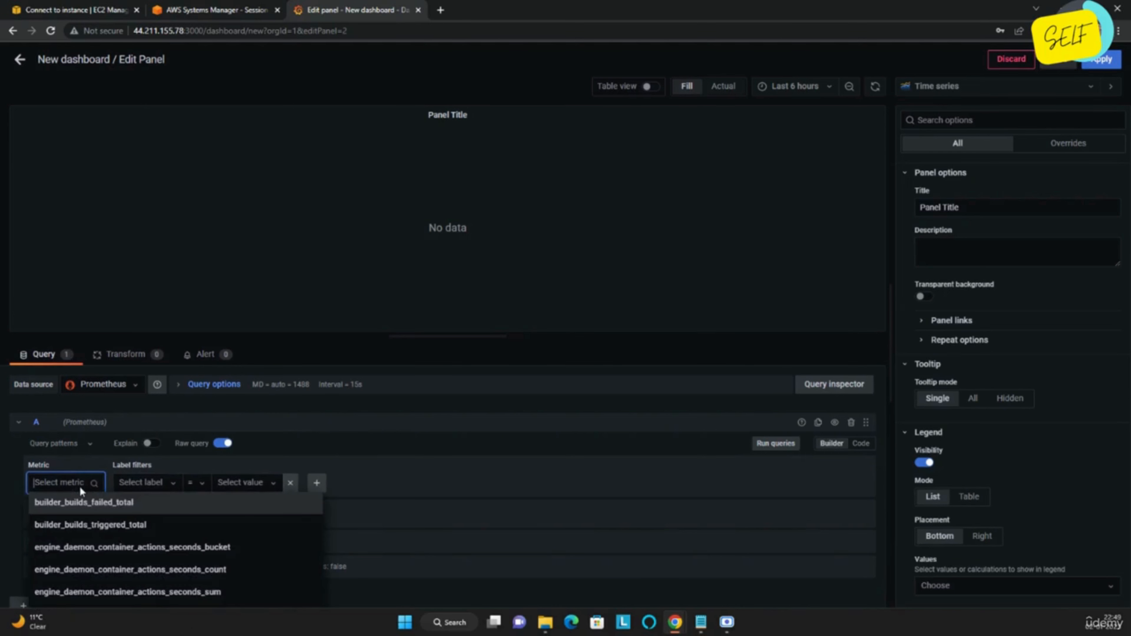
text(remote)
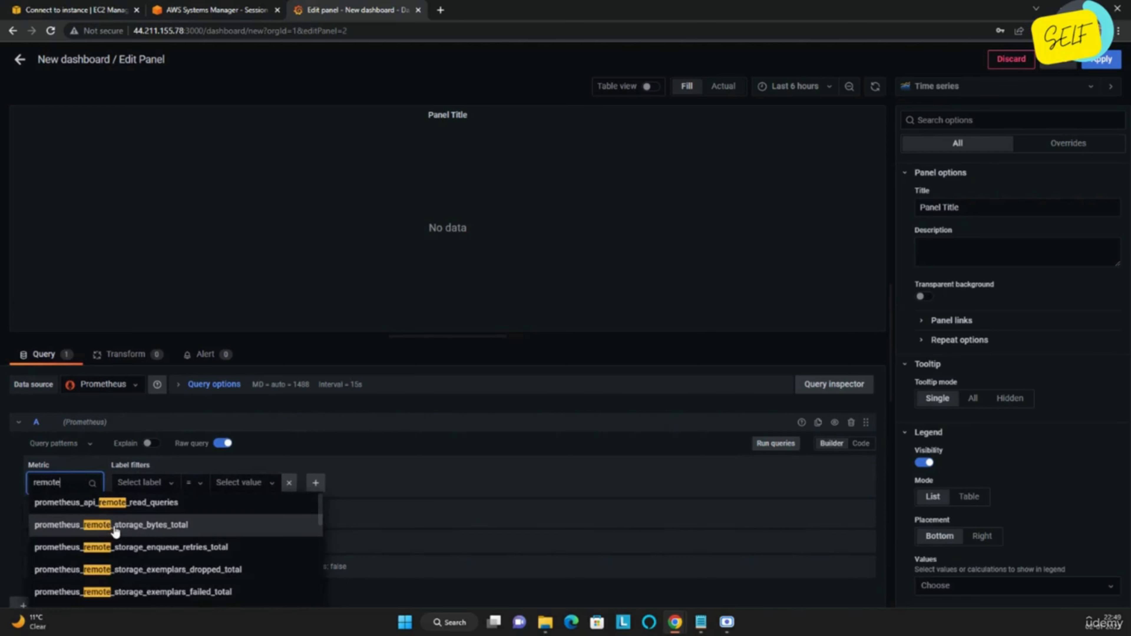
click(113, 525)
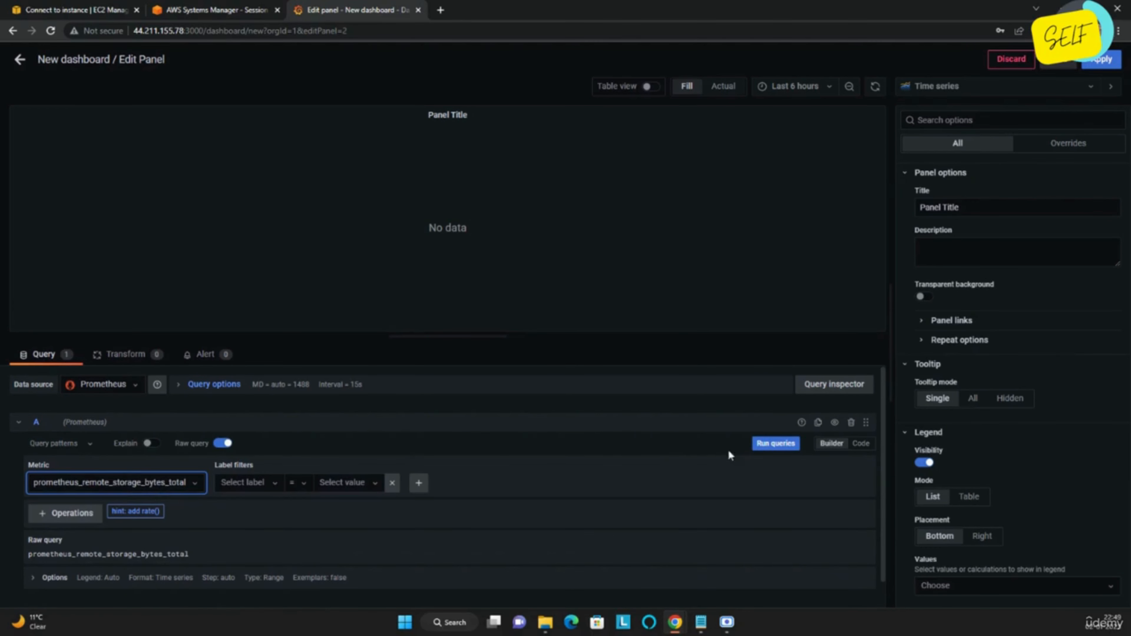
click(766, 444)
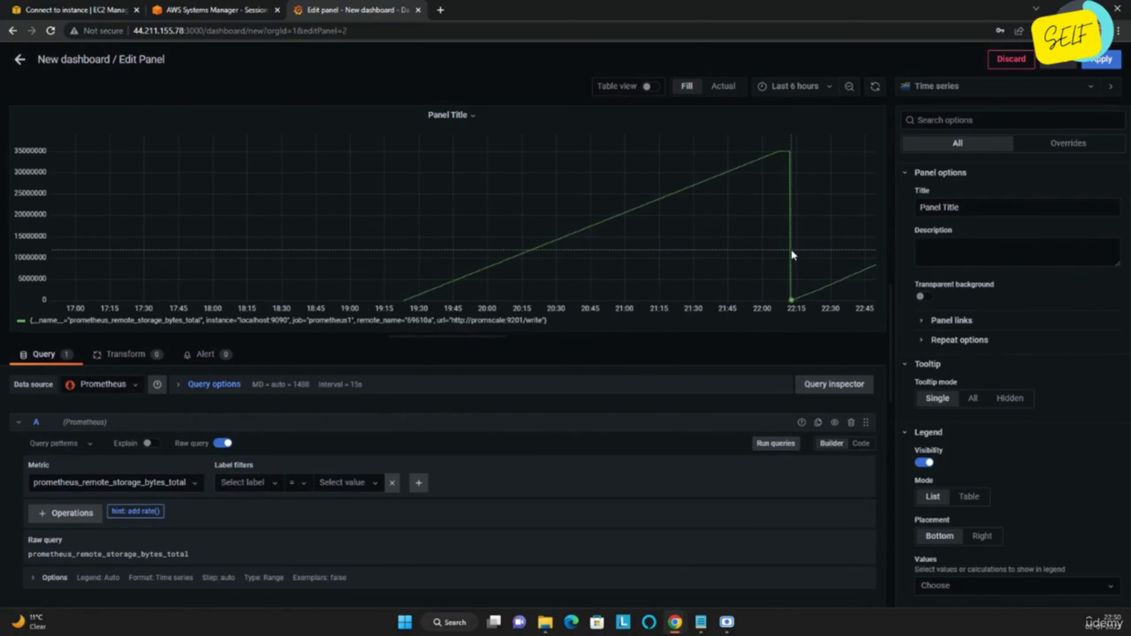
Preview the query result as a Stat visualization and as a Gauge visualization.
click(1003, 94)
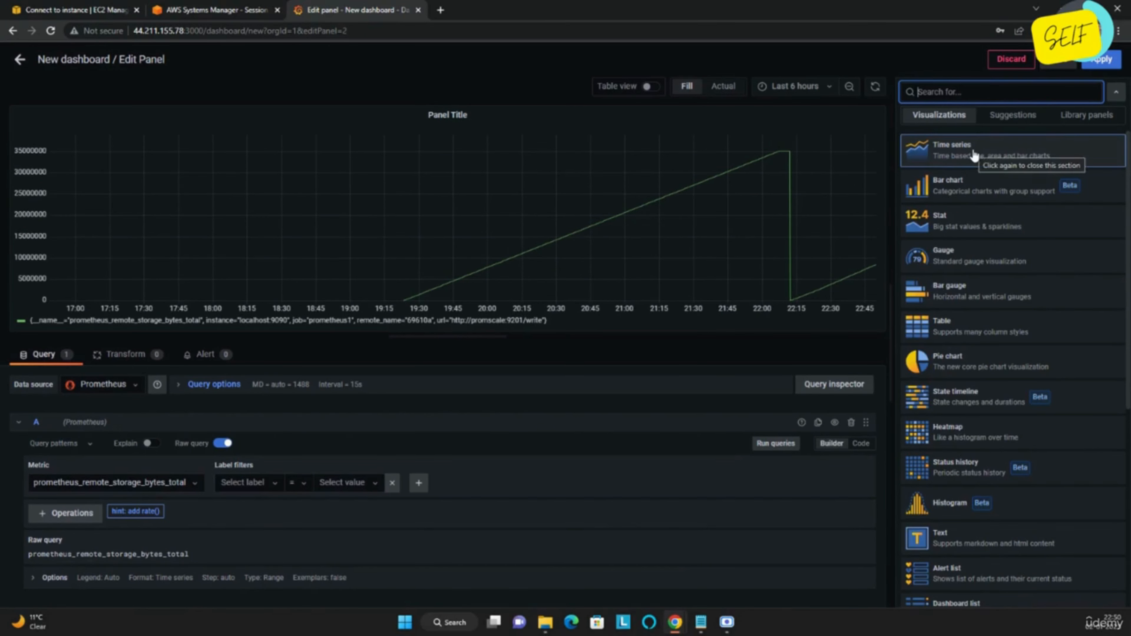
click(963, 221)
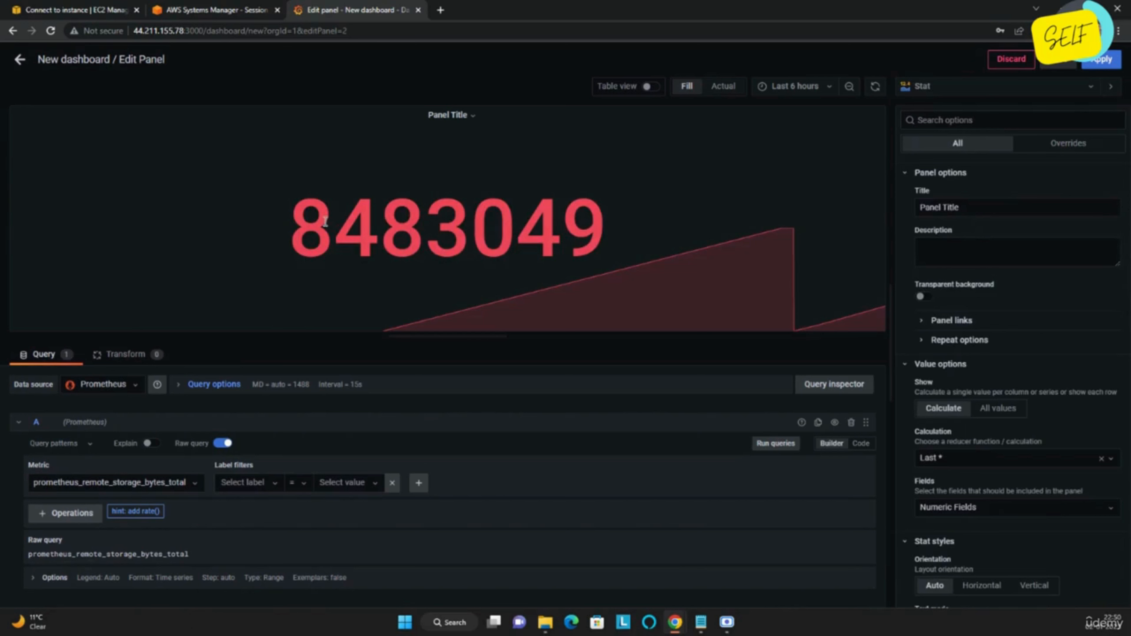
drag(330, 222, 298, 218)
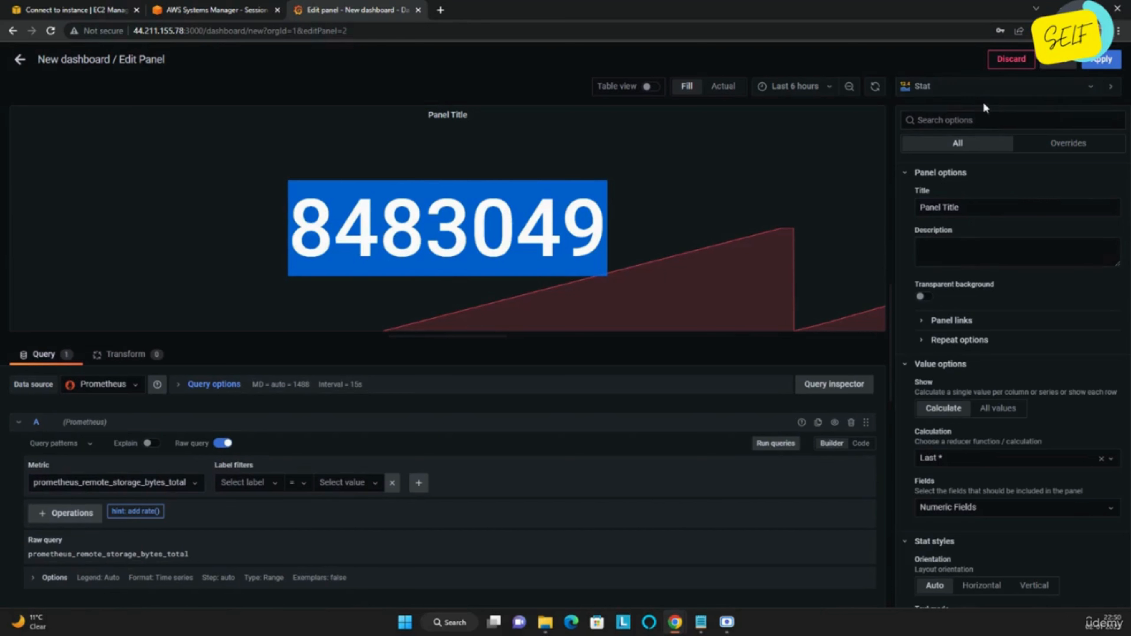
click(962, 97)
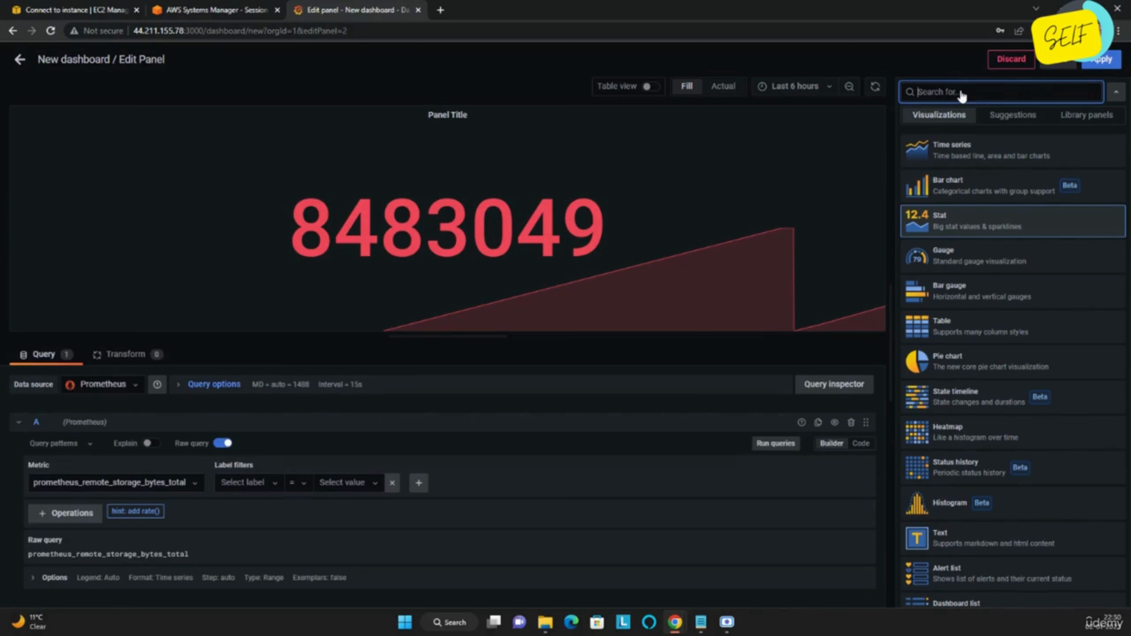
click(936, 266)
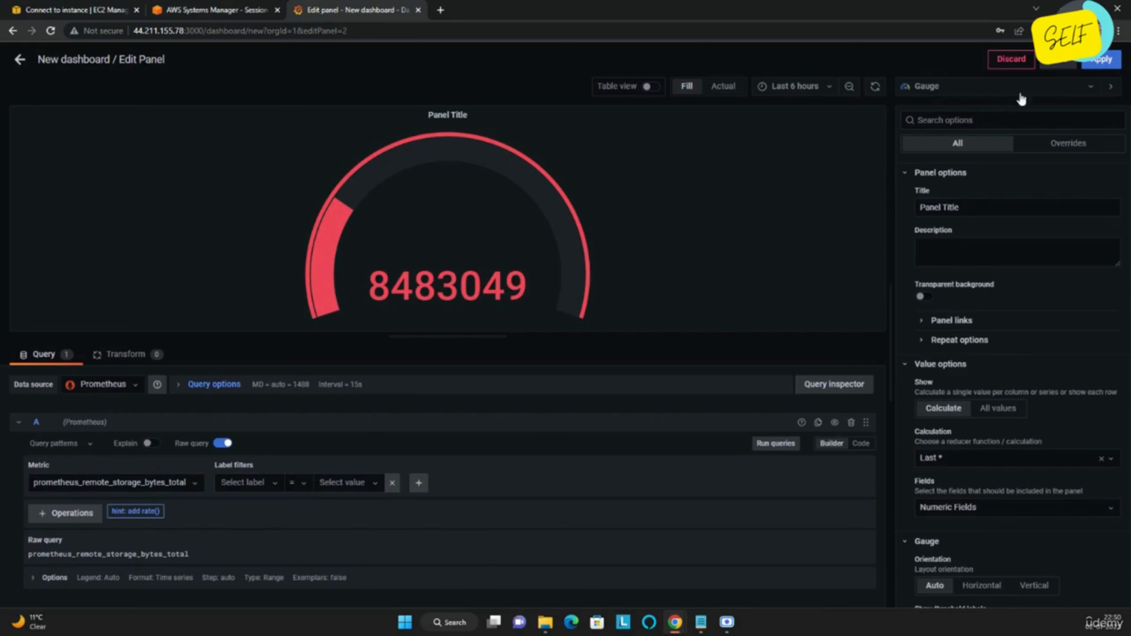
Switch the panel's visualization to Table and look through its timestamped rows.
click(1037, 88)
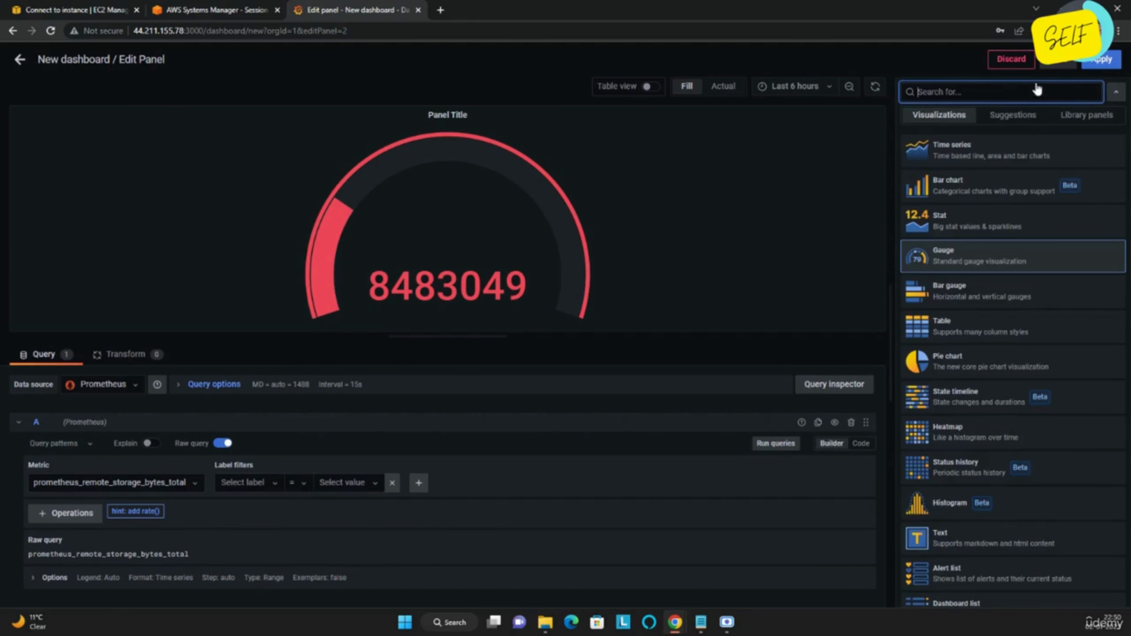
click(980, 326)
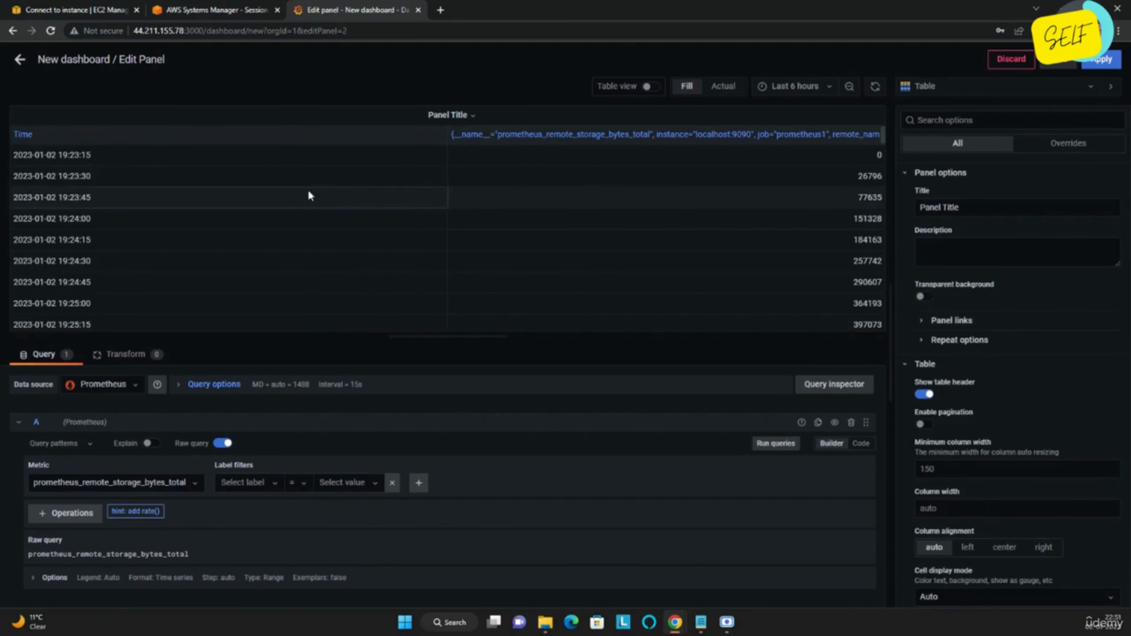
scroll(361, 257, down, 6)
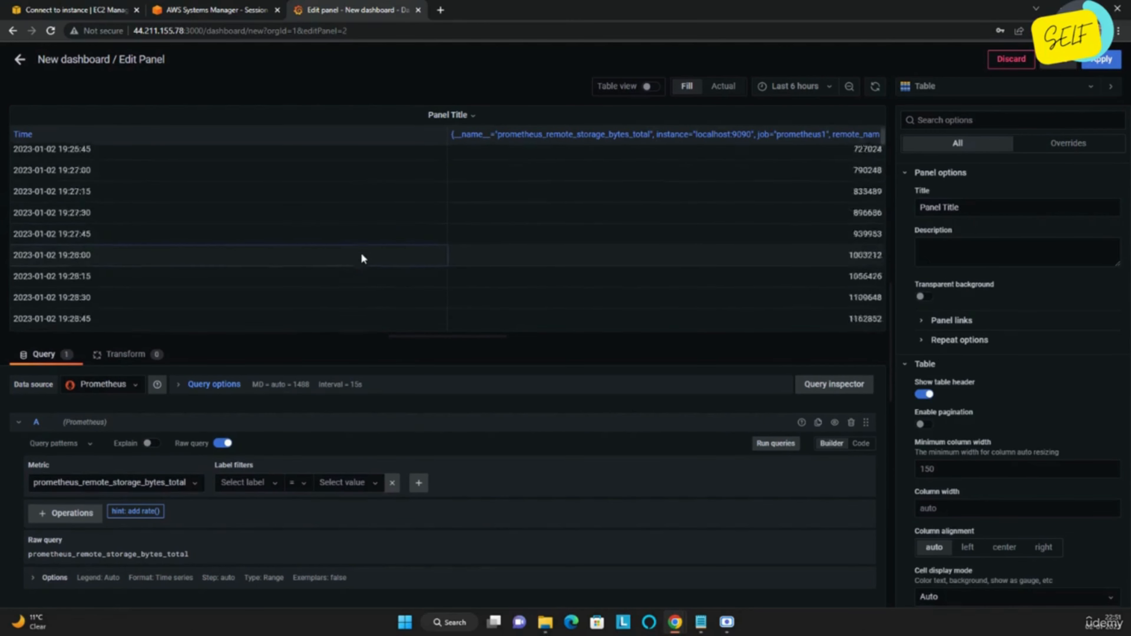
scroll(361, 251, up, 5)
Preview the data as a Histogram, and return the panel's visualization to Time series.
click(948, 91)
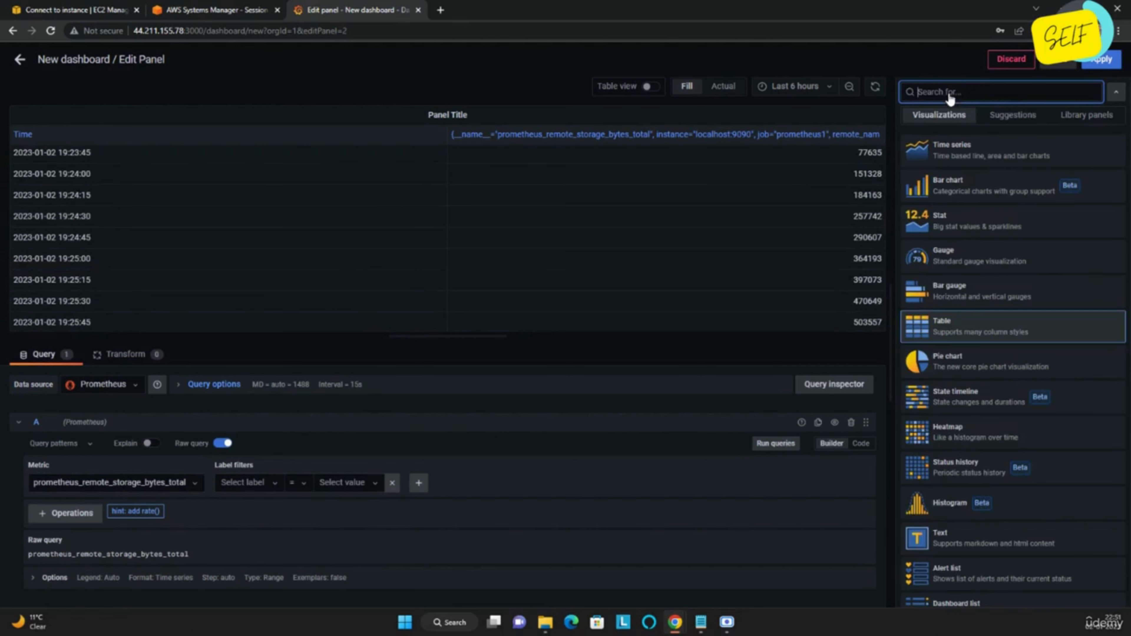
click(952, 517)
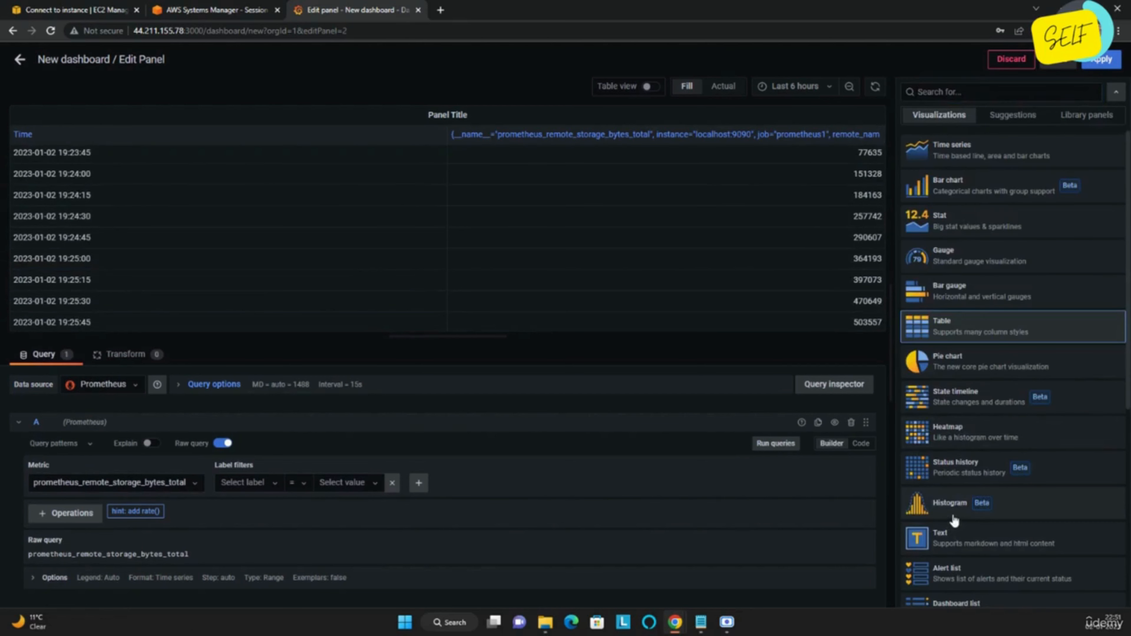
click(972, 95)
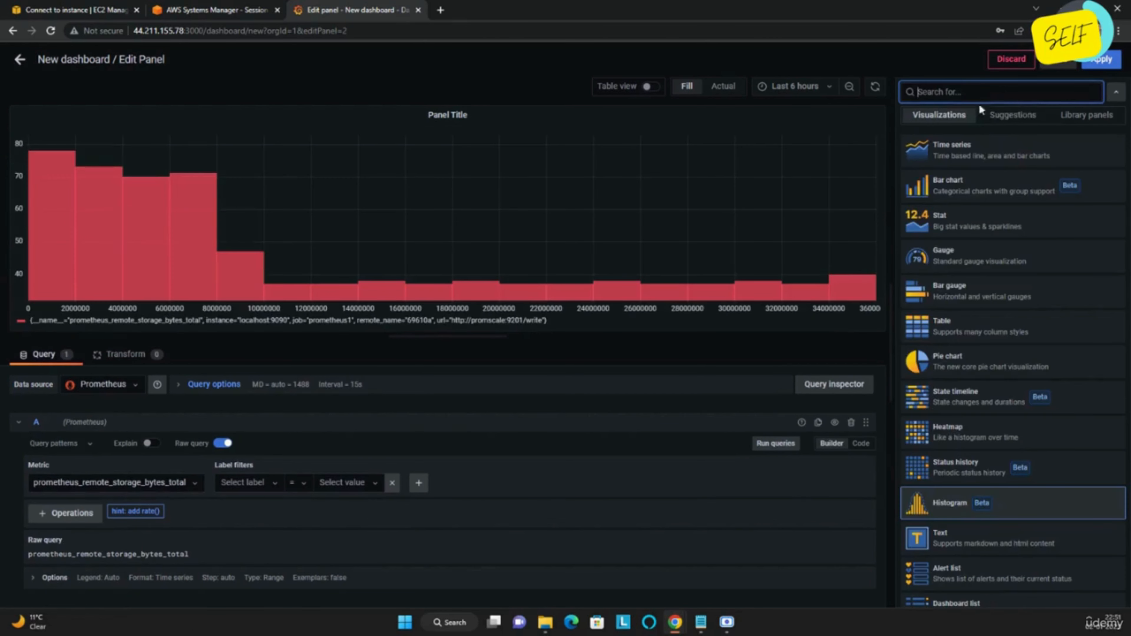
click(972, 161)
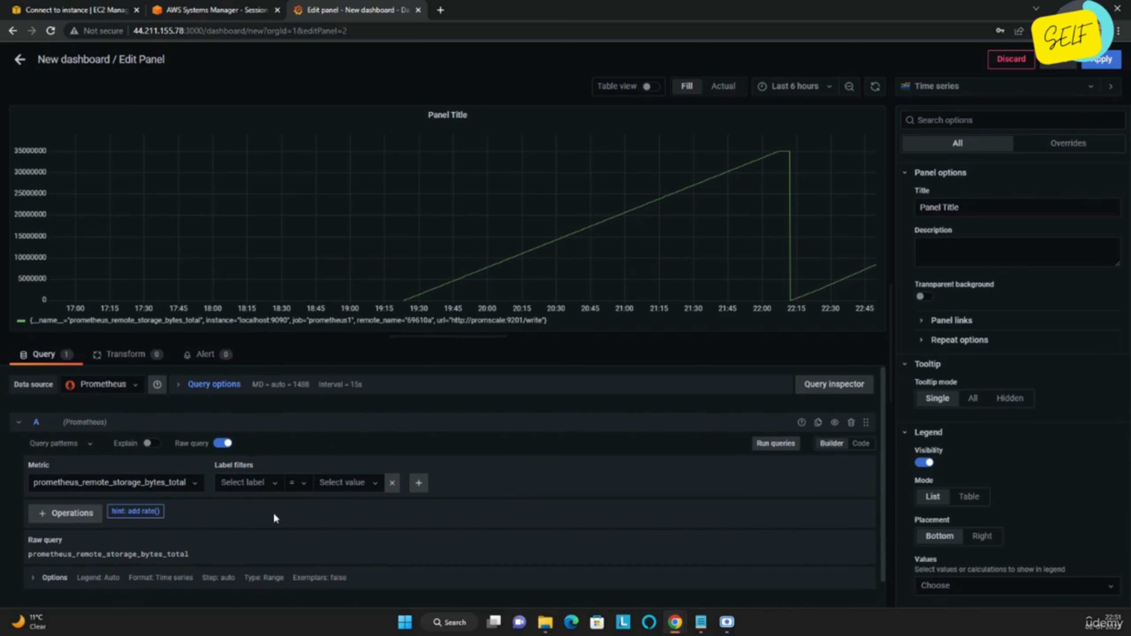
Filter the query by the label job = prometheus1 and run it again.
click(265, 481)
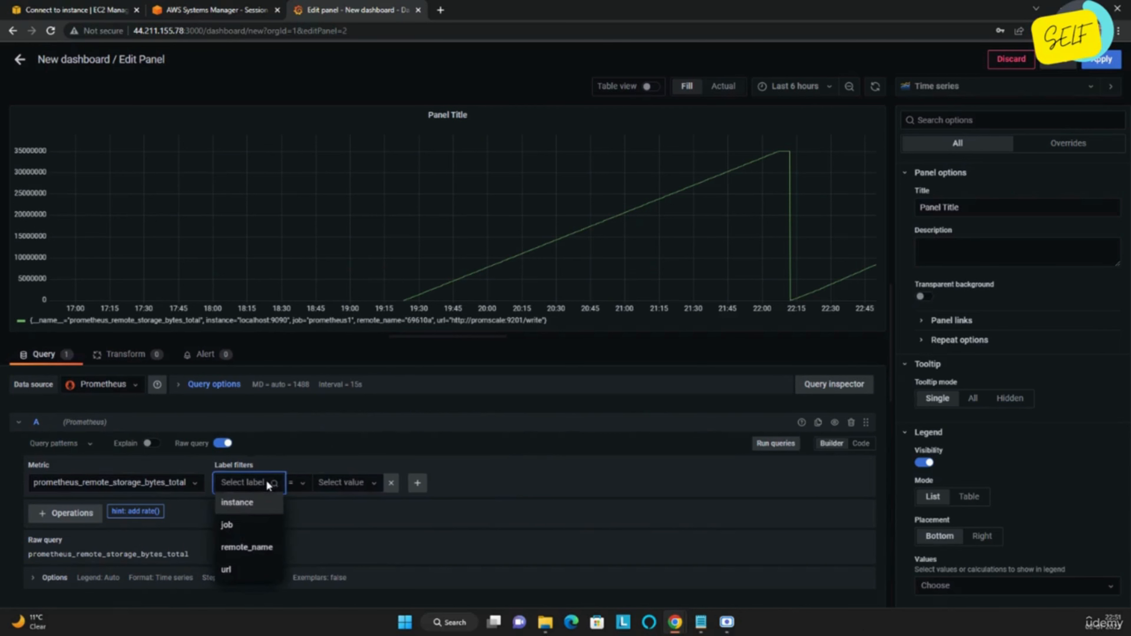
click(247, 526)
click(340, 485)
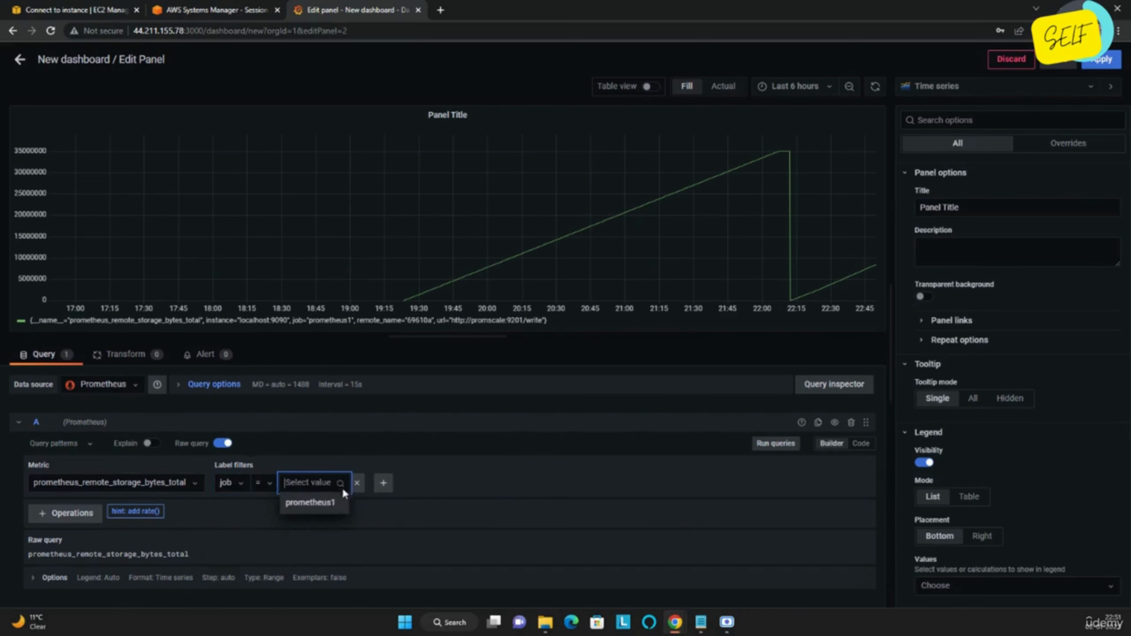
click(325, 504)
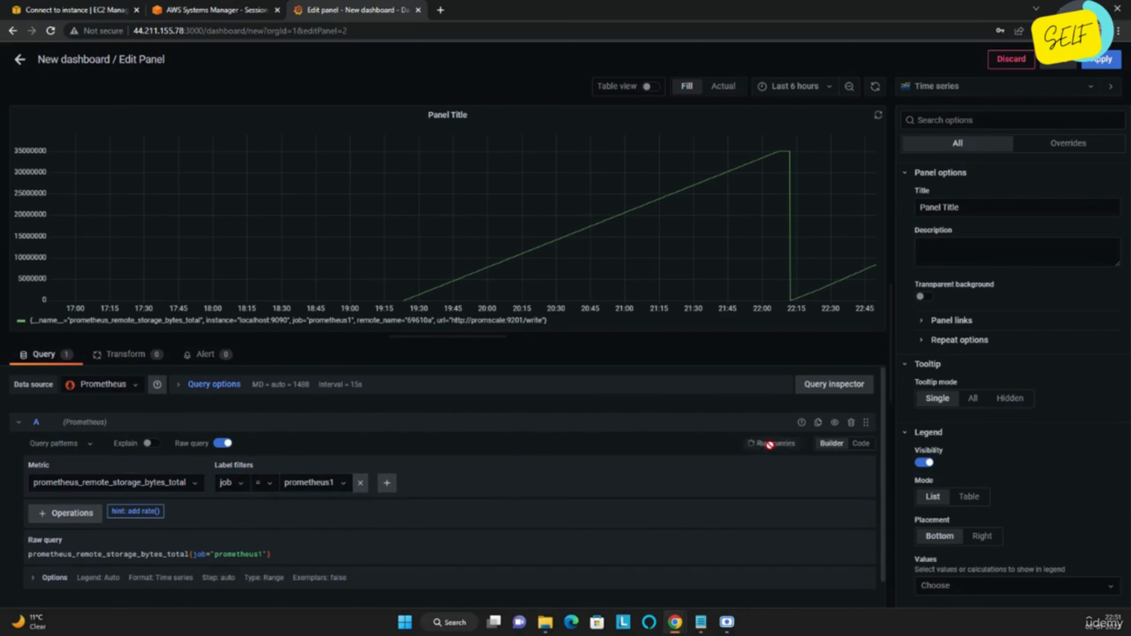
Set a custom legend of {{__name__}} in the query's options.
scroll(360, 541, down, 1)
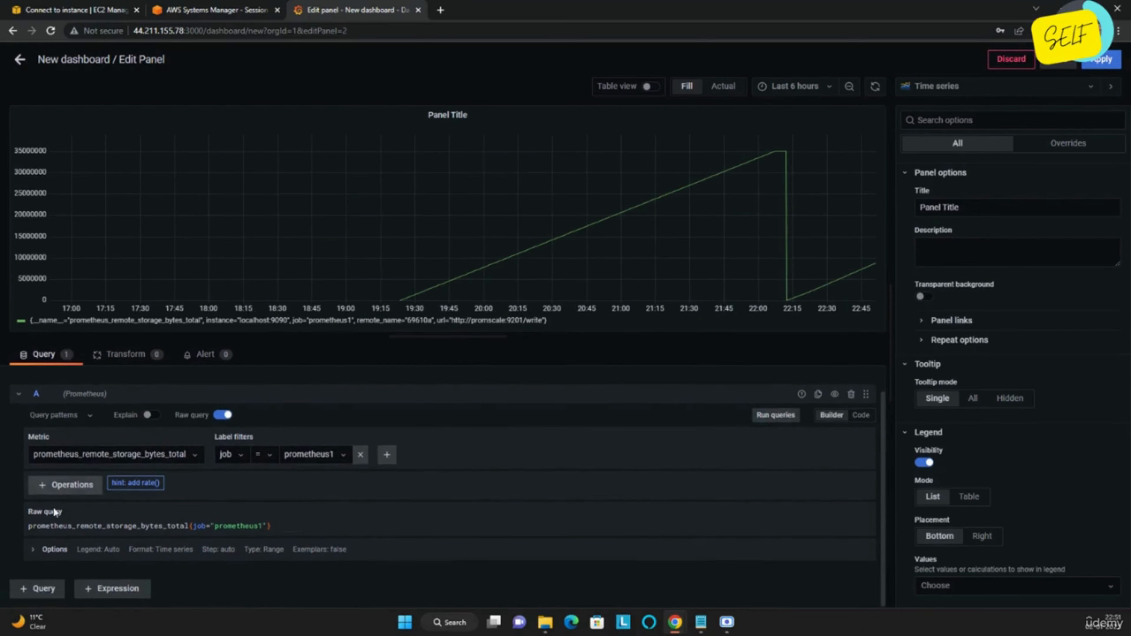
click(47, 552)
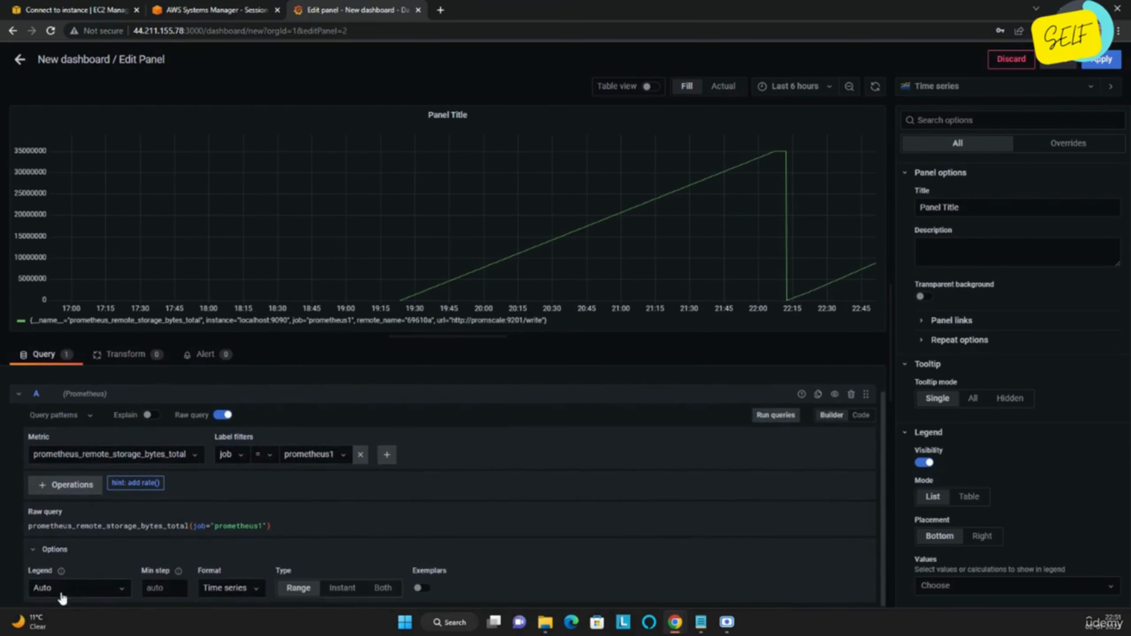
click(76, 595)
click(59, 564)
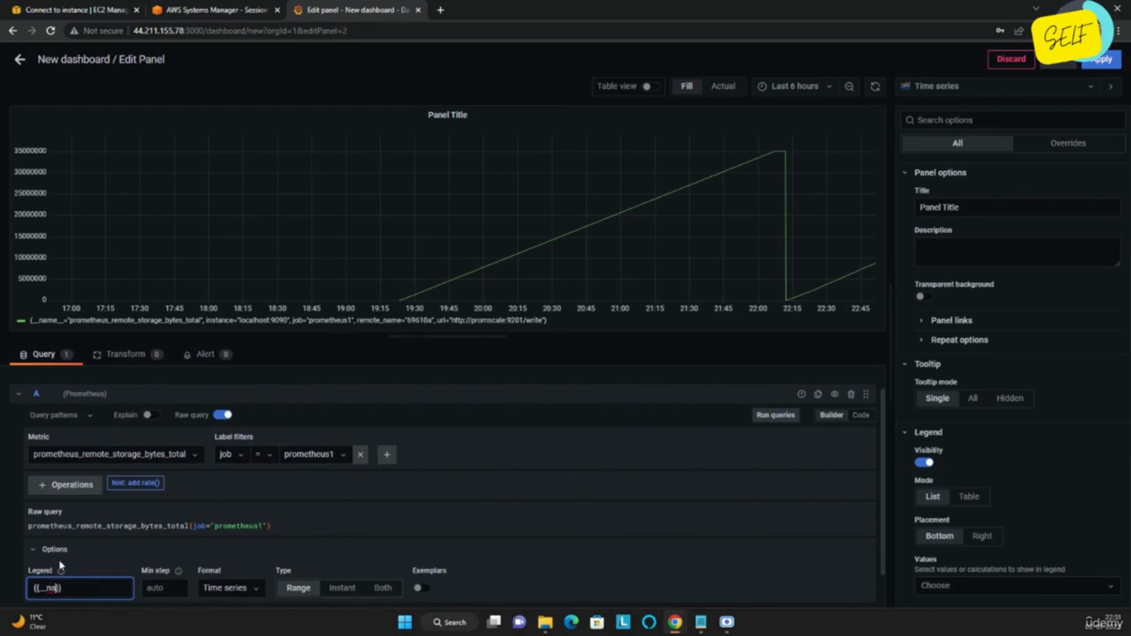
text(__name__)
click(14, 569)
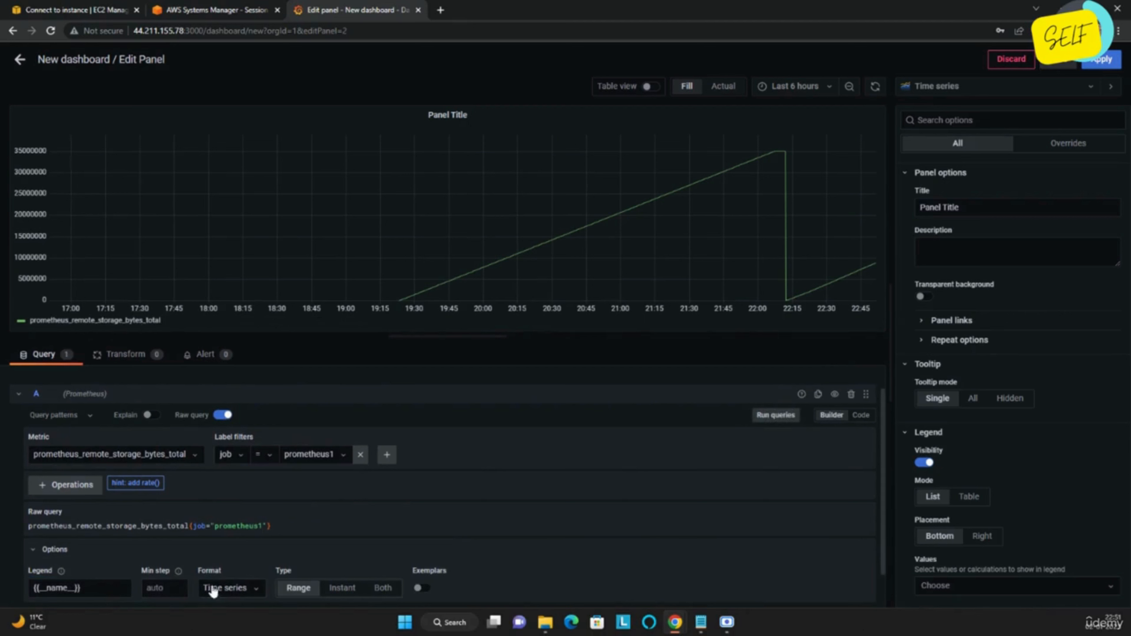
click(254, 592)
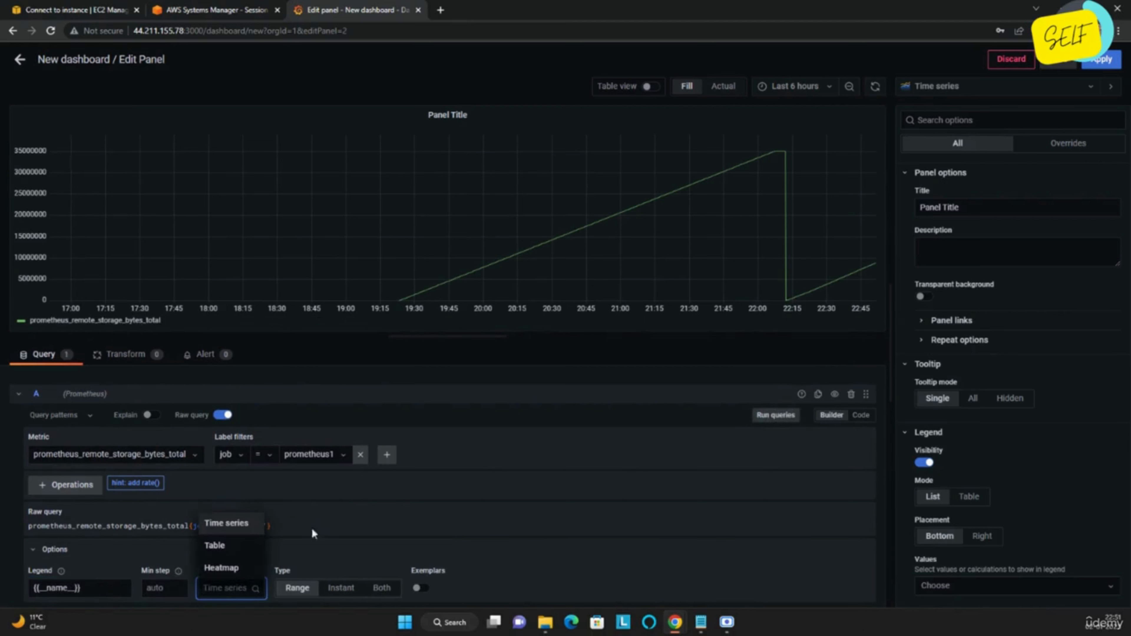
click(355, 551)
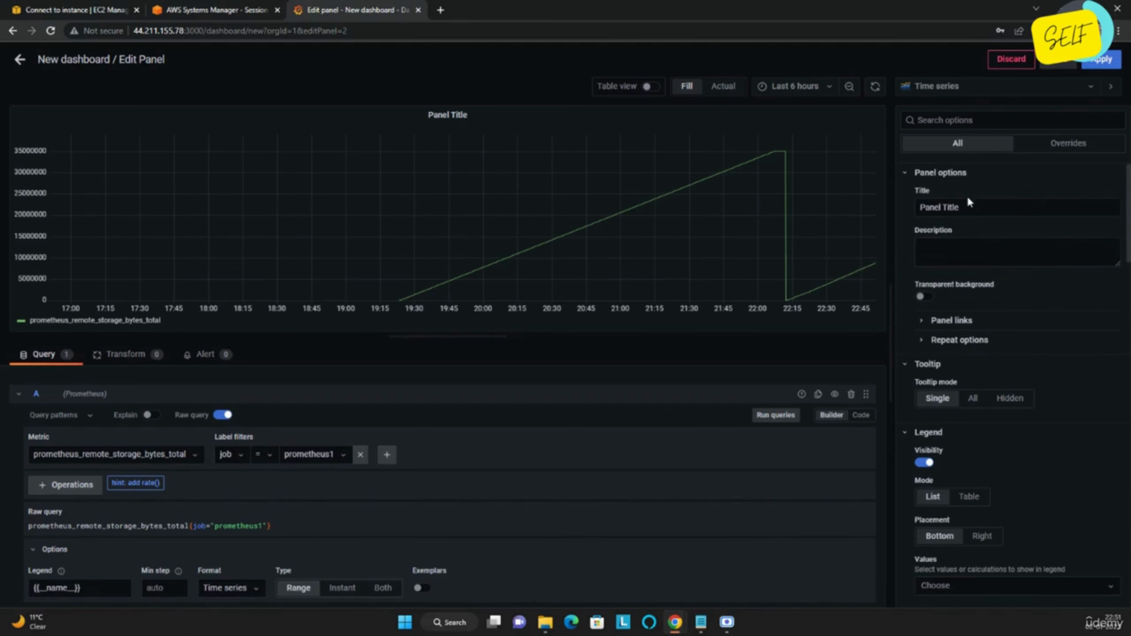
Set the panel's title to STORAGE BYTES TOTAL.
drag(968, 205, 911, 198)
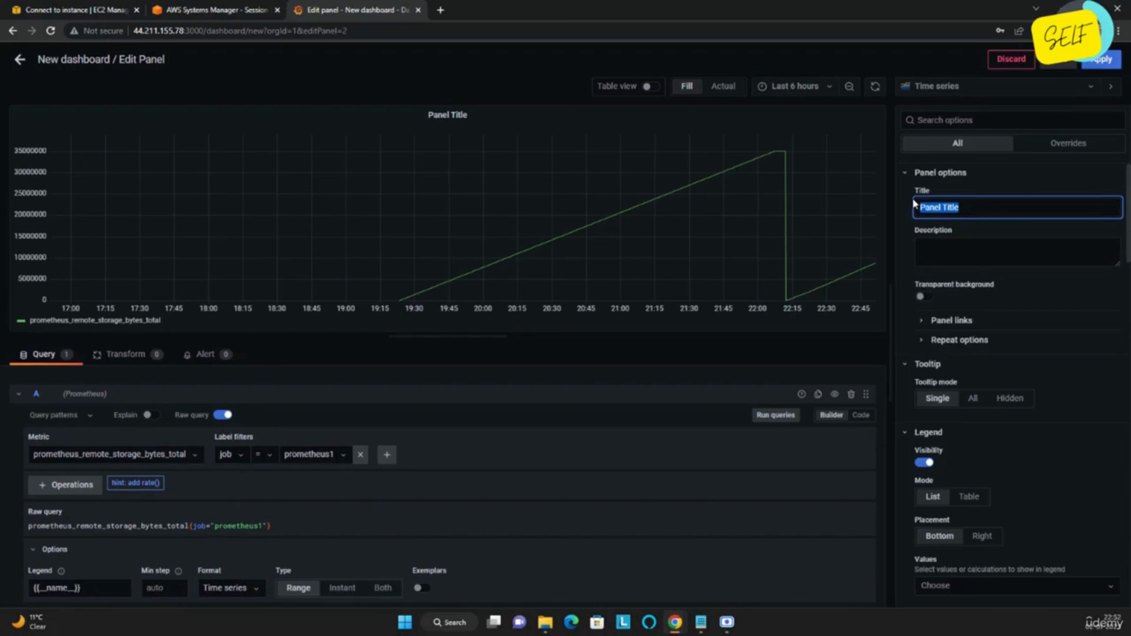
text(STORAGE BYTES TOTA)
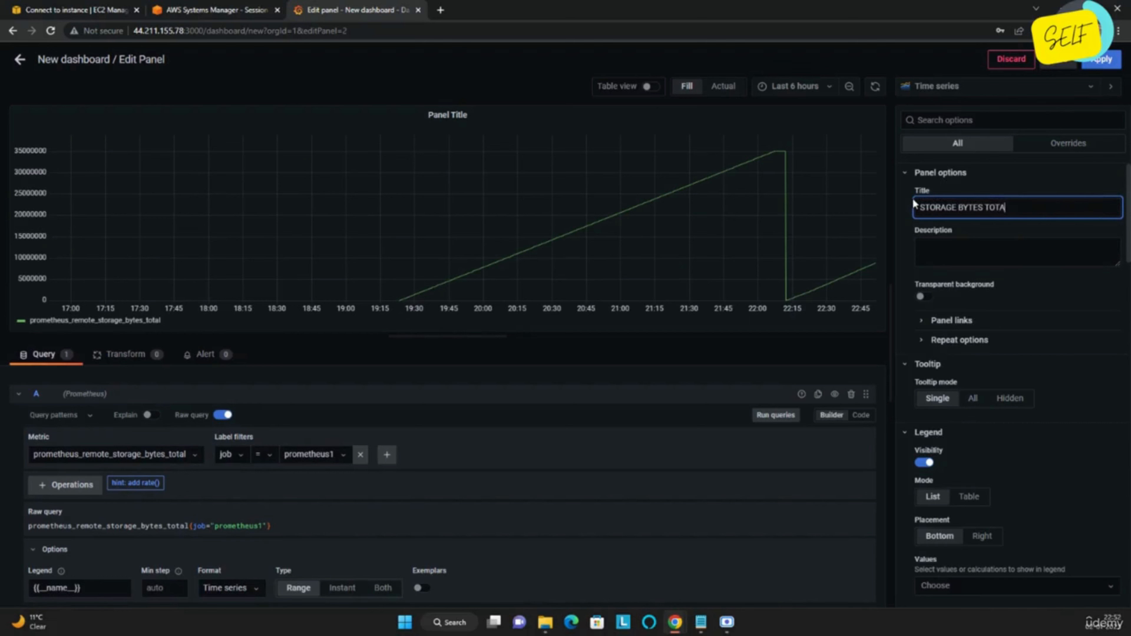
text(L)
click(1019, 181)
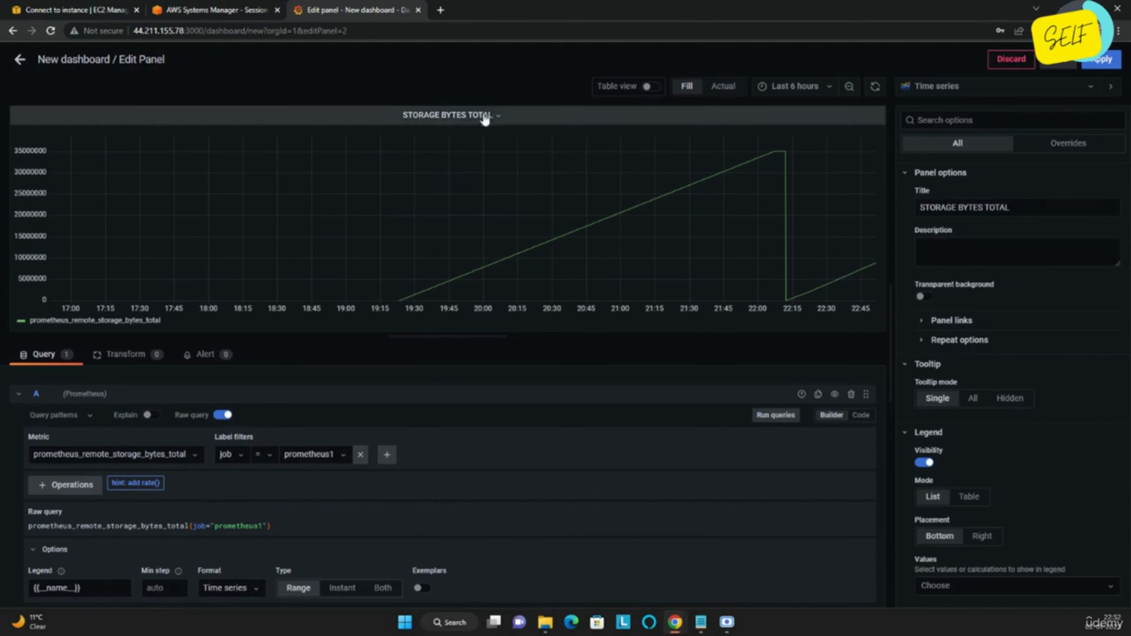
Enter TEST as the panel's description and check the info marker on the panel.
click(1011, 250)
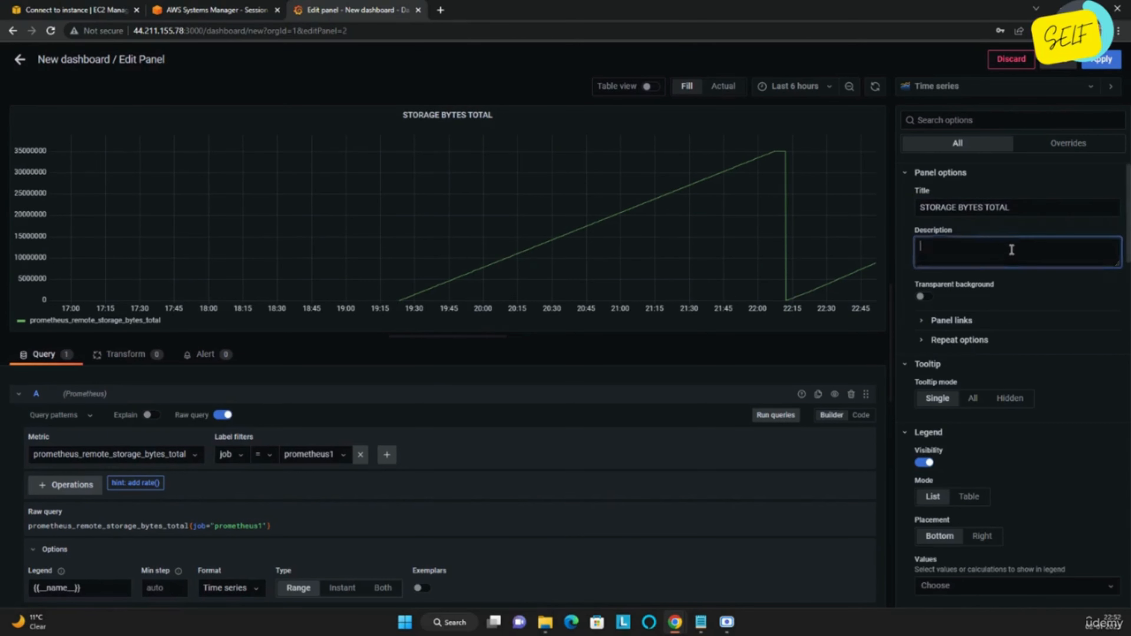
text(TEST)
click(1042, 235)
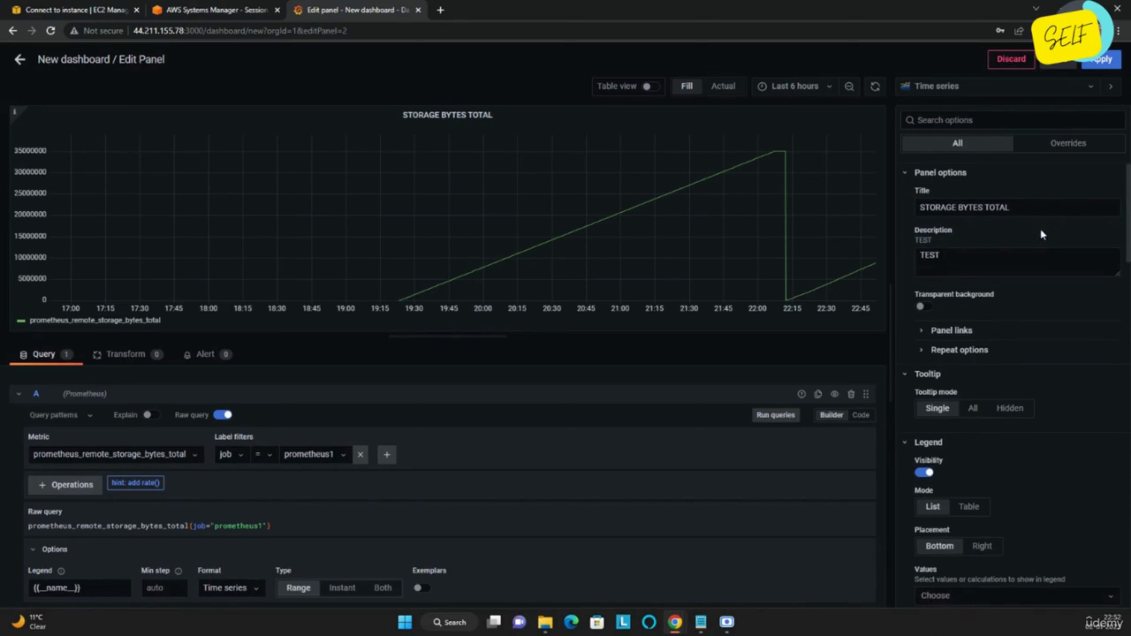
mouse_move(15, 117)
click(922, 308)
click(926, 341)
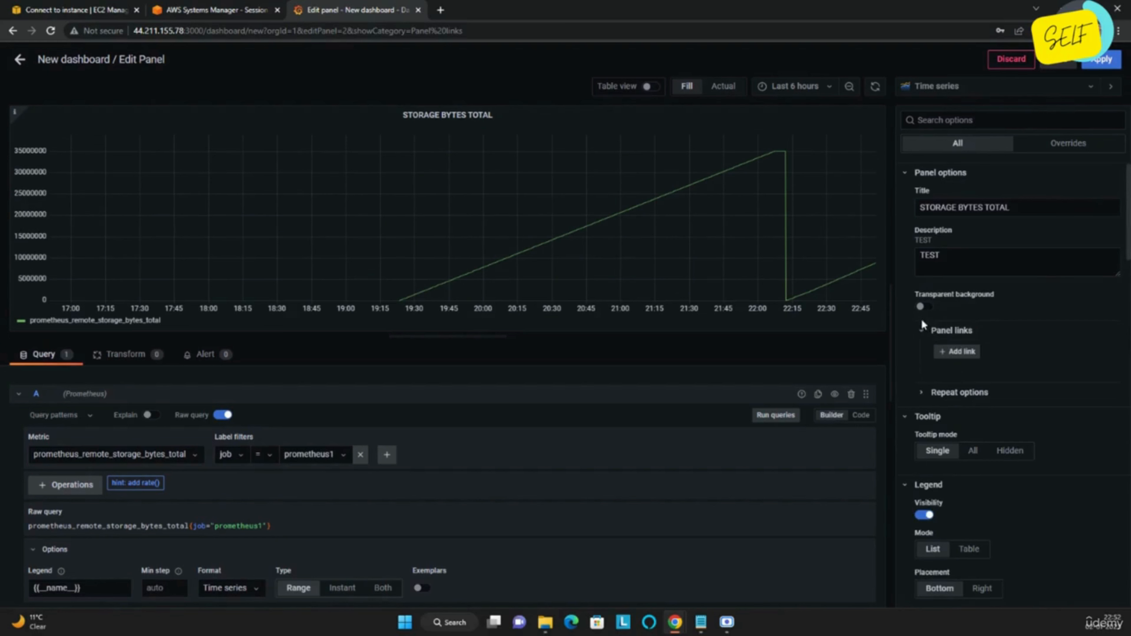
click(922, 338)
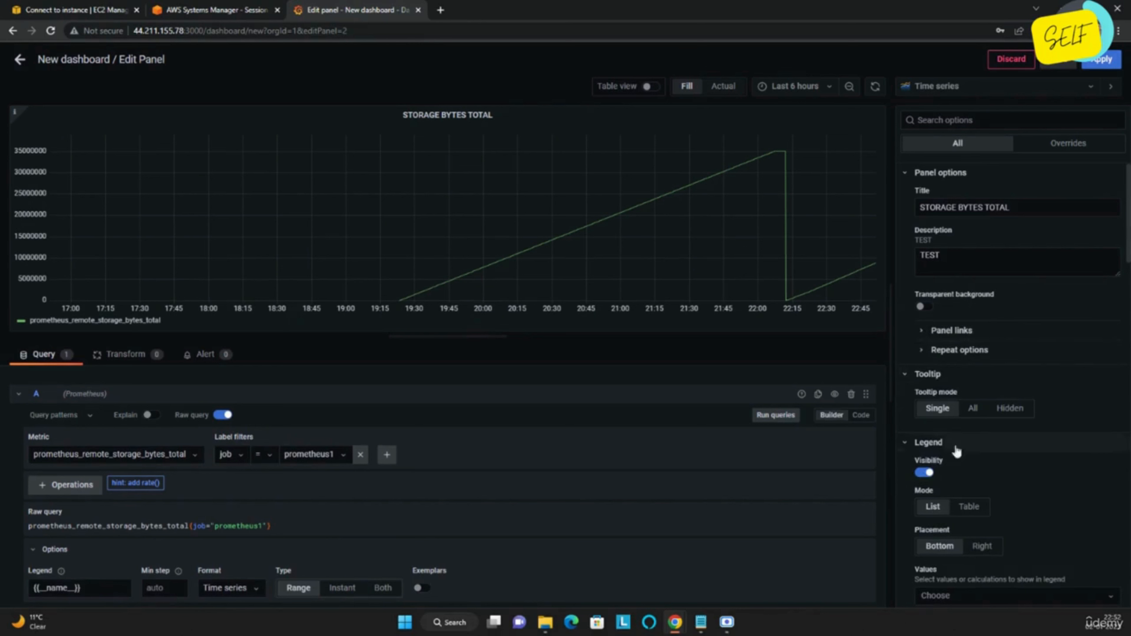
Set the panel's tooltip mode to All with the values sorted in ascending order.
click(972, 409)
click(989, 450)
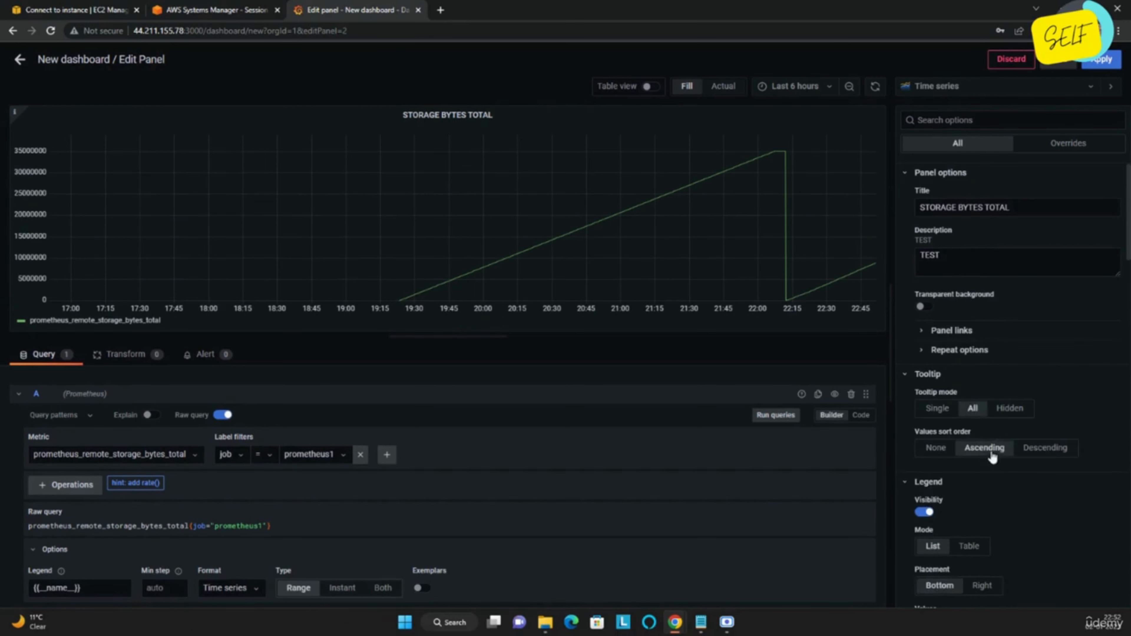
Try the Descending and Ascending tooltip sort orders and set the panel's tooltip mode to Single.
click(1037, 454)
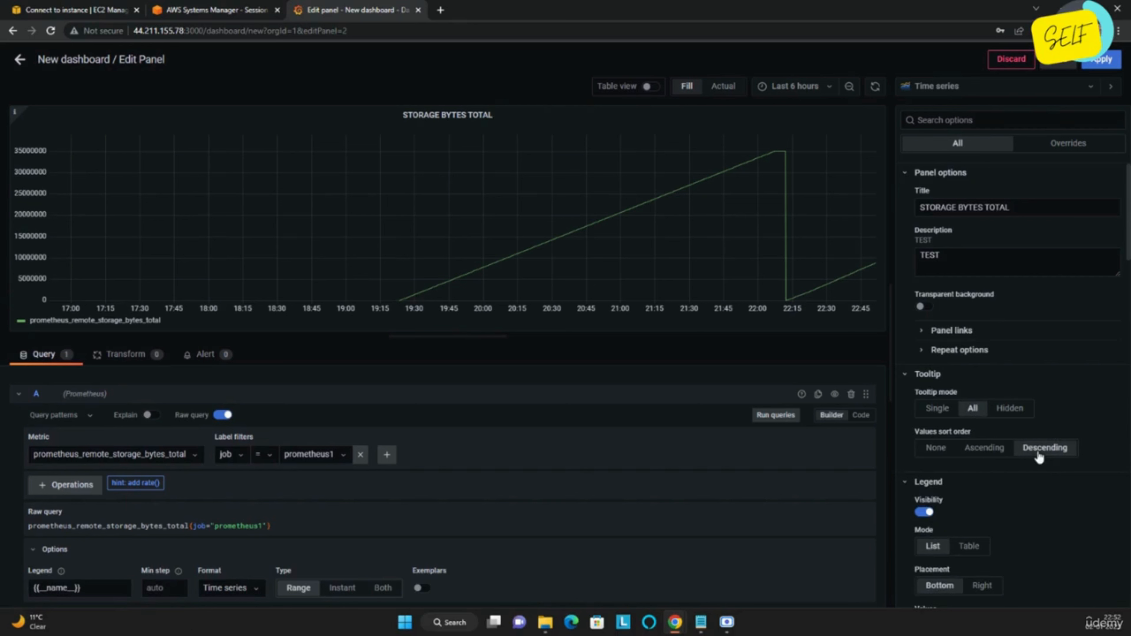
click(1005, 451)
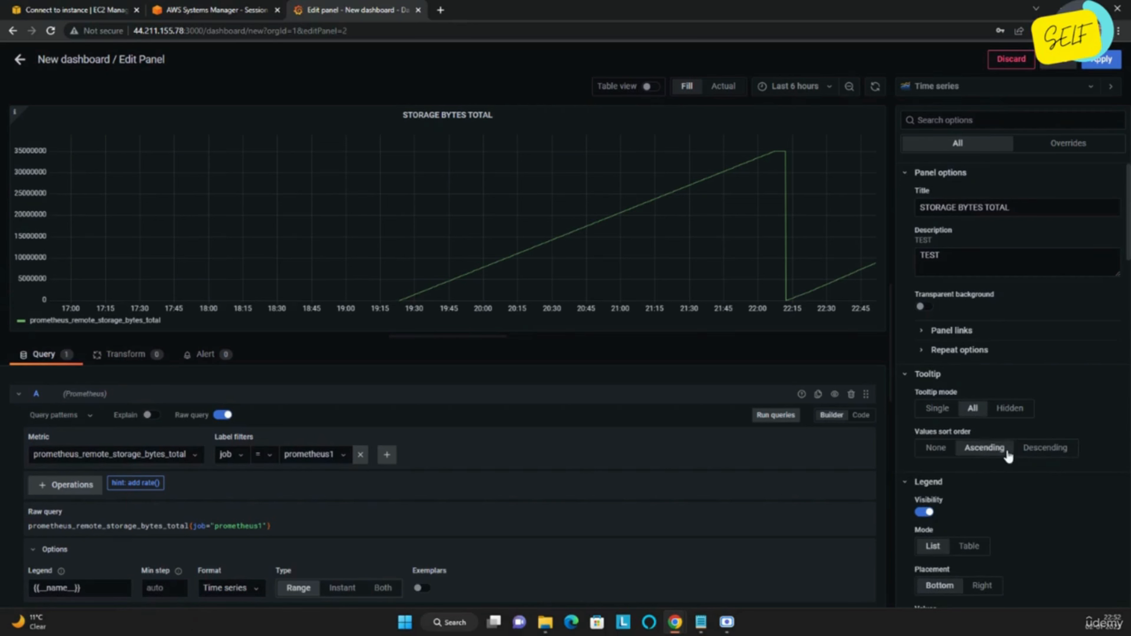
click(905, 376)
click(905, 377)
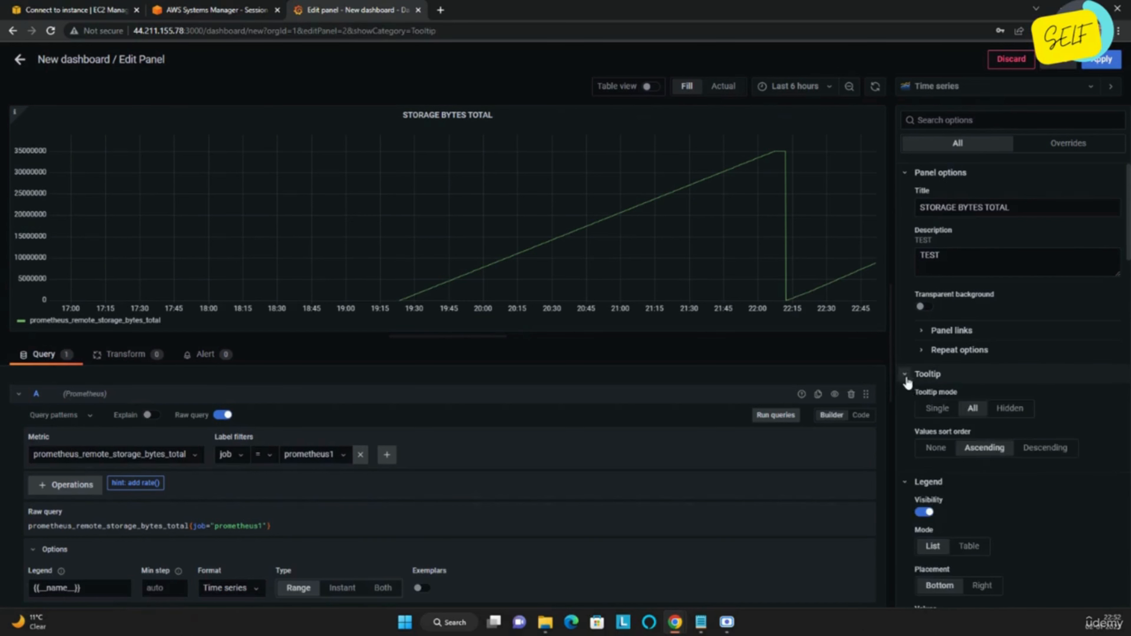
click(935, 411)
Switch the legend's visibility off and back on to compare the graph with and without it.
scroll(901, 454, down, 2)
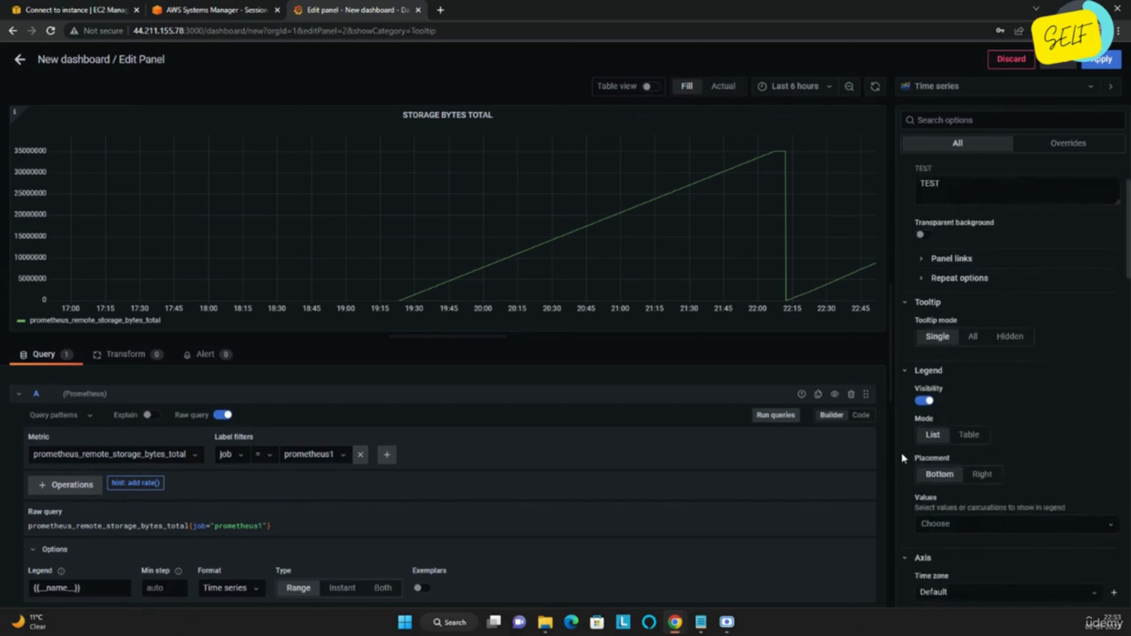
scroll(900, 451, down, 1)
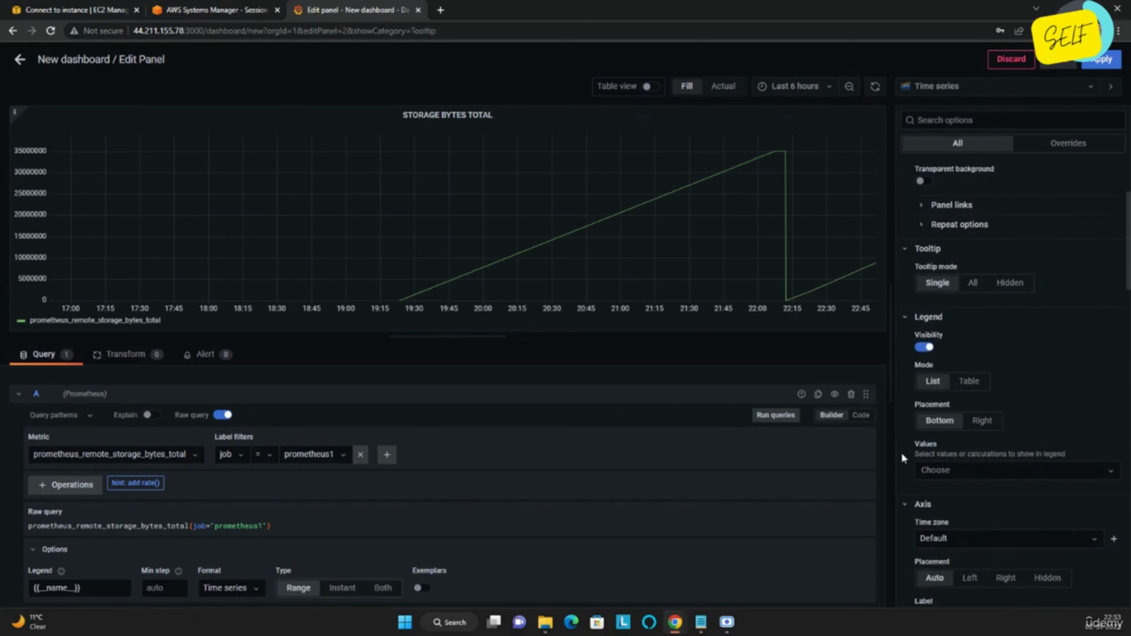
right_click(924, 351)
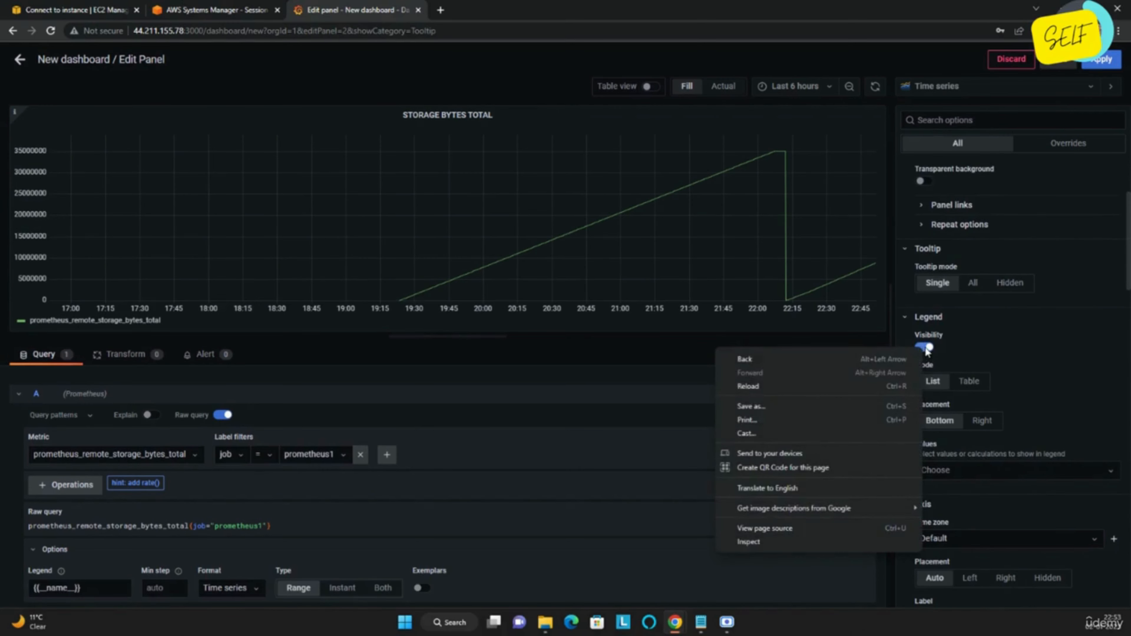
click(925, 351)
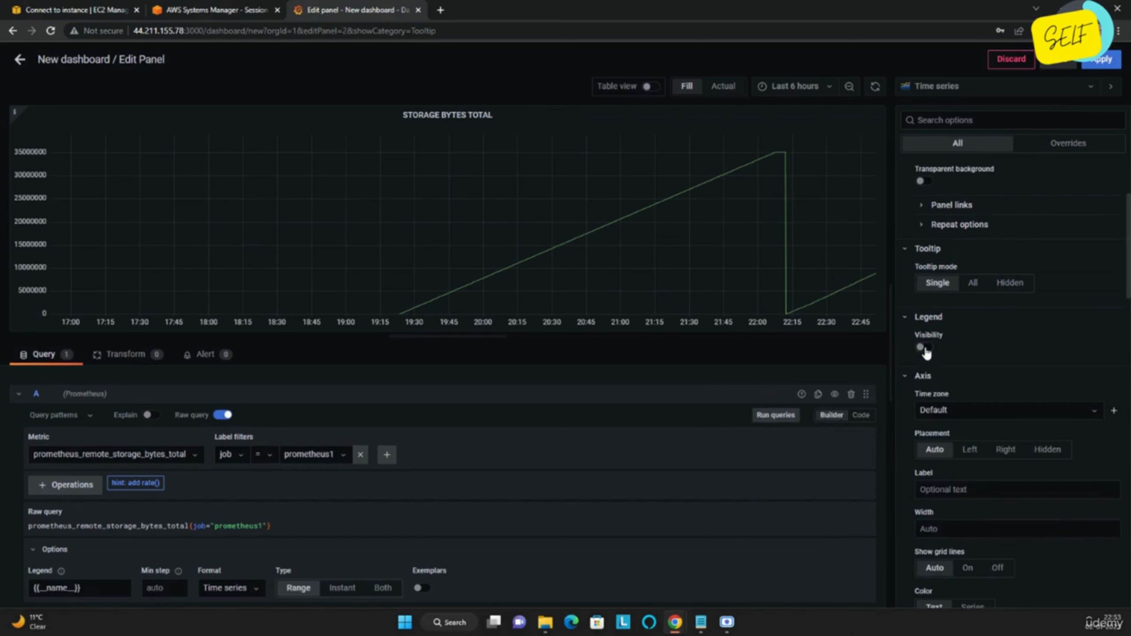
click(924, 349)
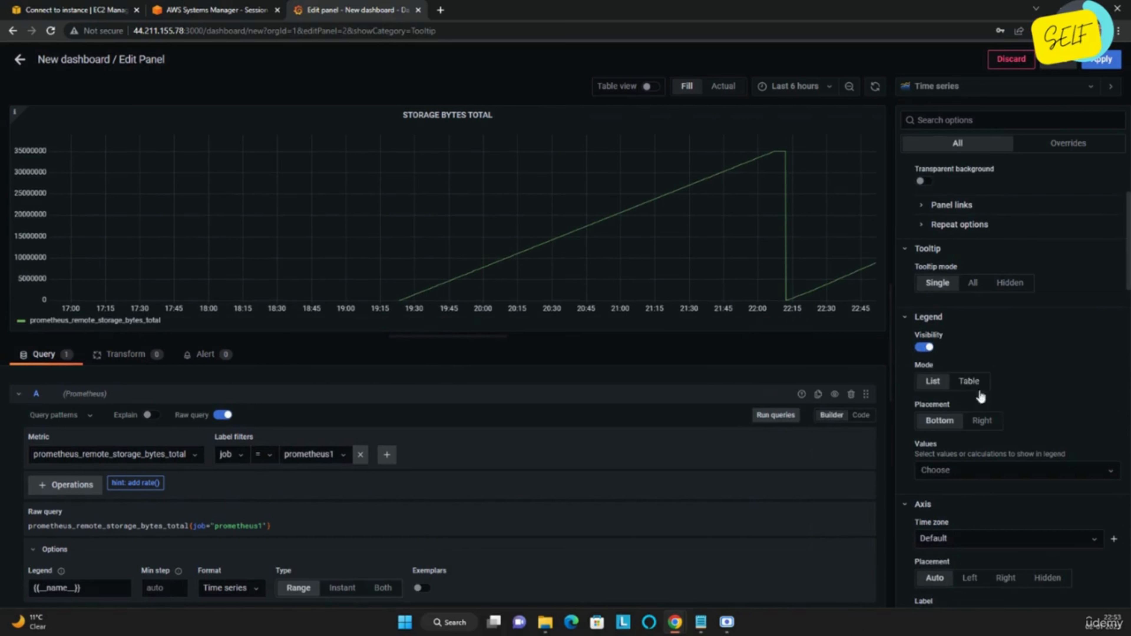
Try the legend's Table mode and Right placement, restoring List mode and Bottom placement.
scroll(1026, 450, down, 1)
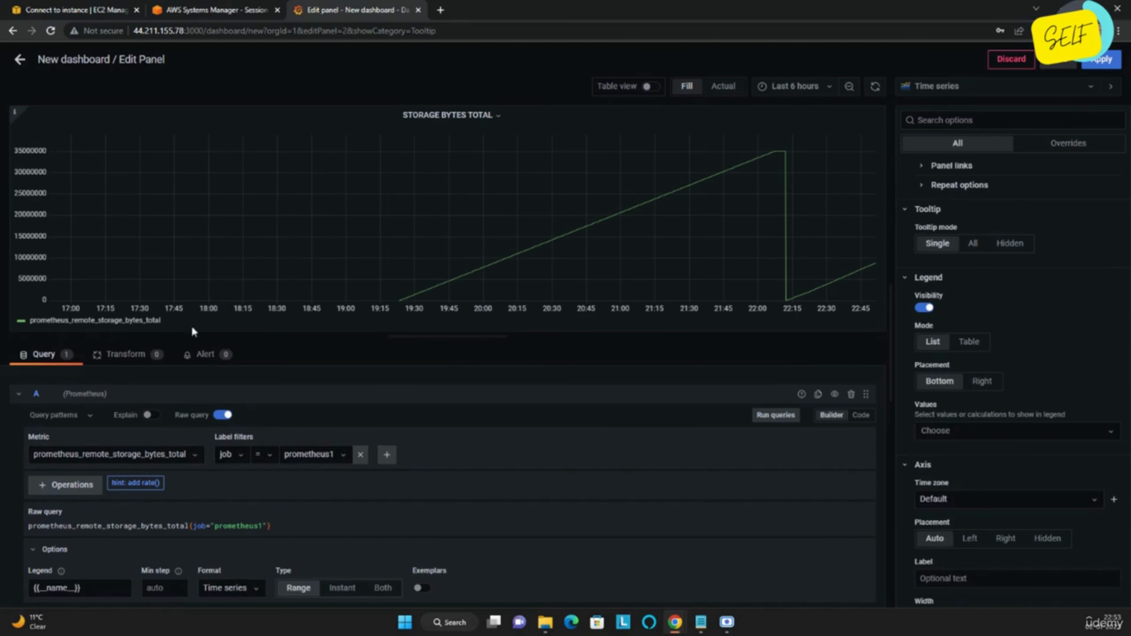
click(969, 343)
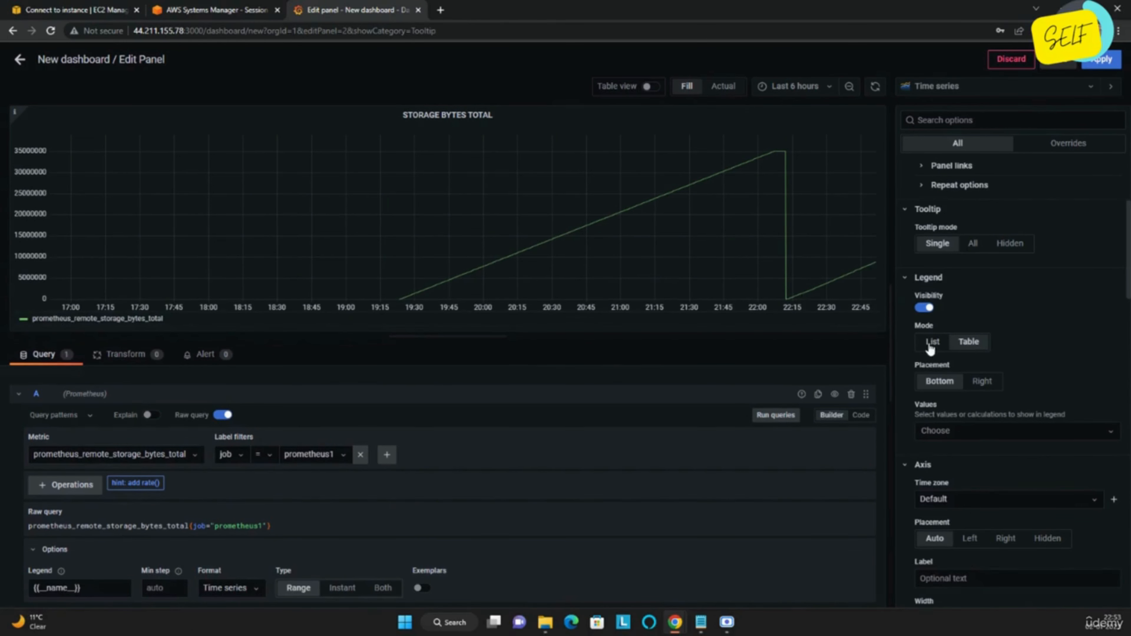
click(931, 343)
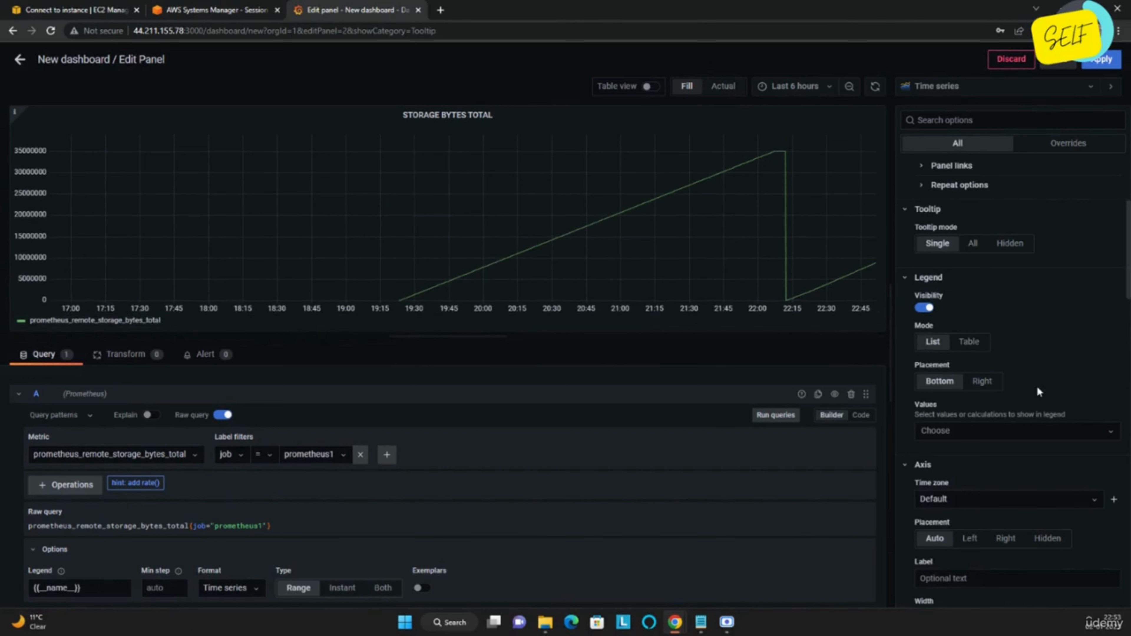
click(983, 383)
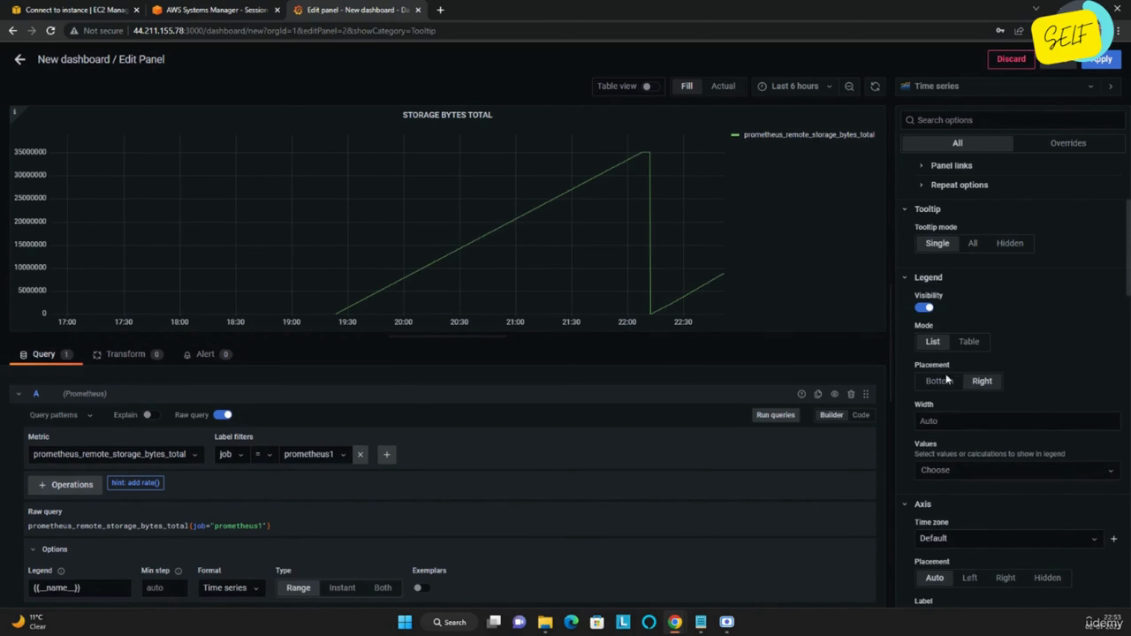
click(940, 380)
Try Browser Time as the axis time zone and set it back to Default.
scroll(906, 383, down, 3)
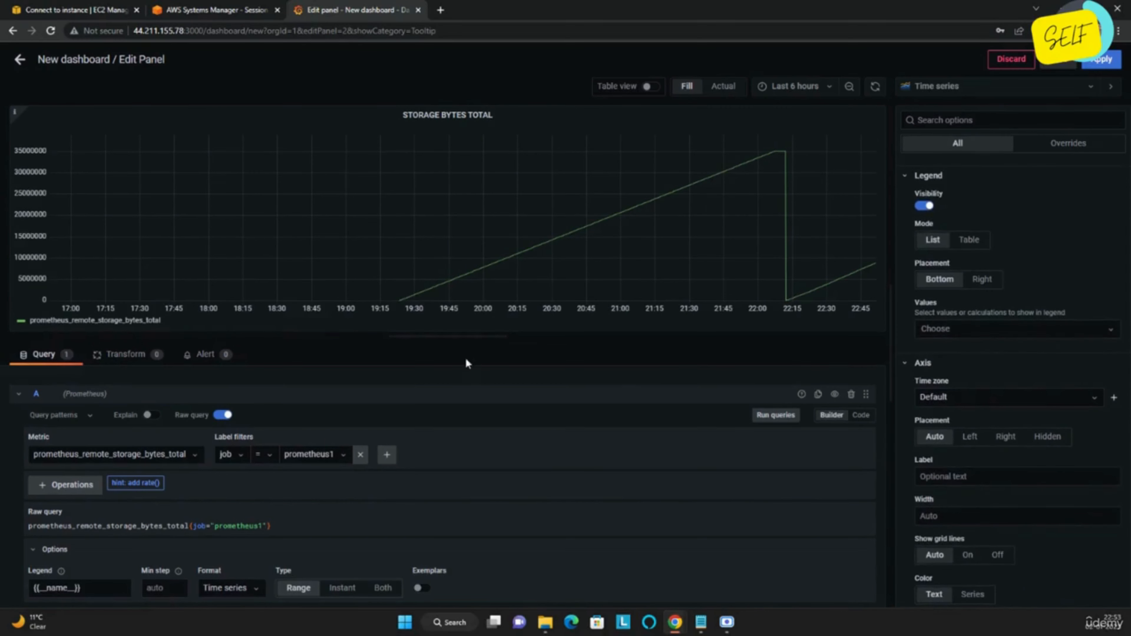
scroll(958, 454, down, 3)
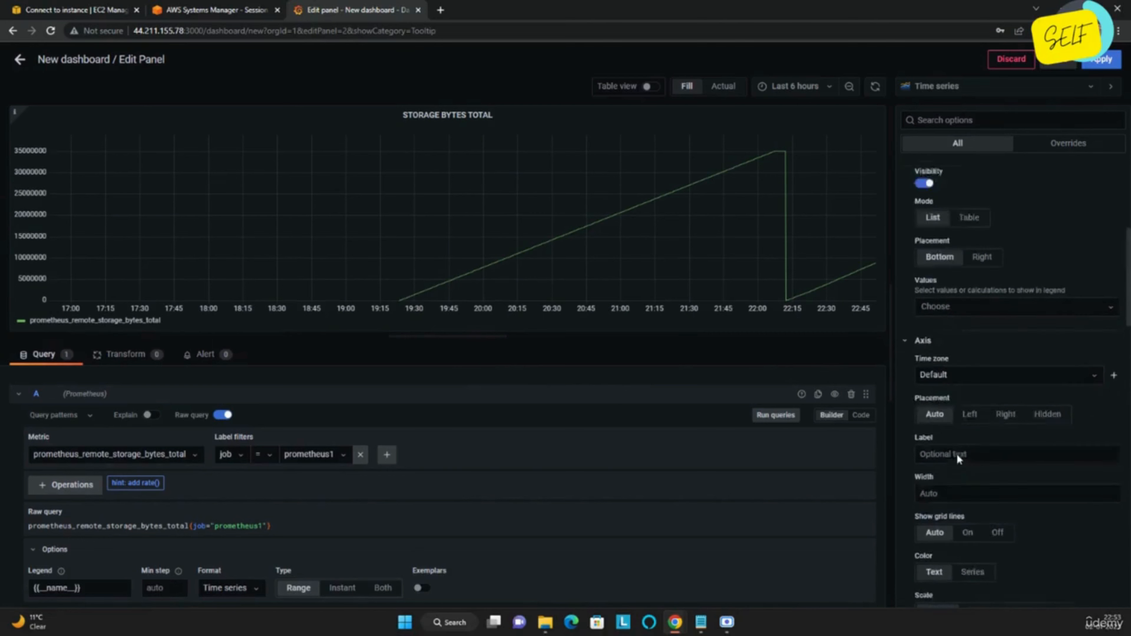
scroll(939, 285, down, 2)
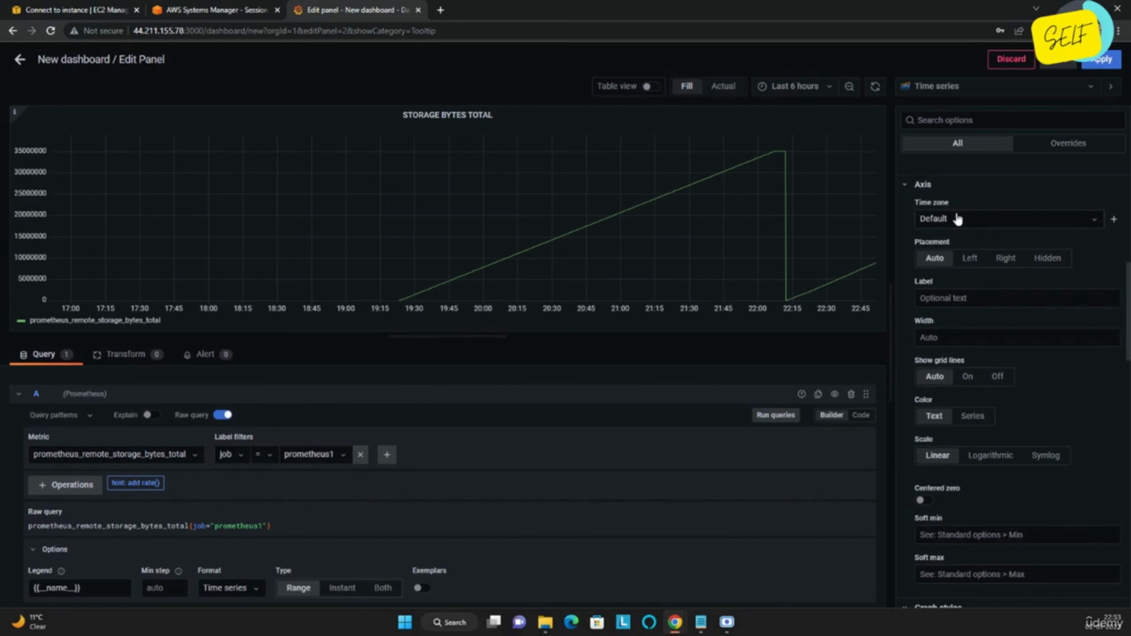
click(957, 218)
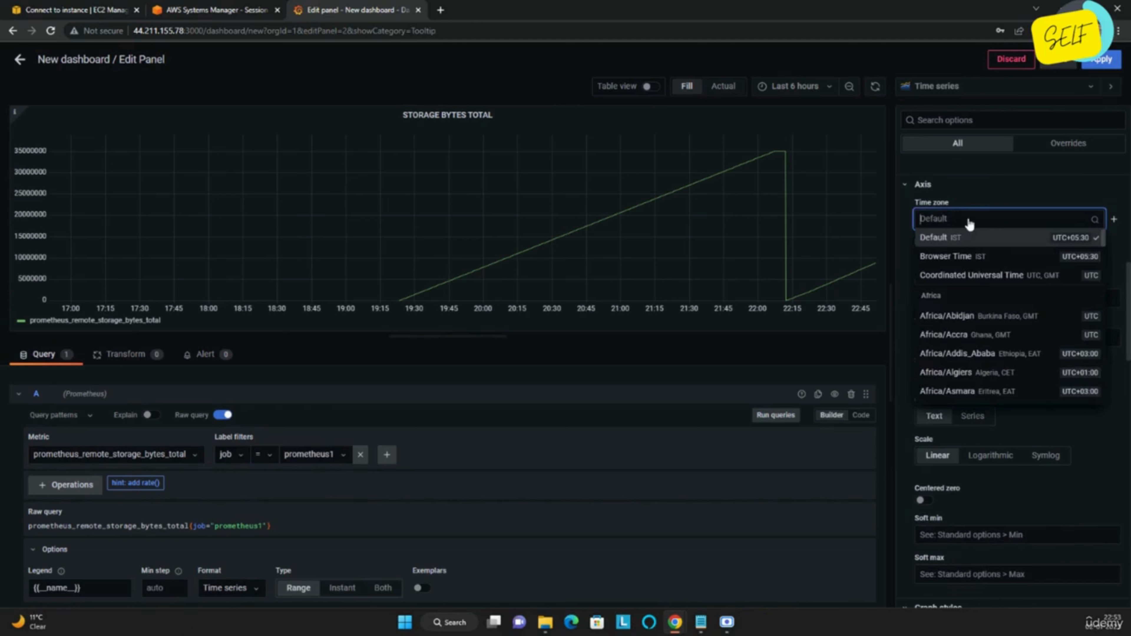
click(969, 258)
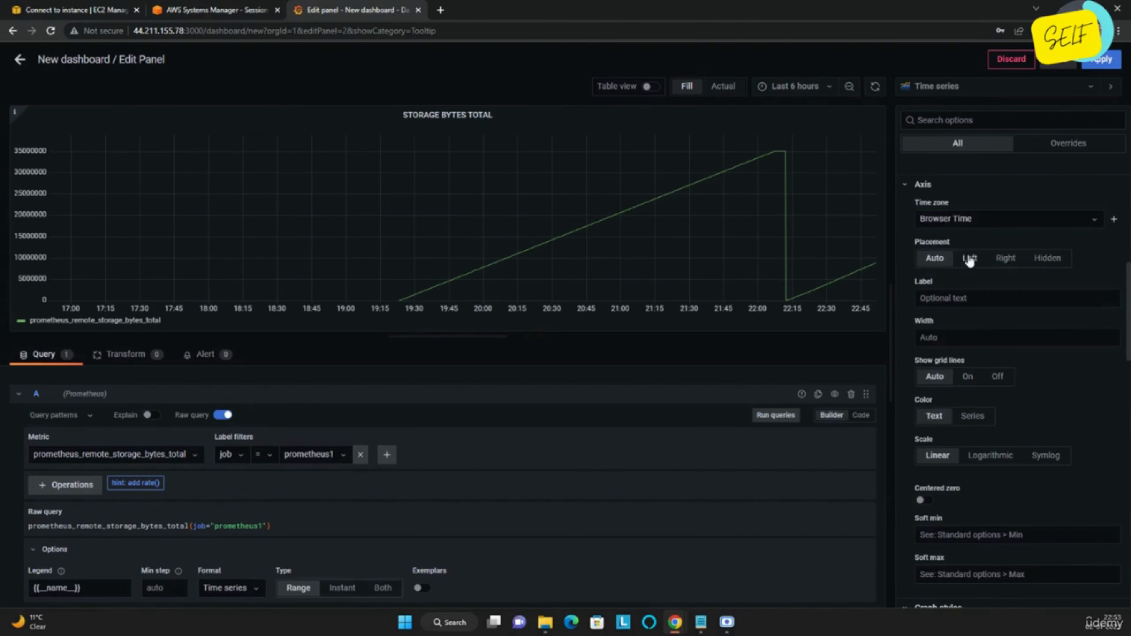
click(957, 219)
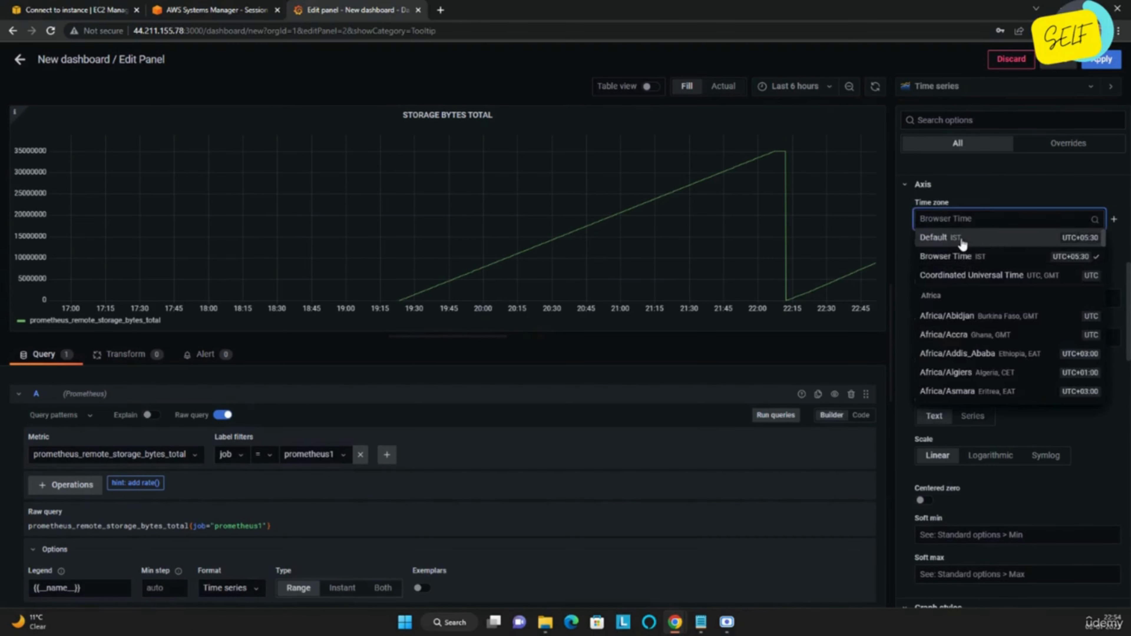
click(961, 242)
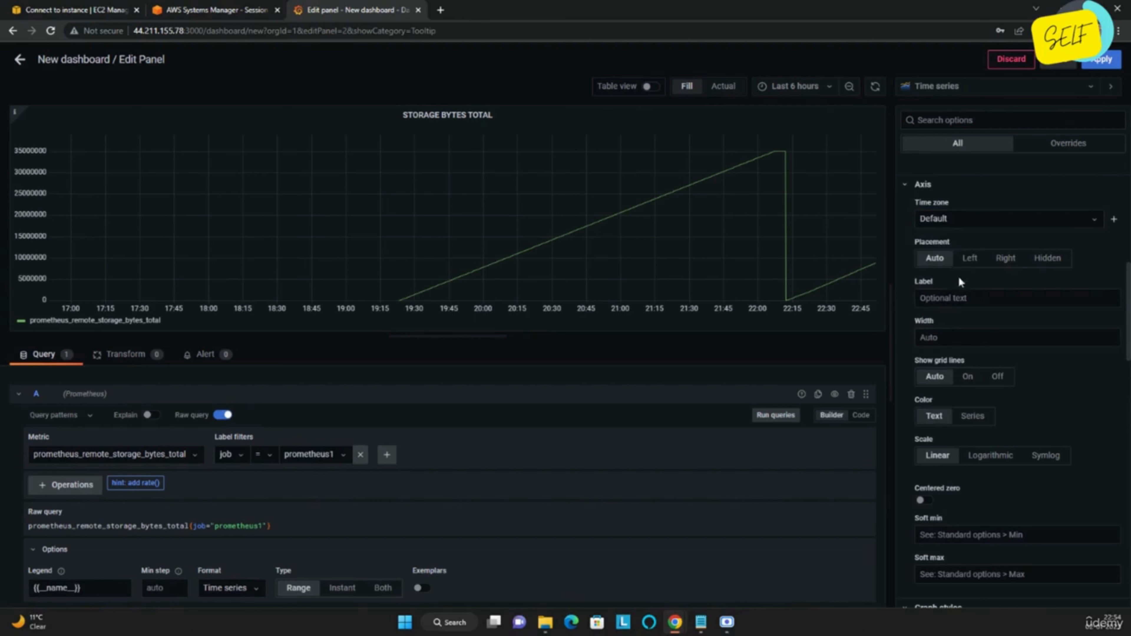
Try the Left, Right and Hidden axis placements and return the placement to Auto.
click(970, 259)
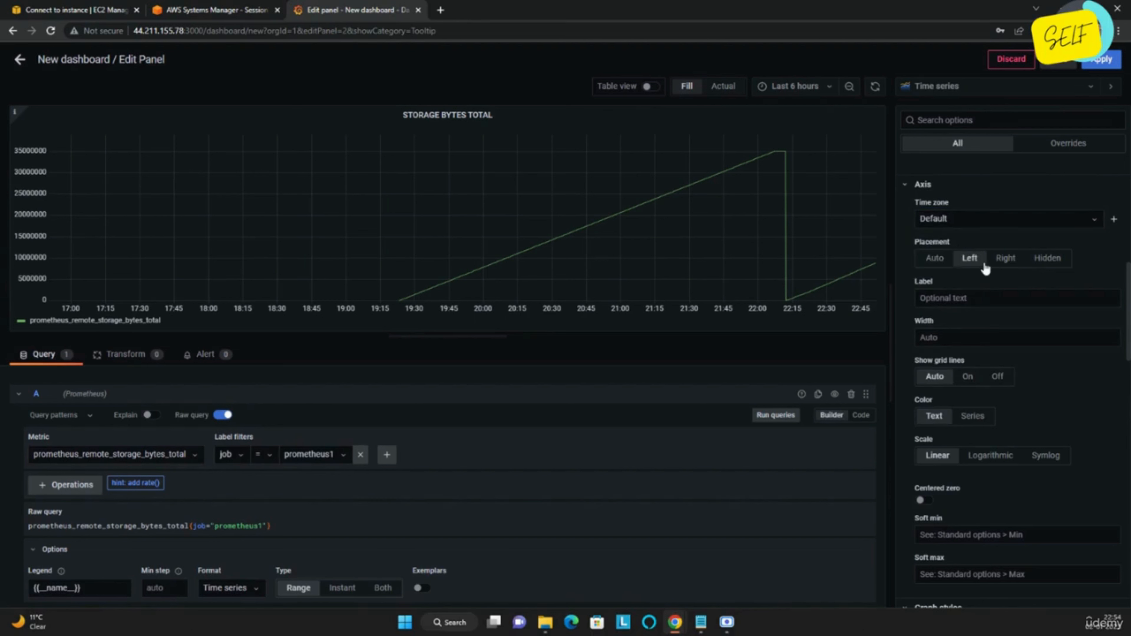
click(1006, 259)
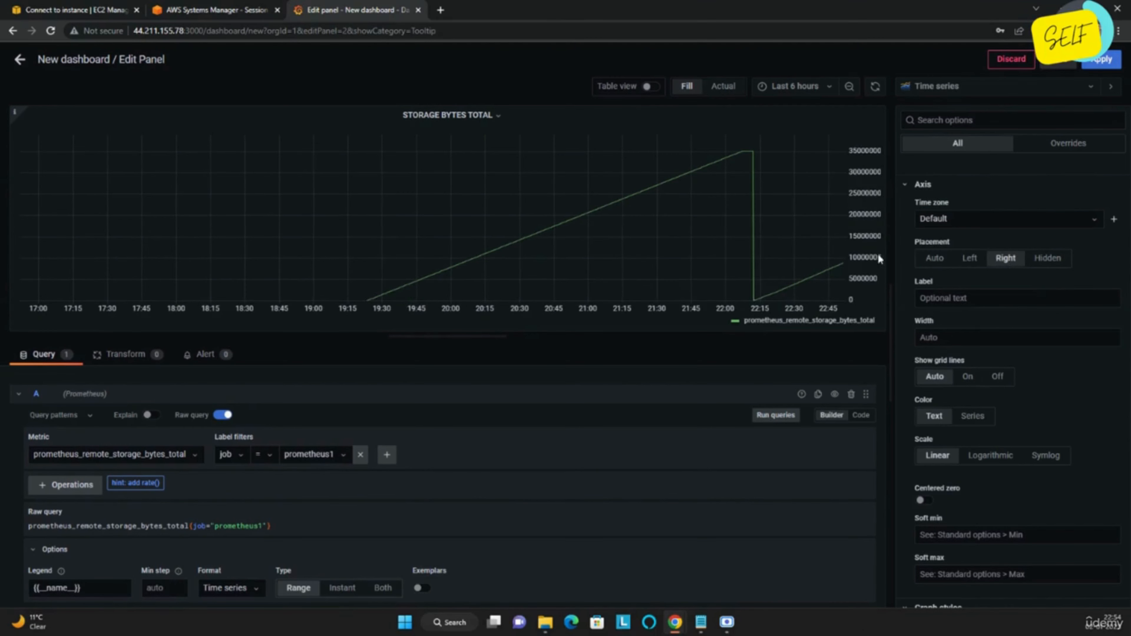
click(1047, 258)
click(933, 259)
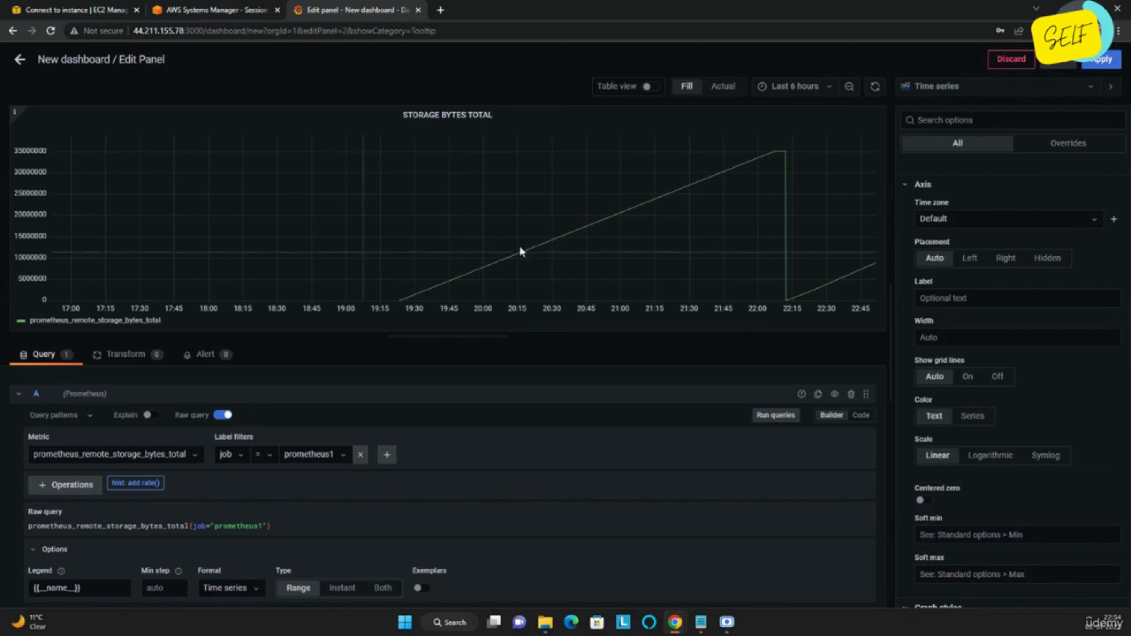
Enter ADFADF as a trial axis label for the graph.
click(987, 306)
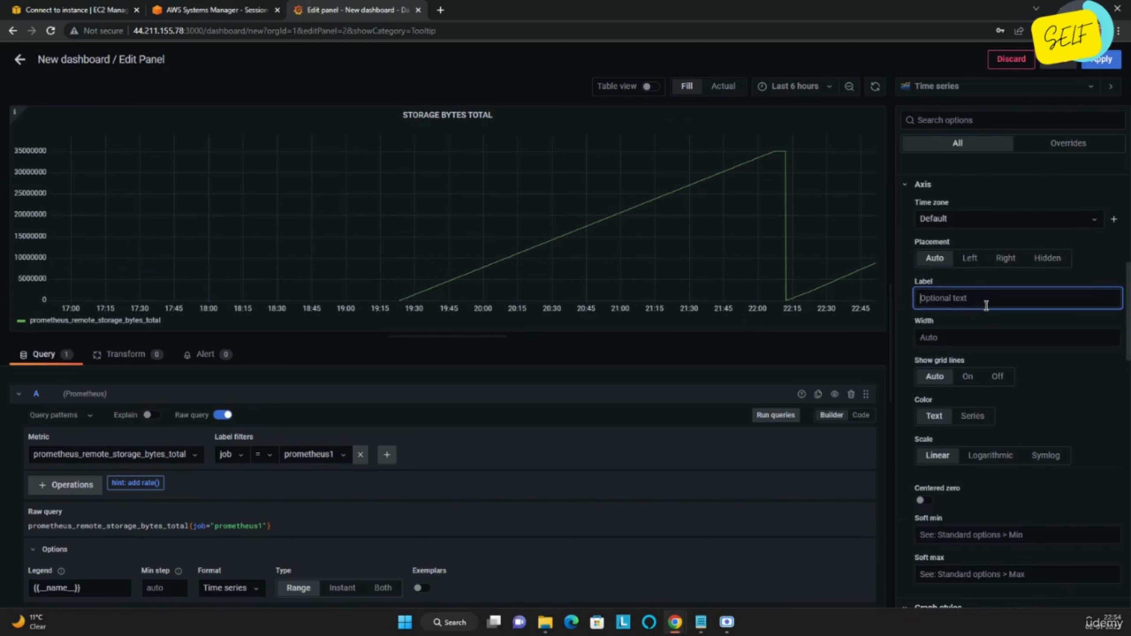
text(ADFADF)
click(971, 315)
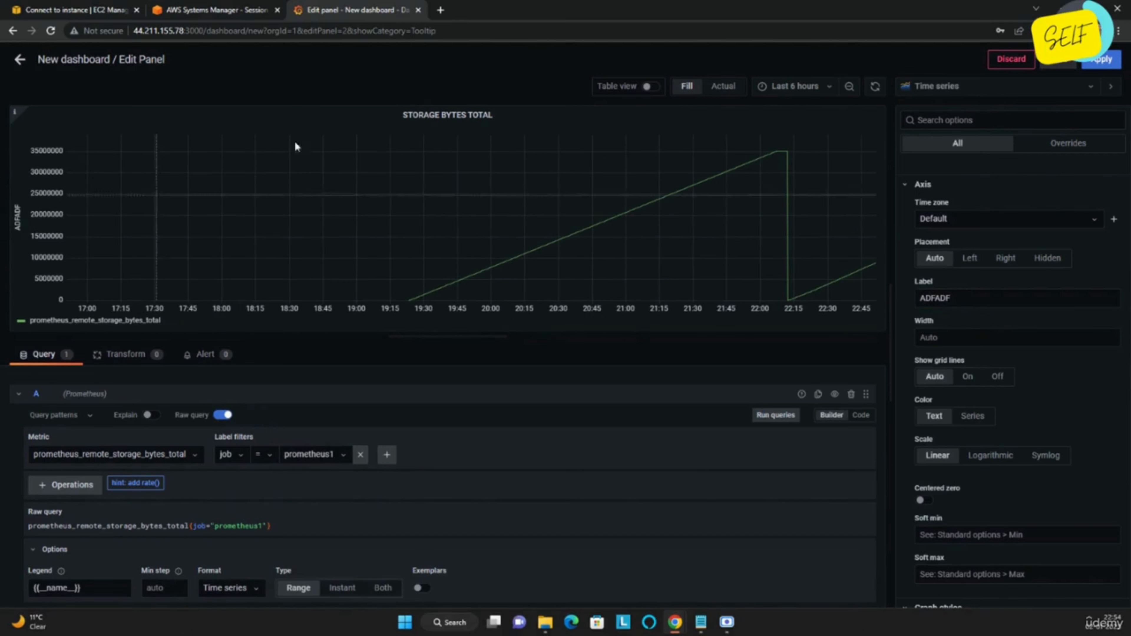
Replace the axis label with STORAGE BYTES TOTAL.
click(984, 301)
double_click(942, 298)
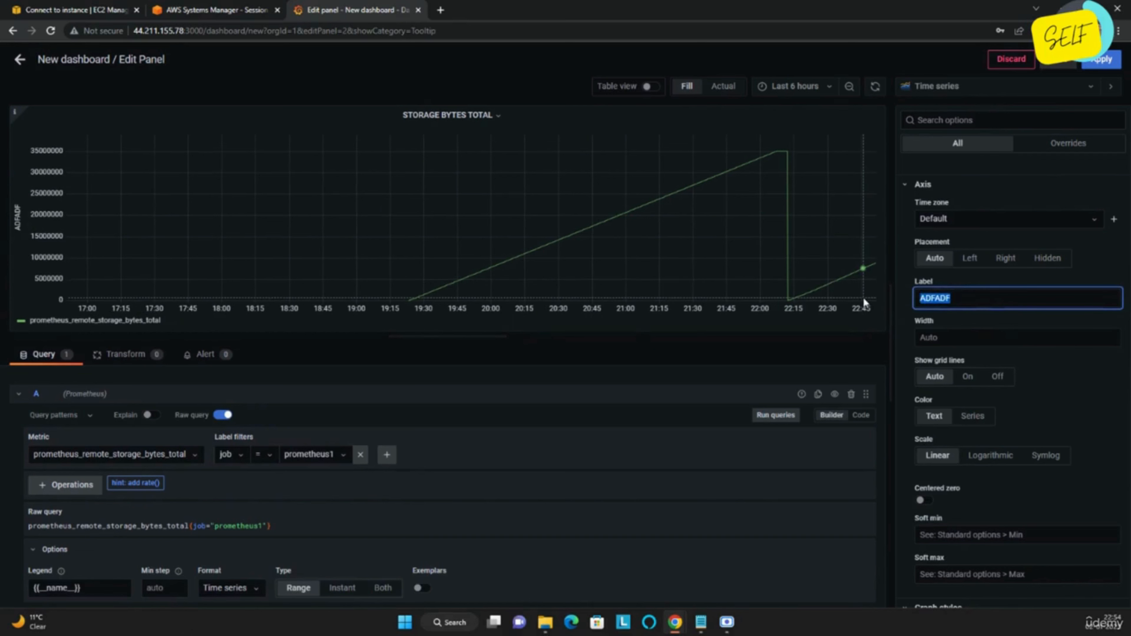
text(STORAGE BYTES TOAL)
key(BackSpace)
key(BackSpace)
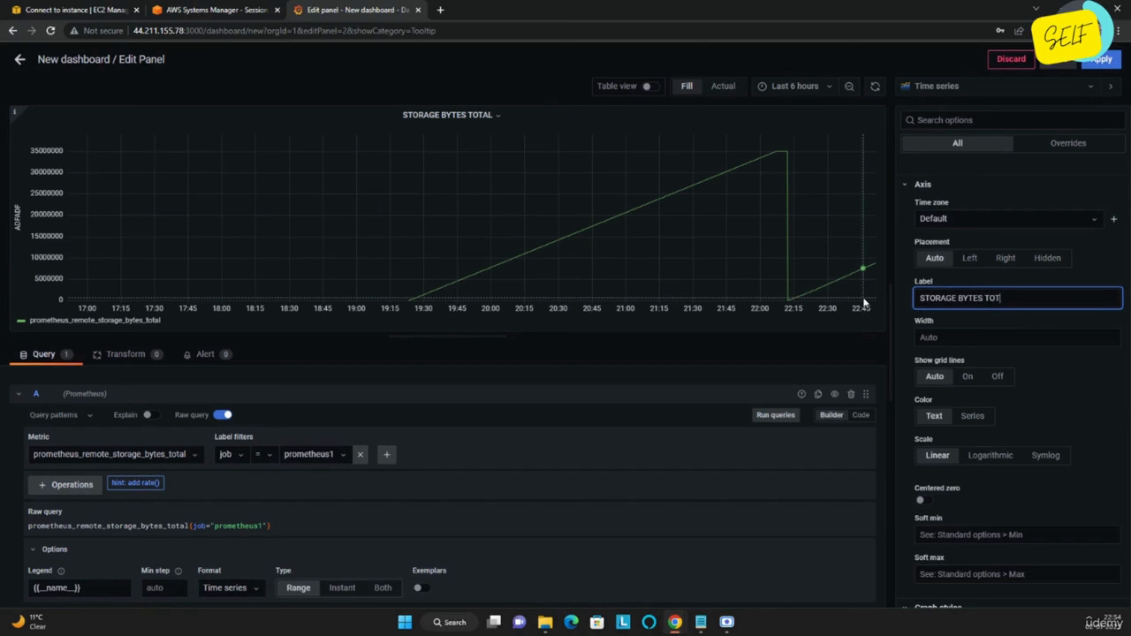
text(TAL)
click(1084, 374)
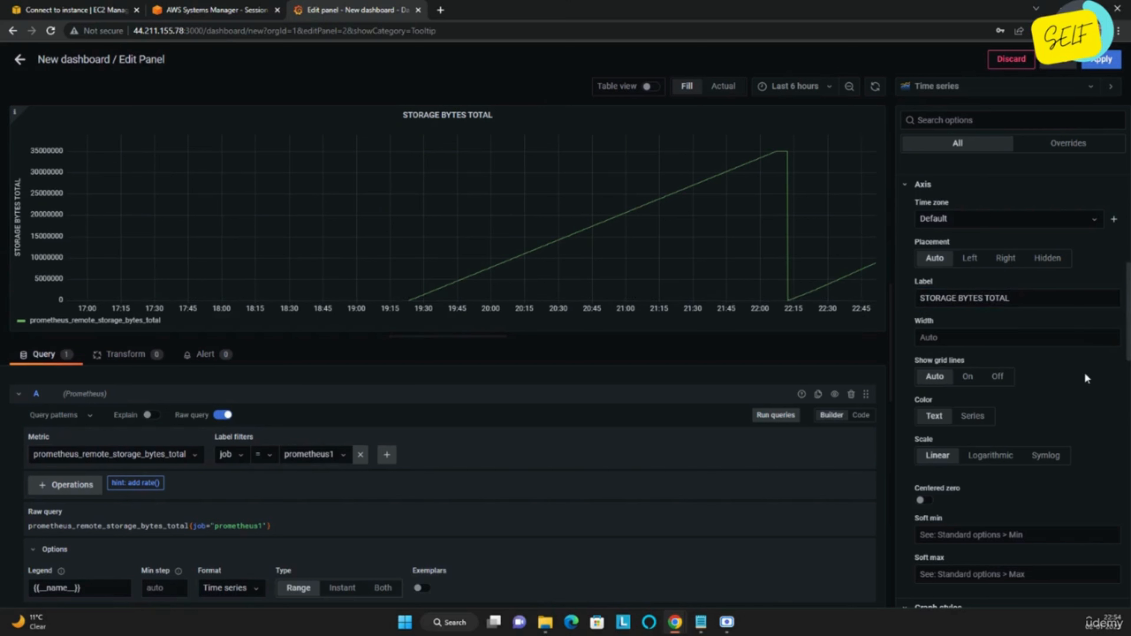
Try an axis width of 2 and clear the value to restore the Auto width.
click(996, 341)
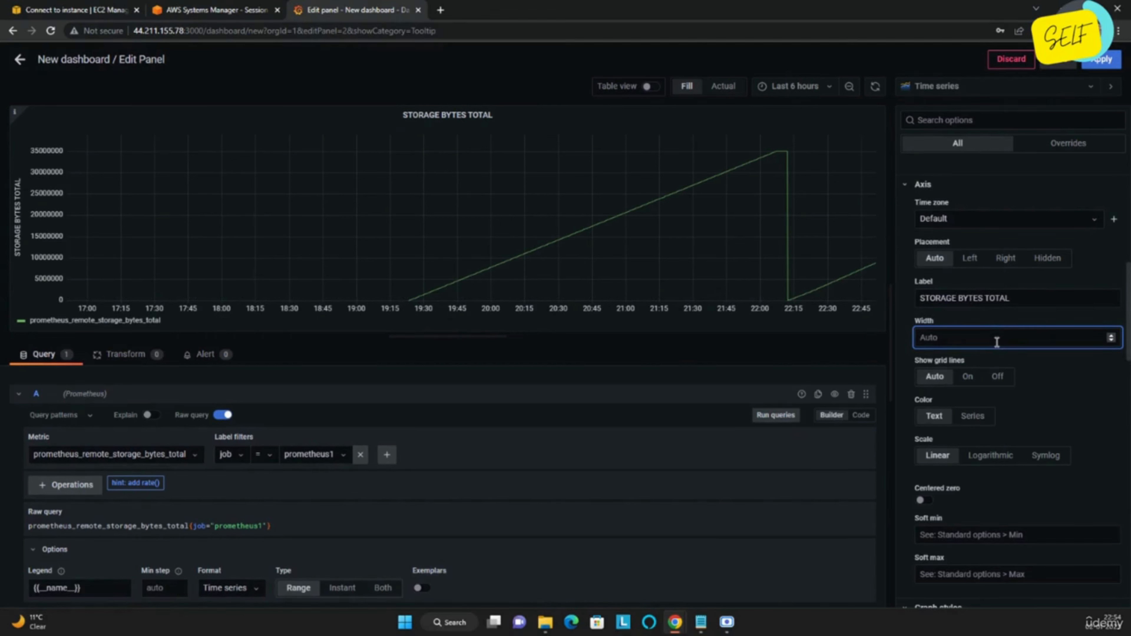
text(2)
click(1081, 395)
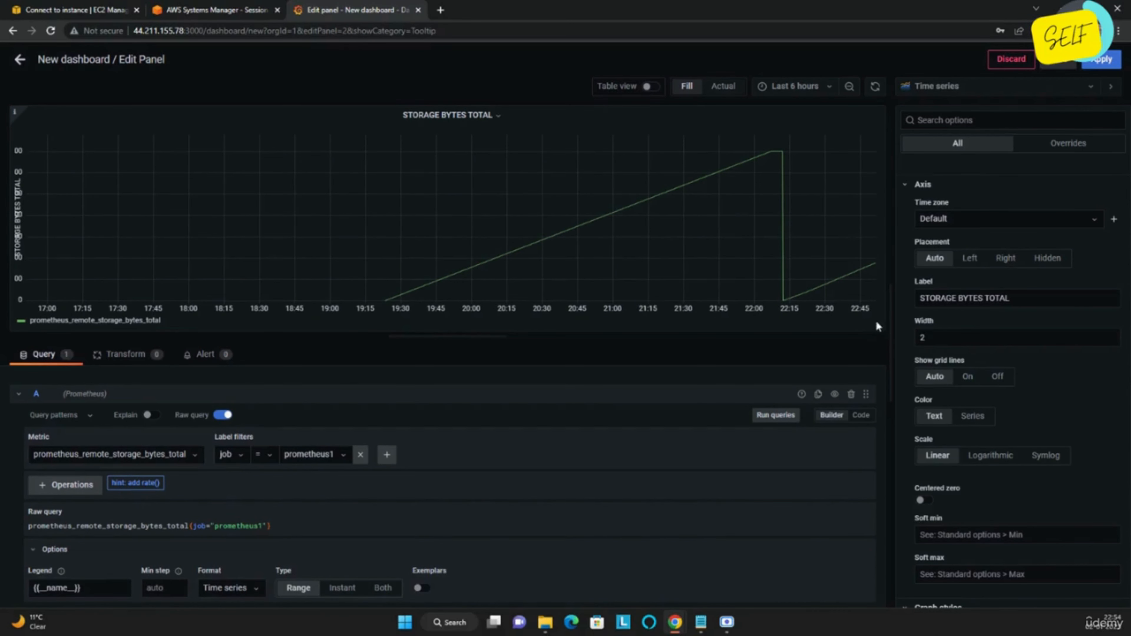
click(933, 334)
right_click(935, 333)
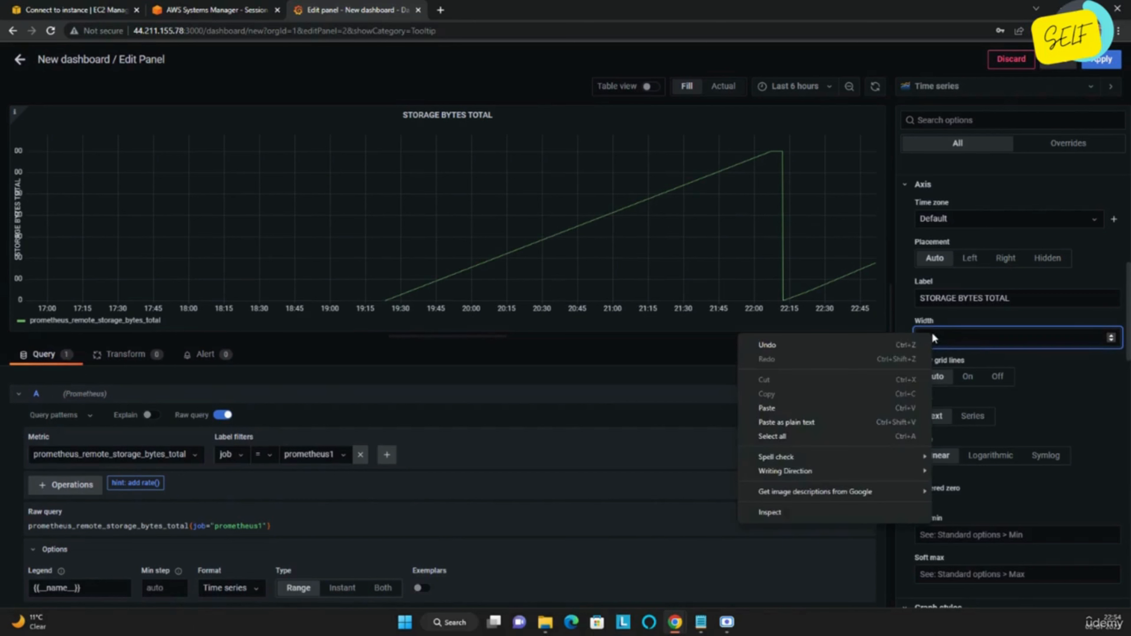
right_click(955, 339)
click(957, 342)
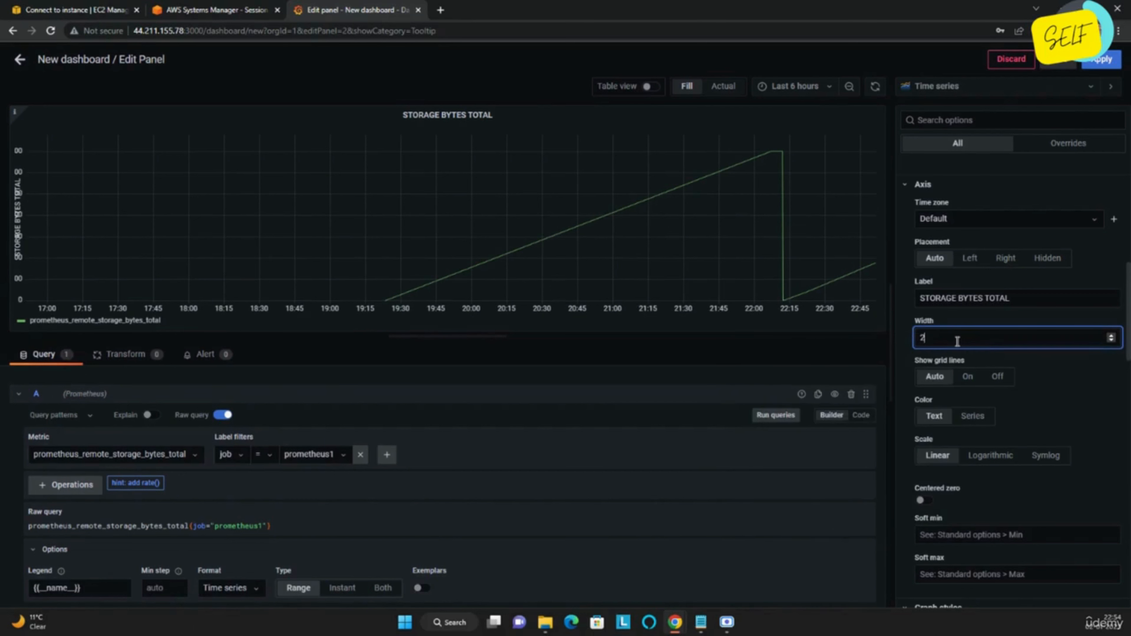
key(BackSpace)
click(1103, 403)
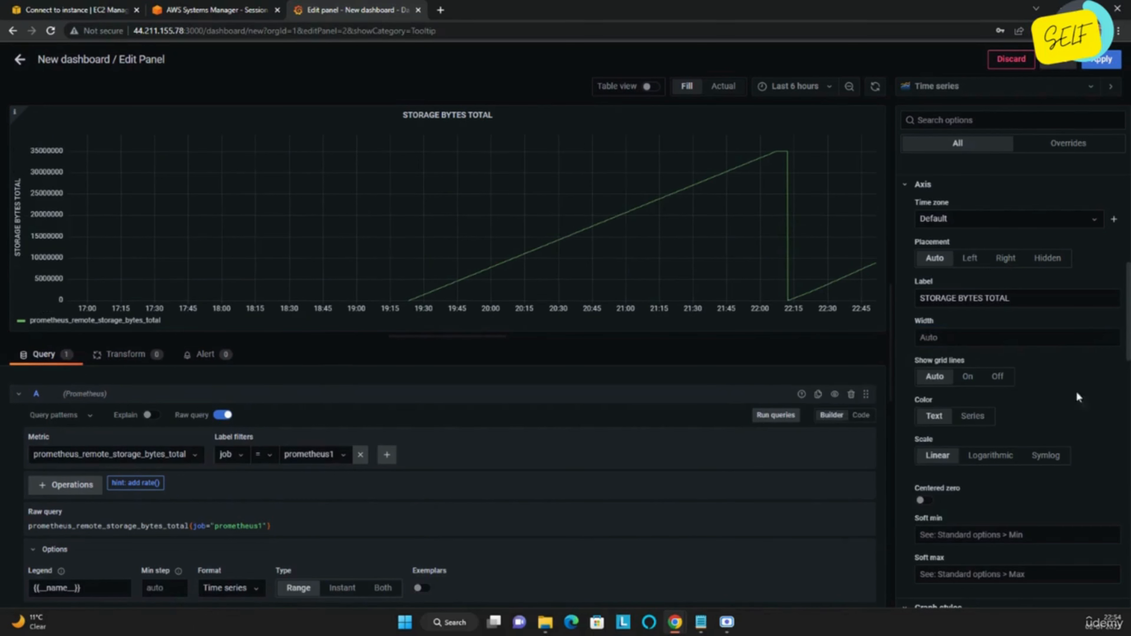
Try the axis grid lines On and Off and return them to Auto.
scroll(1092, 434, down, 2)
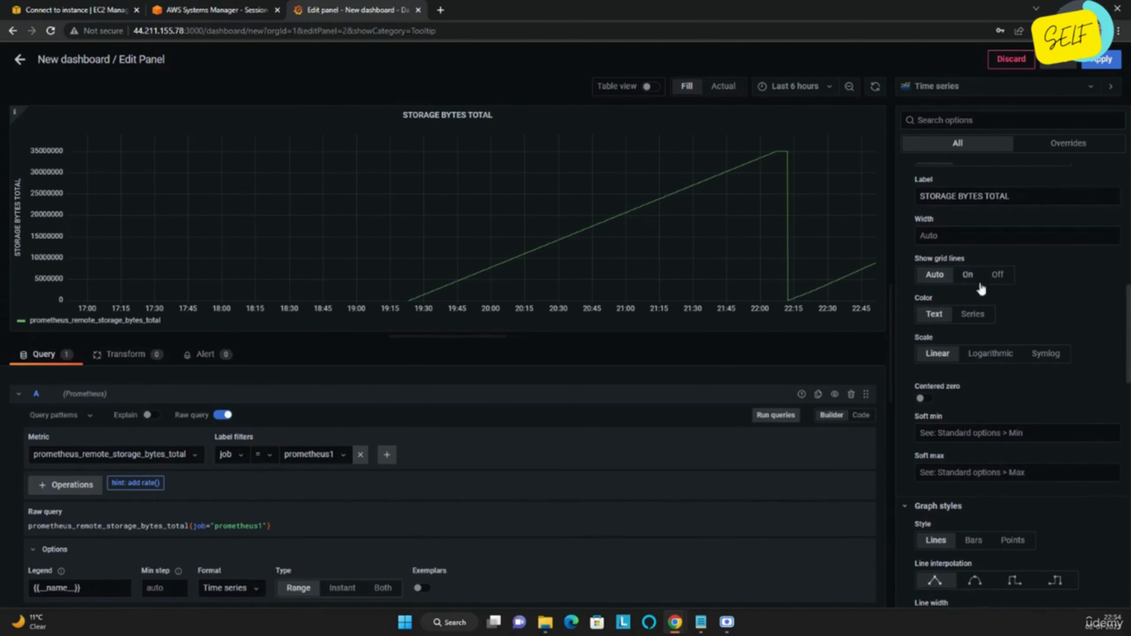
click(969, 283)
click(999, 279)
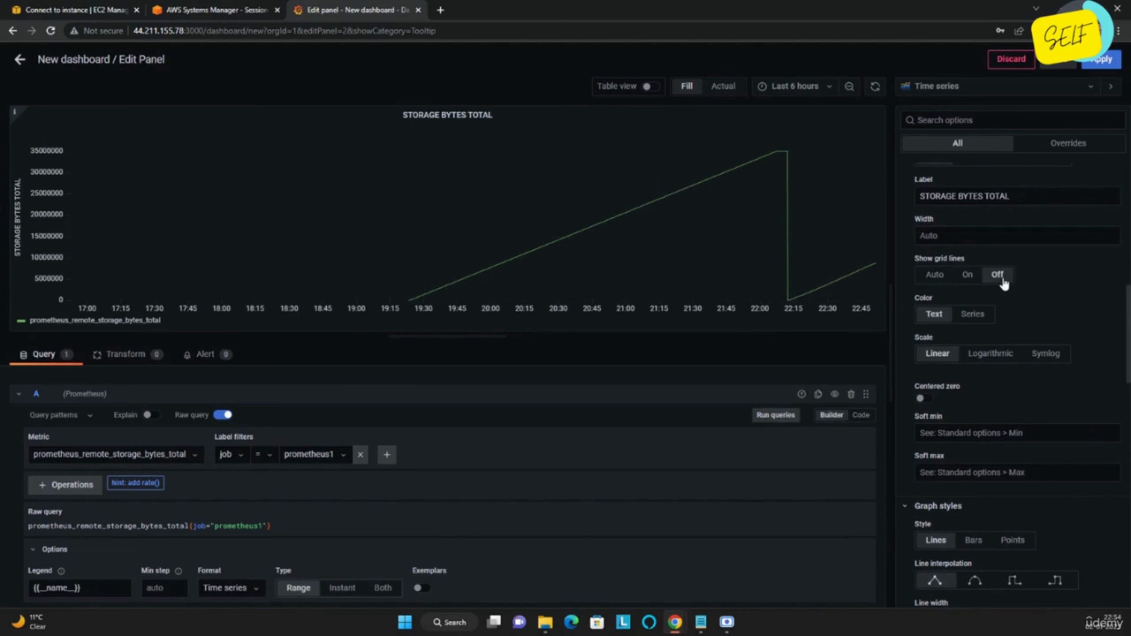
click(969, 279)
click(940, 279)
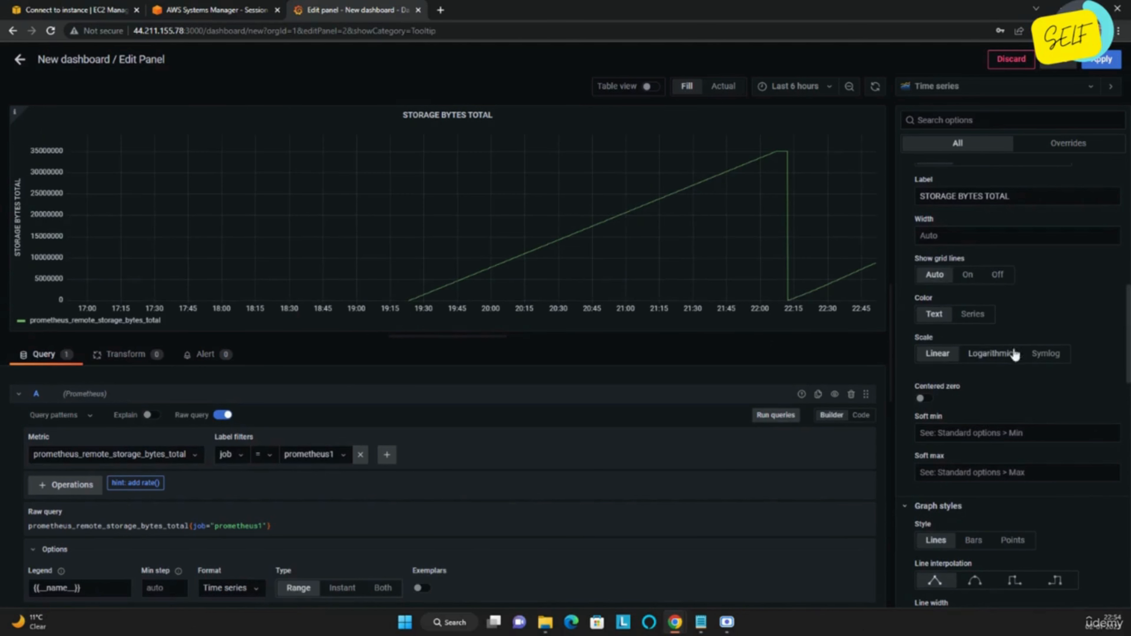
Set the axis color to Series so it follows the plotted line's color.
click(972, 315)
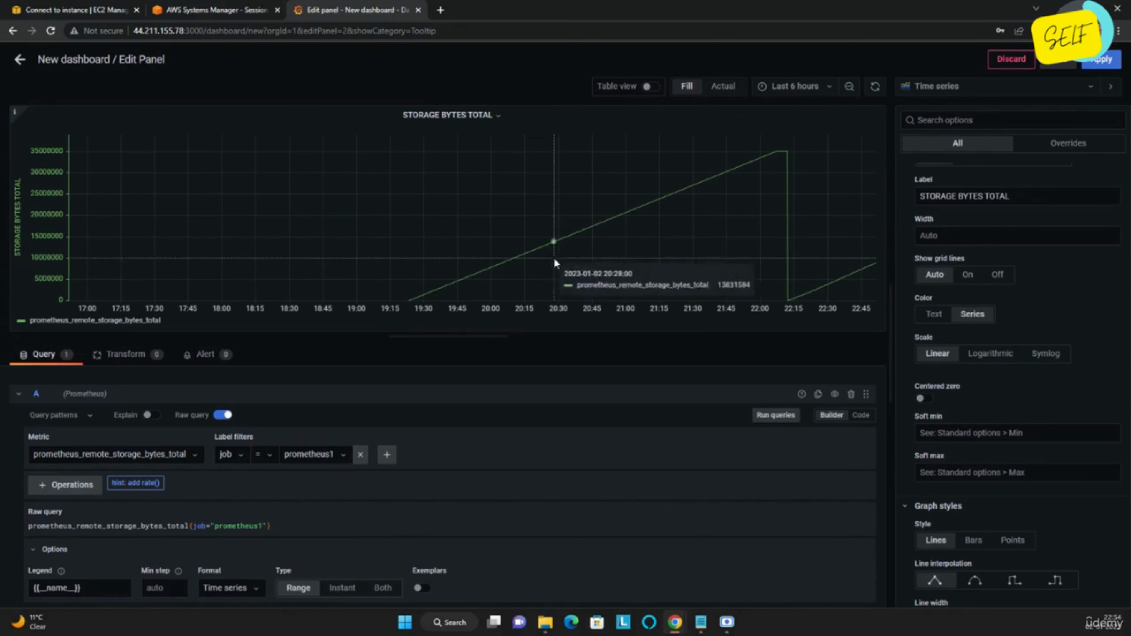
right_click(936, 312)
click(1020, 402)
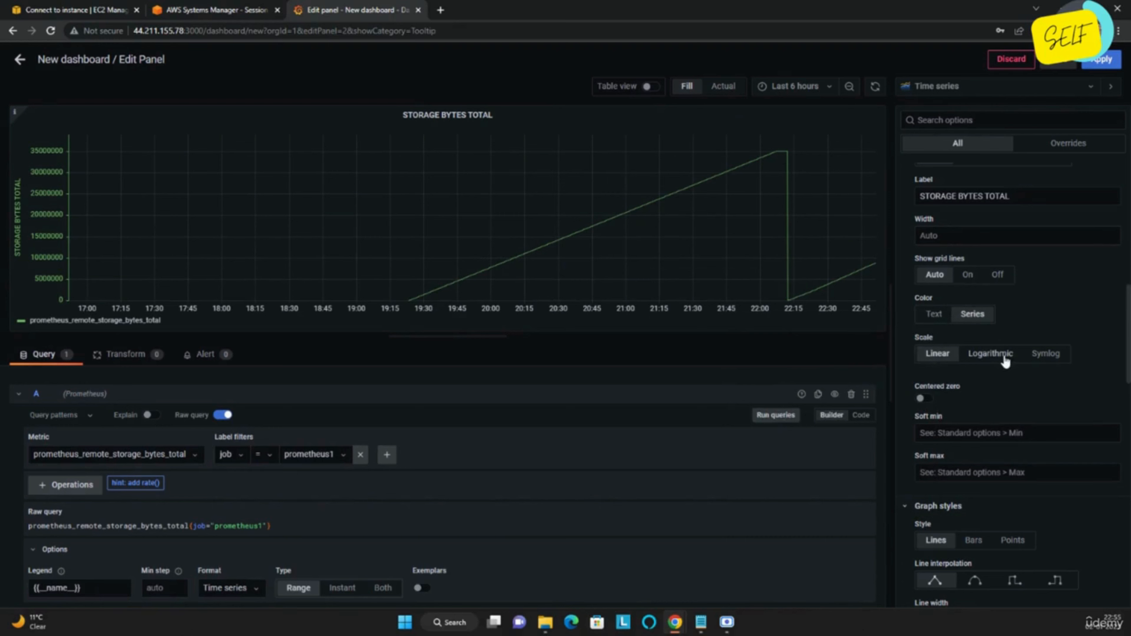
Try the Logarithmic and Symlog axis scales and return the scale to Linear.
click(990, 353)
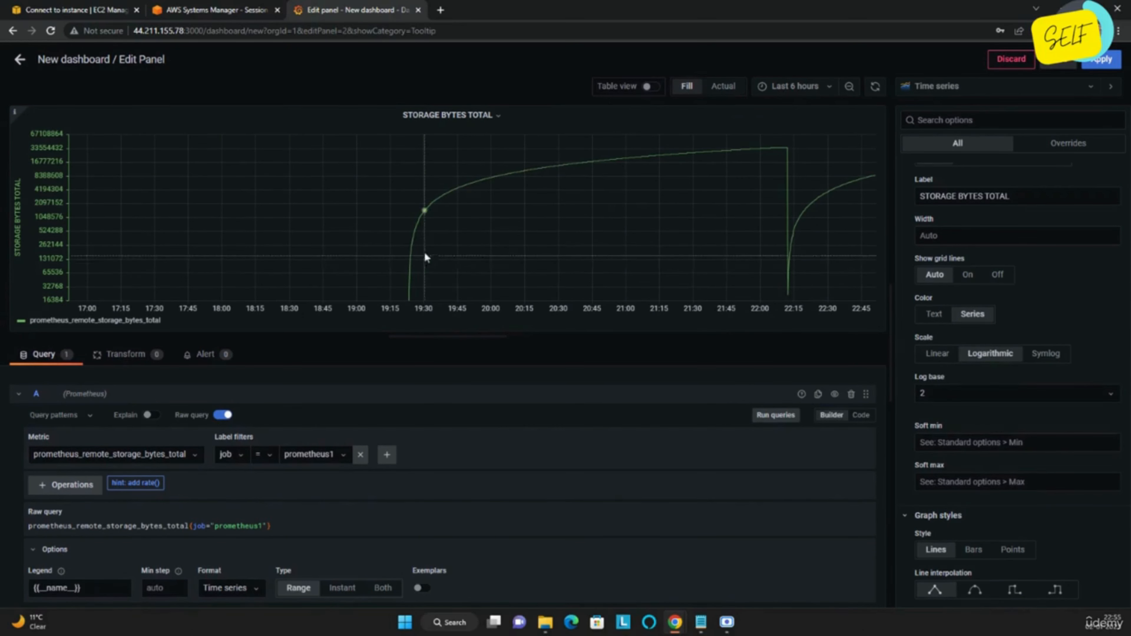
click(937, 354)
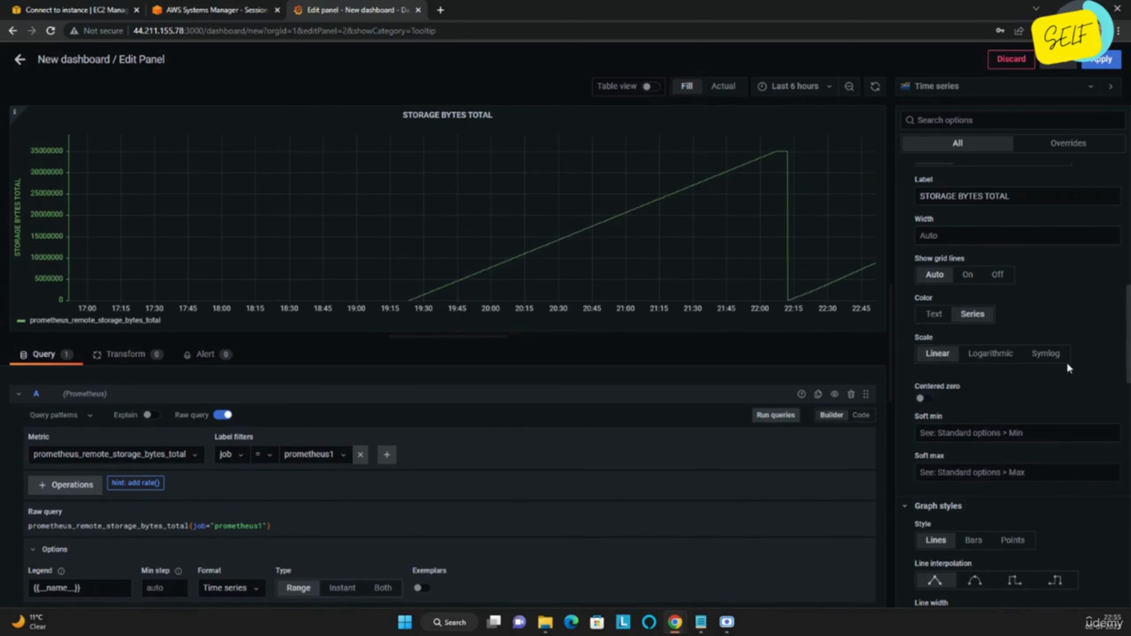
click(1051, 356)
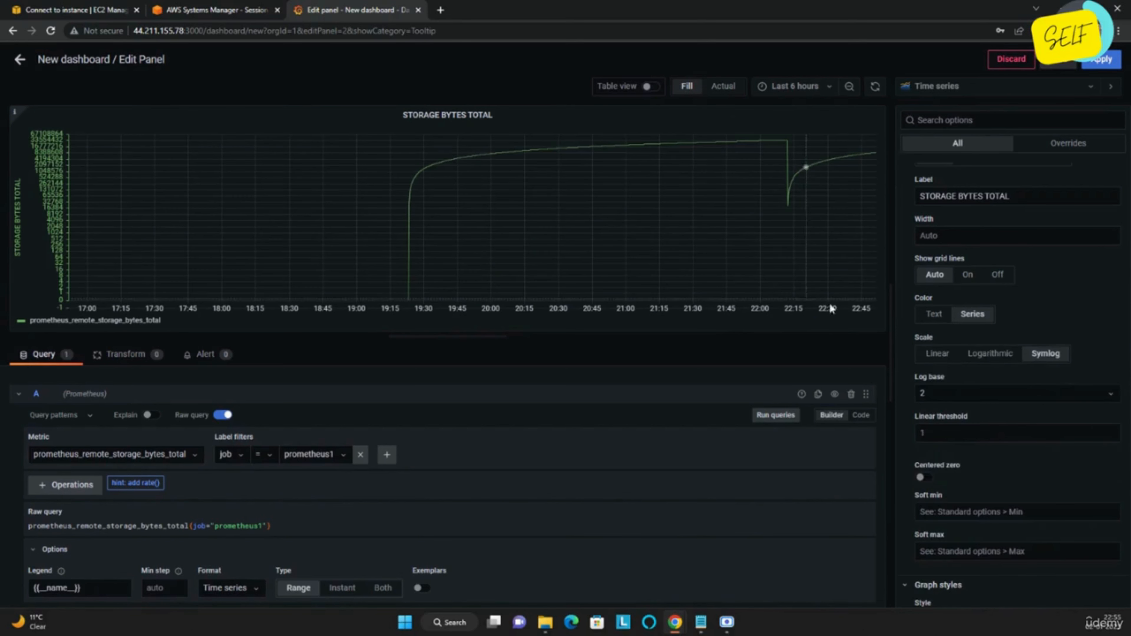
click(942, 356)
Try the first stepped line interpolation in the graph styles and return to the straight-line interpolation.
scroll(1067, 396, down, 4)
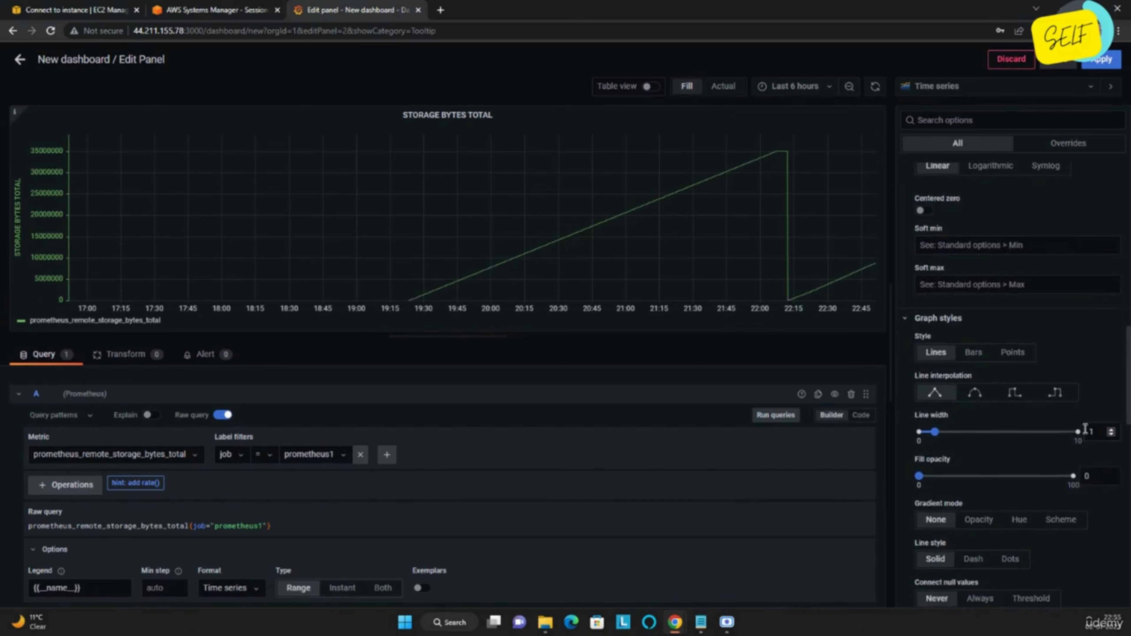
scroll(1085, 429, down, 2)
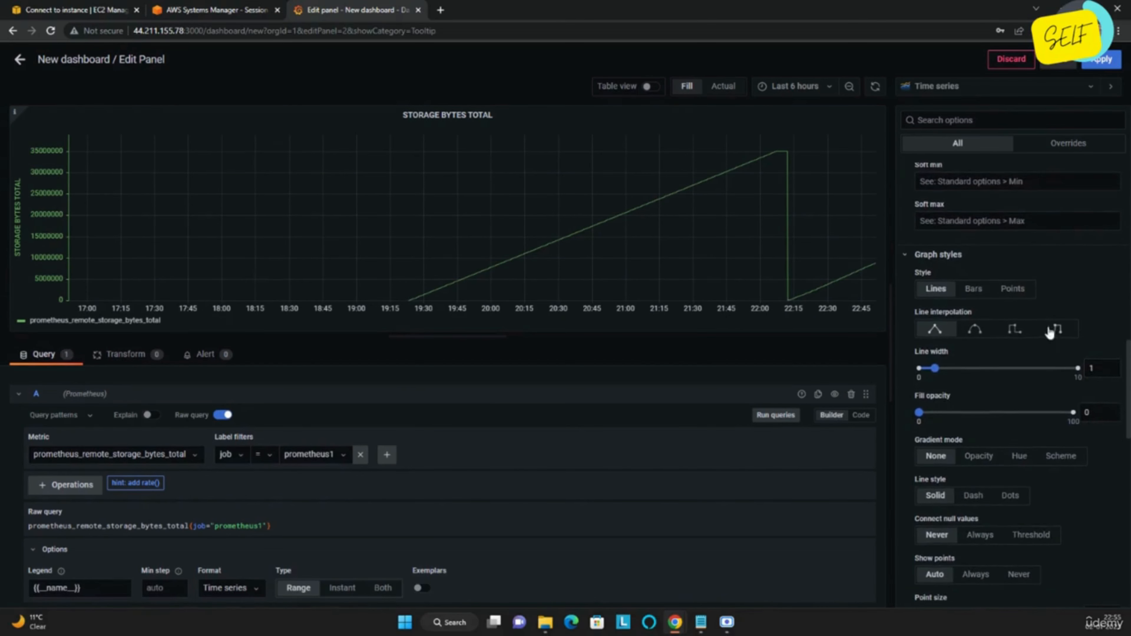
scroll(1047, 314, down, 1)
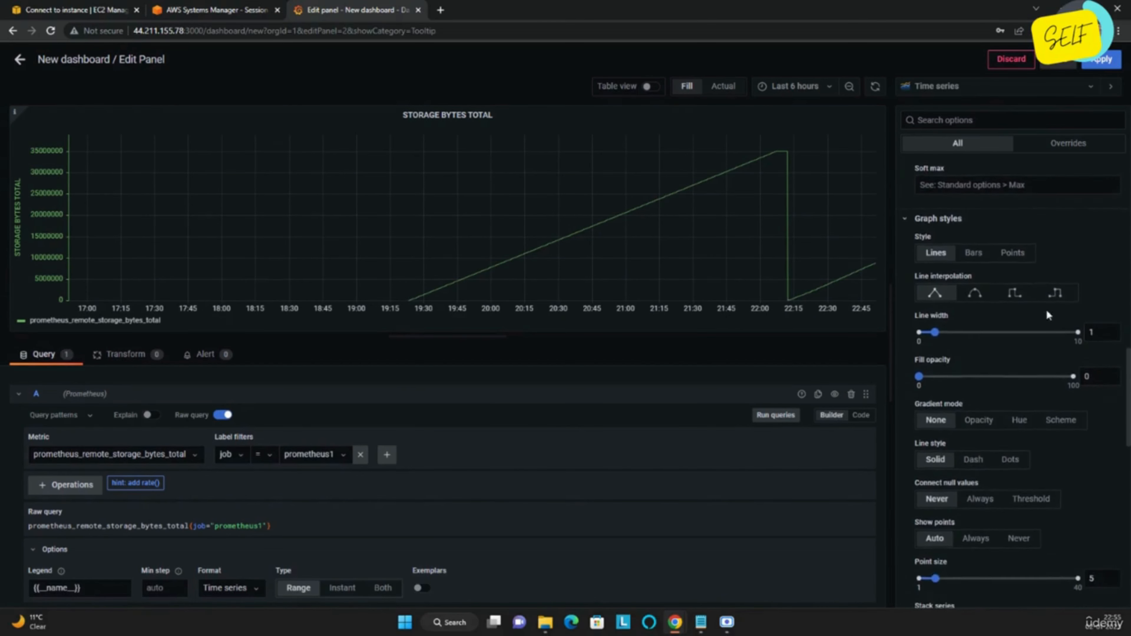
click(1013, 294)
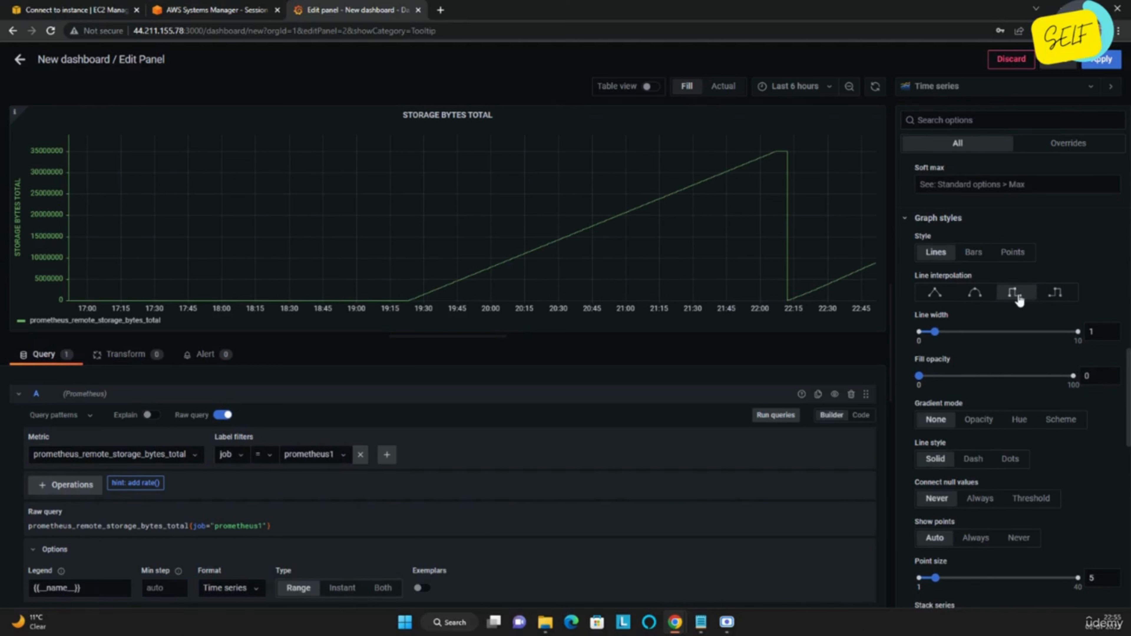
click(933, 295)
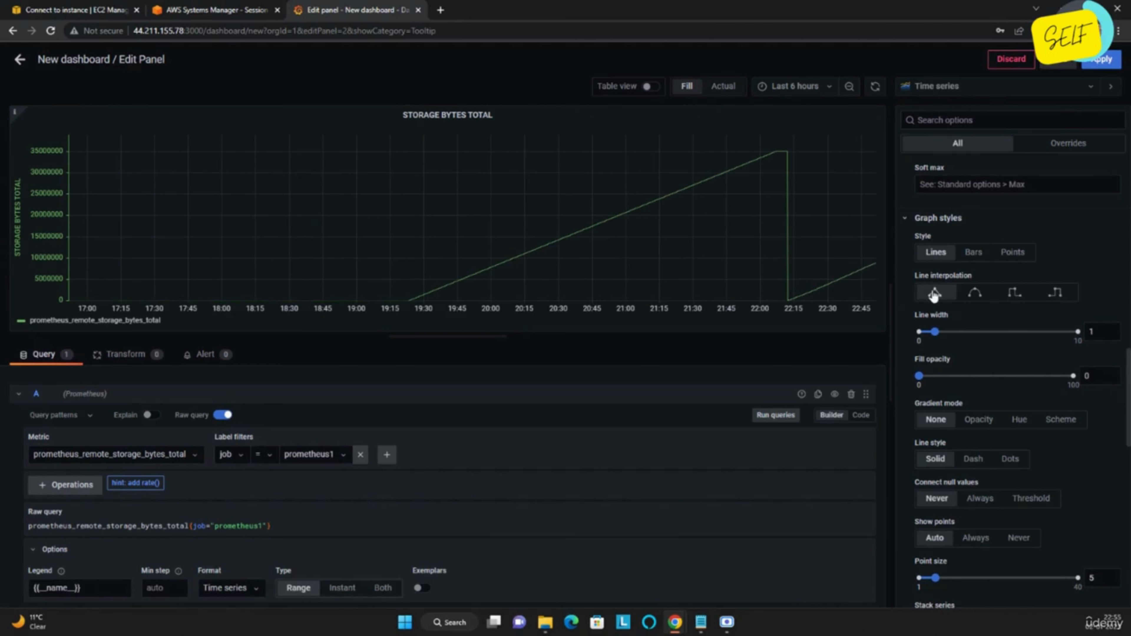
Keep the line width at 1 and set the graph's fill opacity to 11.
scroll(1024, 375, down, 3)
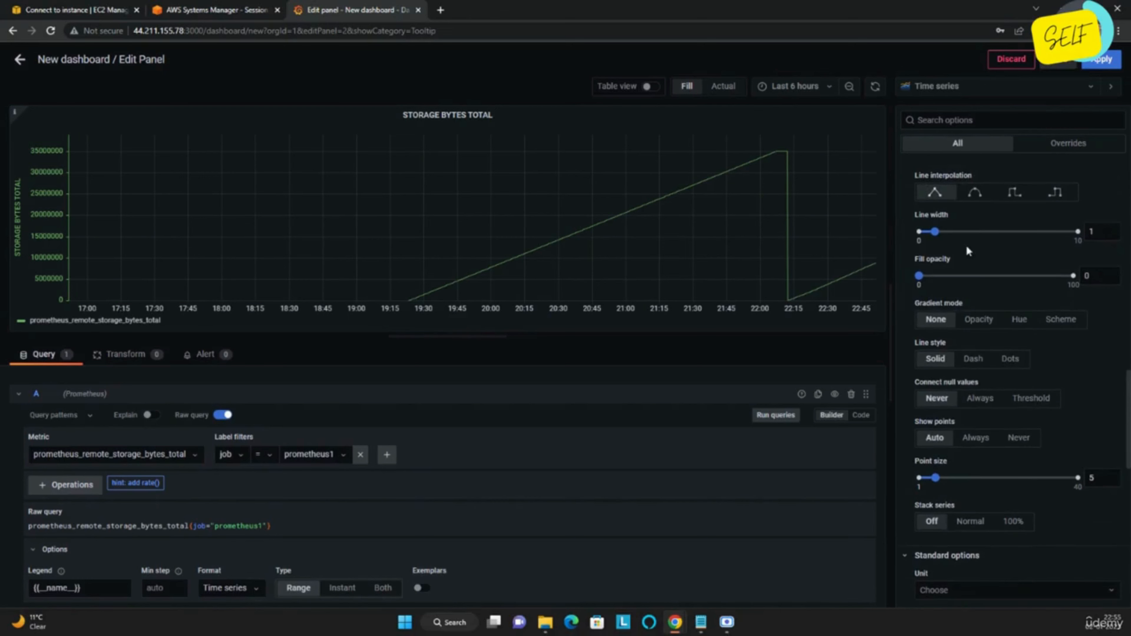
mouse_move(939, 236)
mouse_down()
mouse_move(1054, 241)
mouse_move(939, 242)
mouse_up()
mouse_move(919, 281)
mouse_down()
mouse_move(1038, 278)
mouse_move(937, 283)
mouse_up()
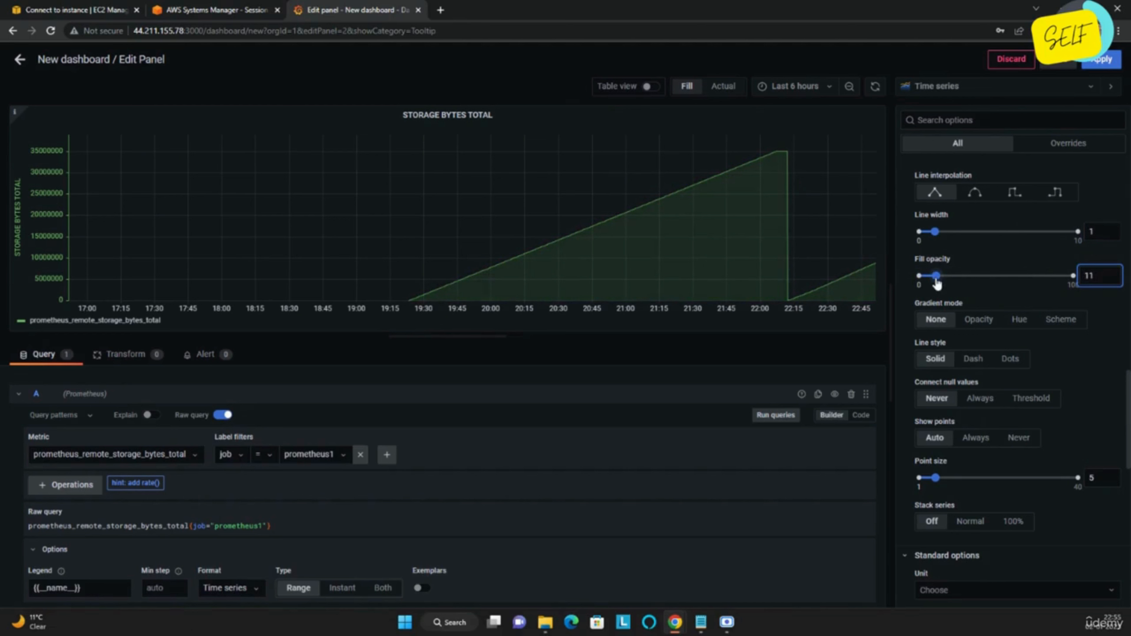
Try the Opacity, Hue and Scheme gradient modes and return the gradient mode to None.
scroll(1033, 357, down, 1)
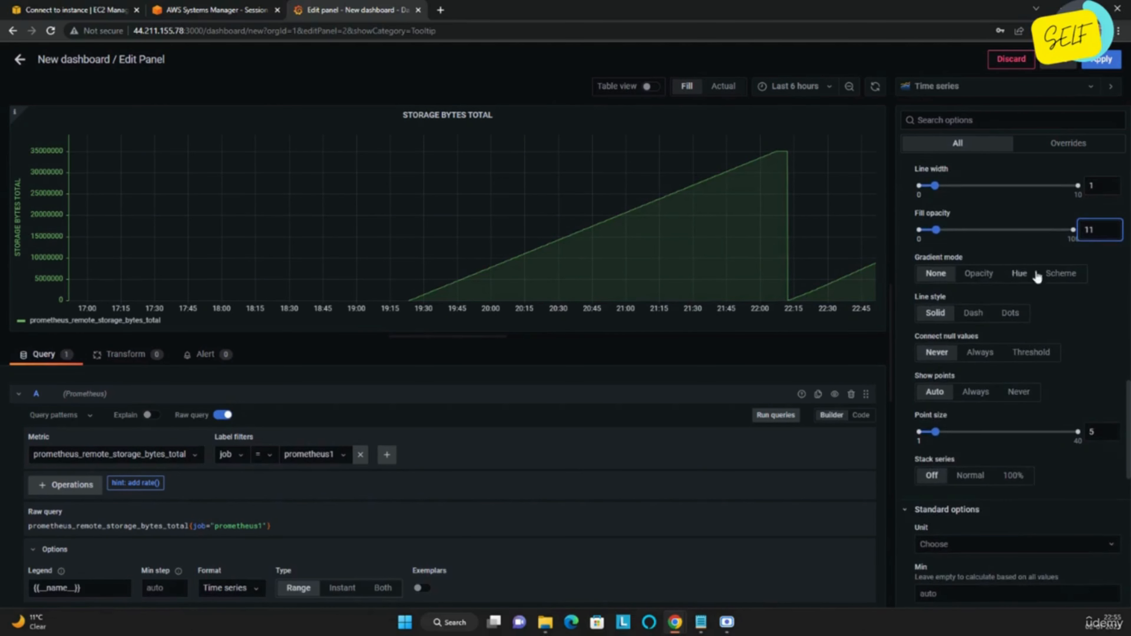
click(981, 276)
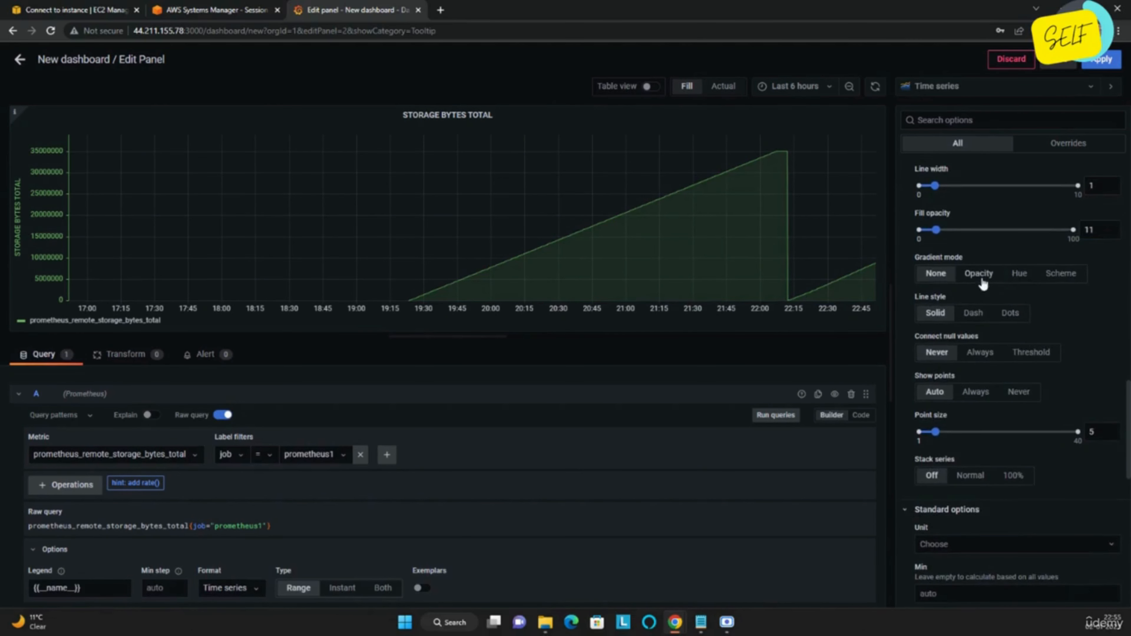
click(1028, 276)
click(1060, 279)
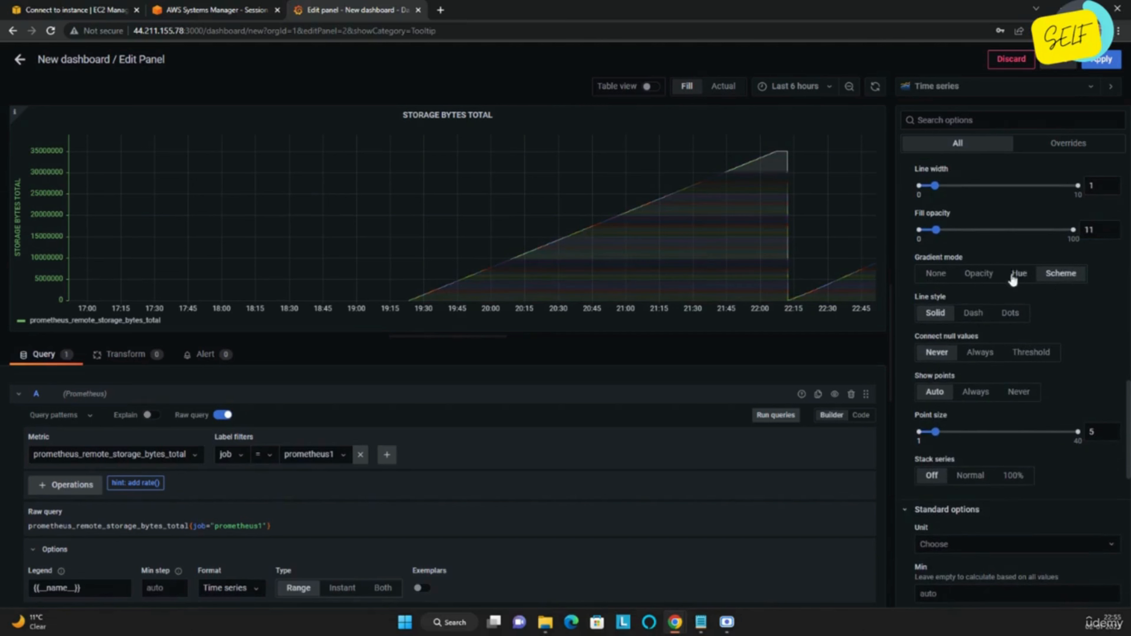
click(963, 277)
click(937, 273)
Set the panel's unit in the standard options to Data / bytes(IEC).
scroll(1000, 365, down, 2)
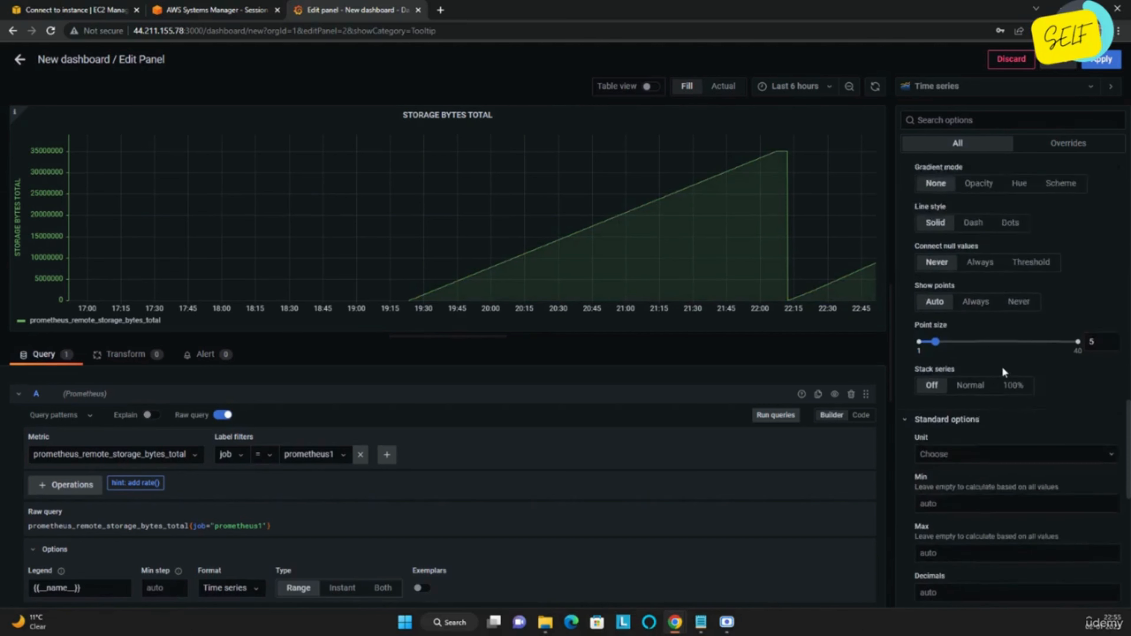
scroll(1003, 368, down, 1)
scroll(1022, 375, down, 2)
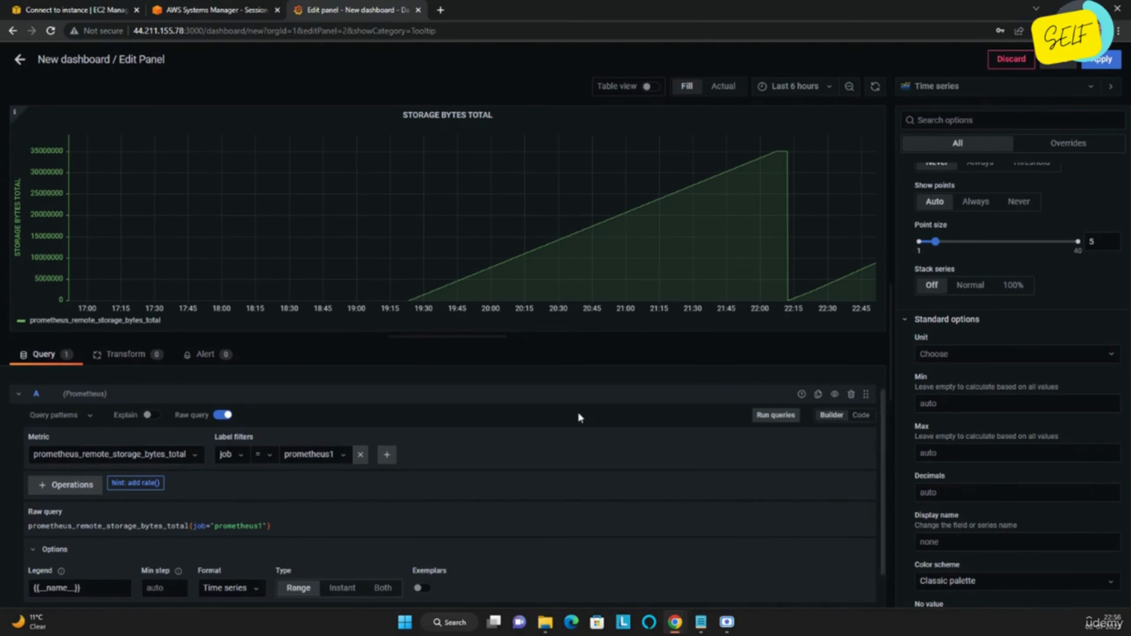
click(976, 350)
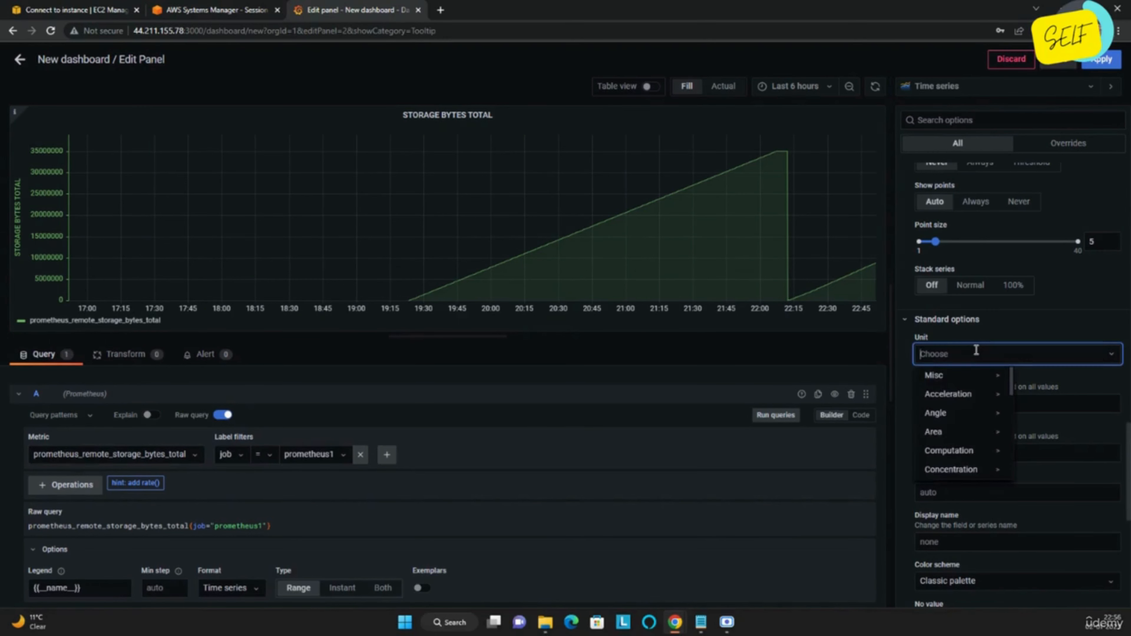
text(BYTES)
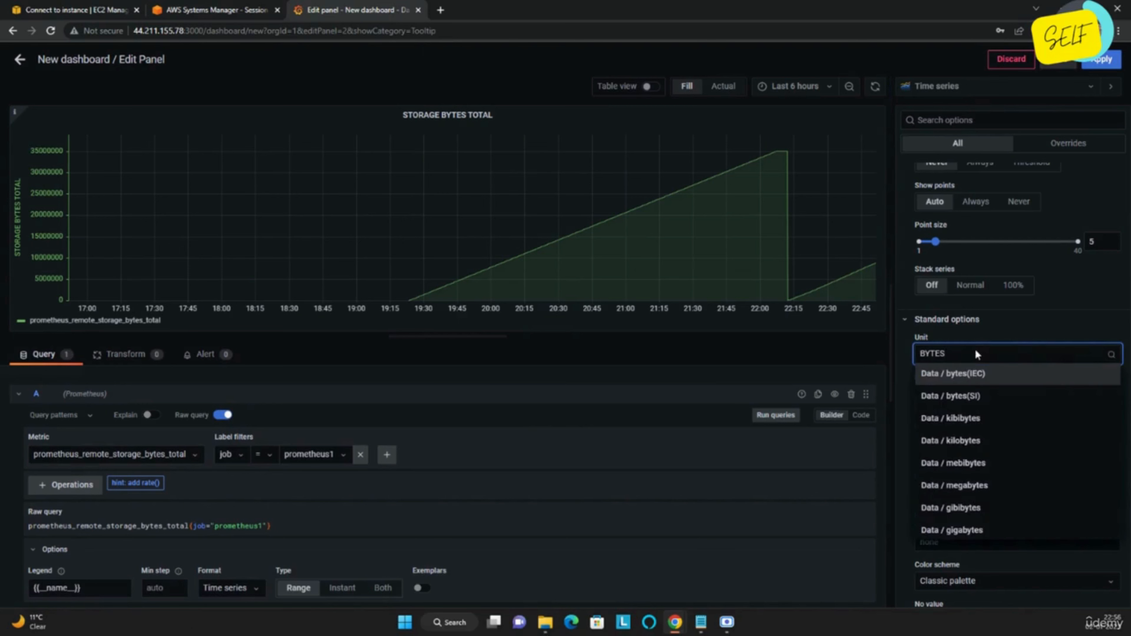
click(983, 383)
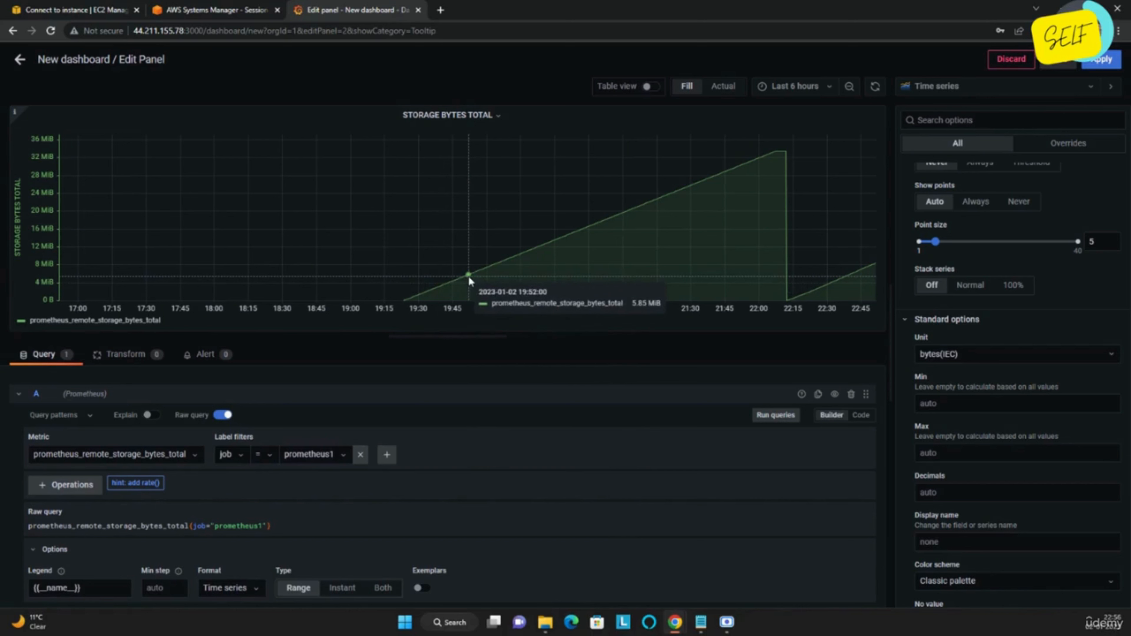
click(961, 354)
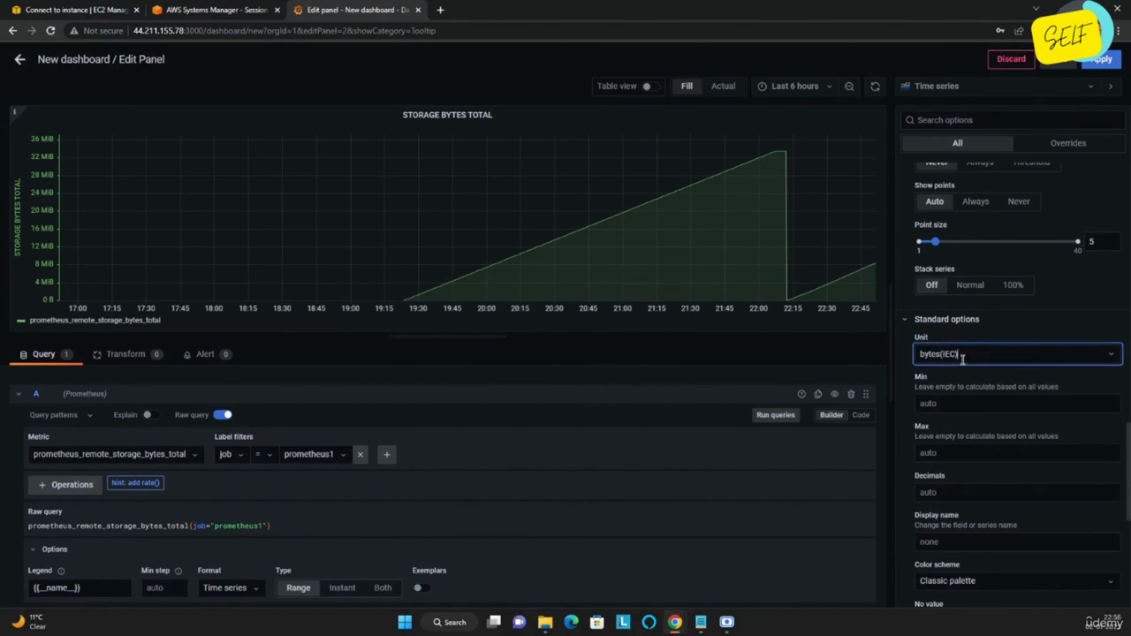
click(897, 352)
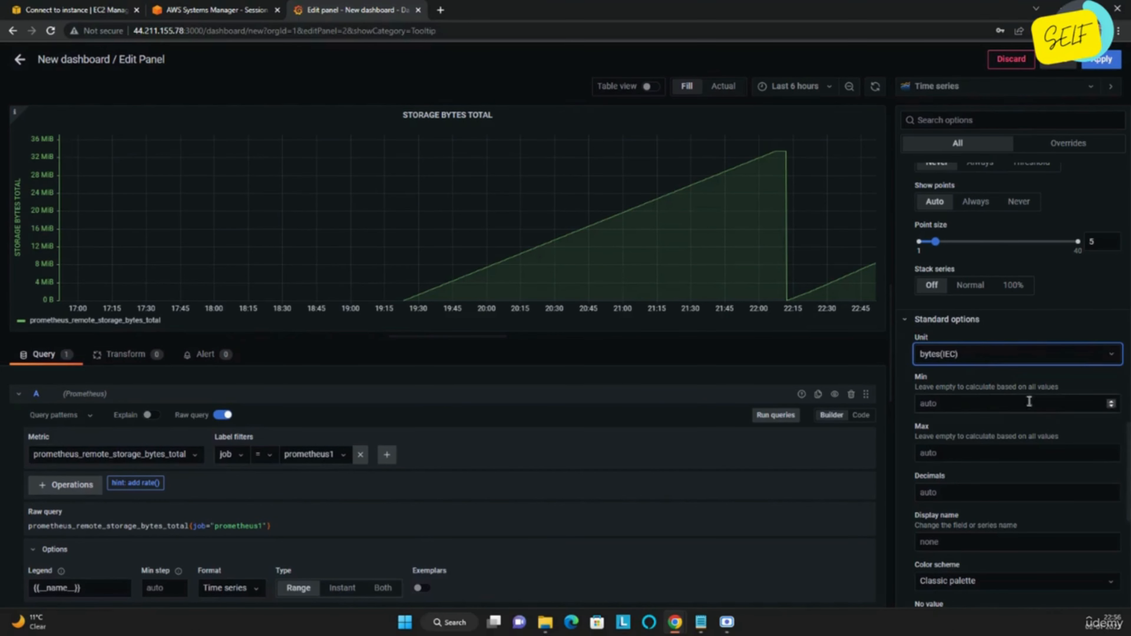
Try ADSF as the display name, clear it, and check the color scheme choices while keeping Classic palette.
scroll(1015, 423, down, 2)
scroll(1015, 428, down, 3)
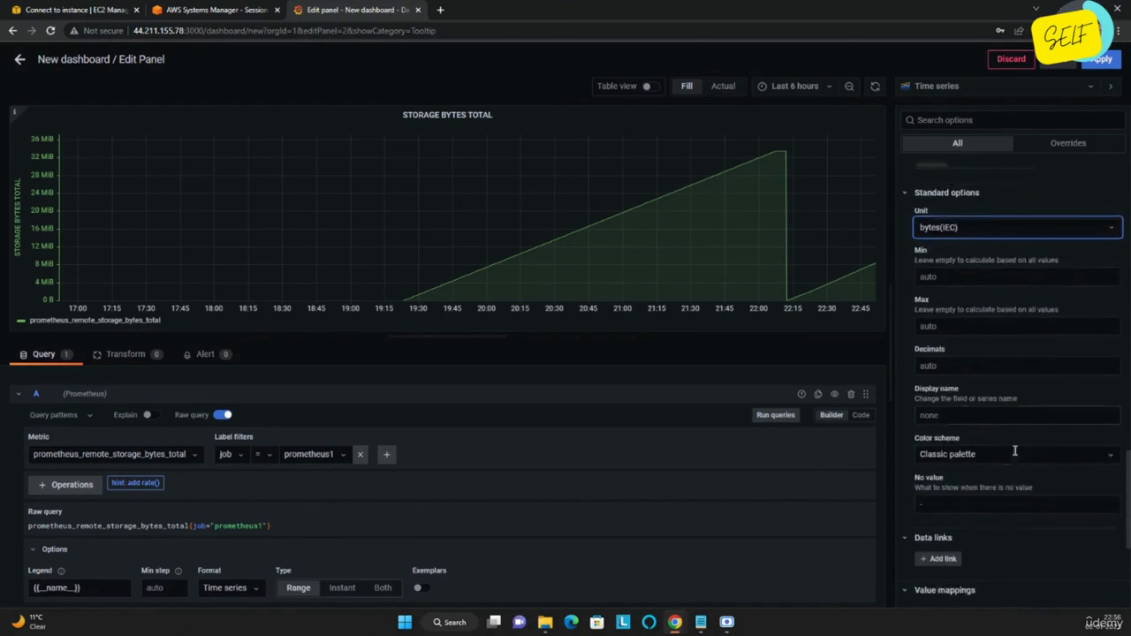
click(974, 351)
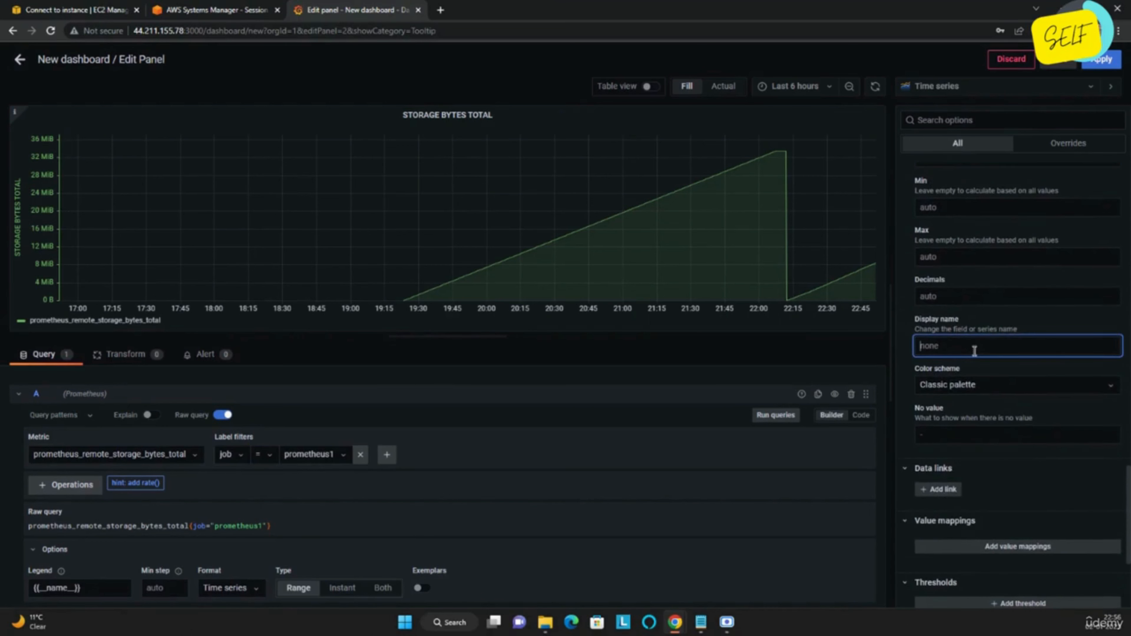
text(ADSF)
key(ctrl+a)
key(BackSpace)
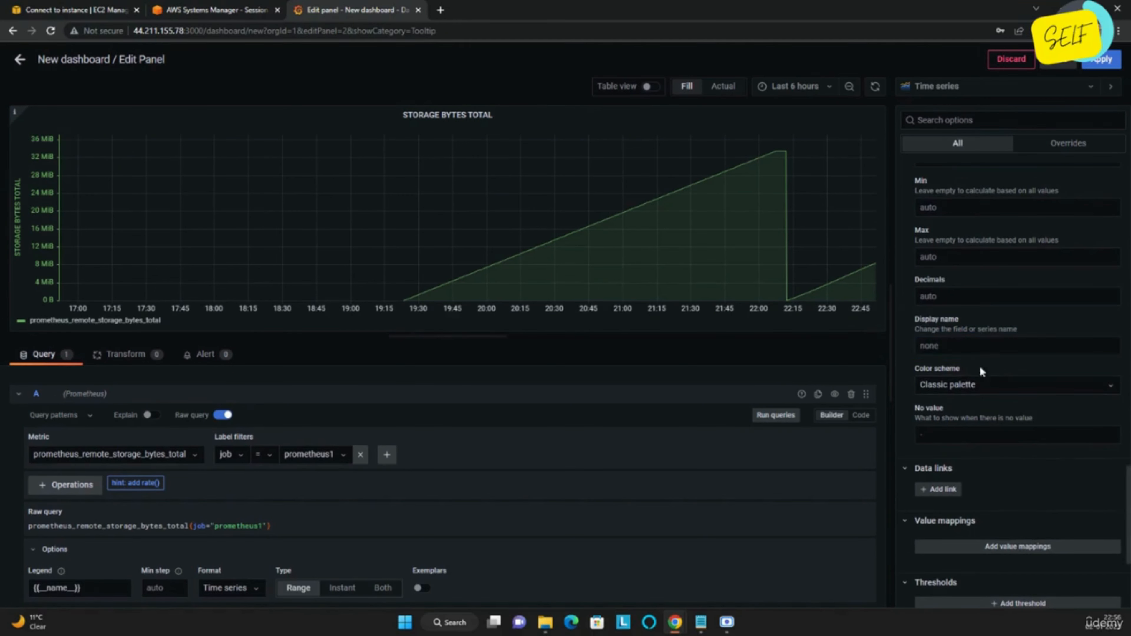
click(1015, 384)
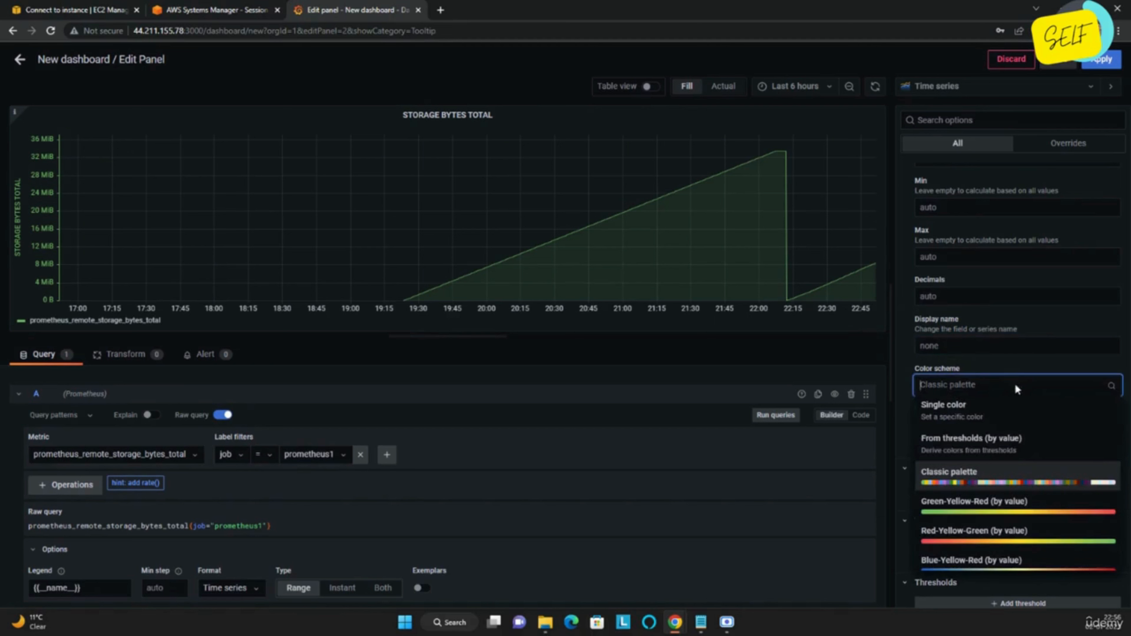
click(1013, 365)
Set the red threshold to 20 and rerun the queries.
scroll(1023, 401, down, 4)
scroll(1027, 440, down, 1)
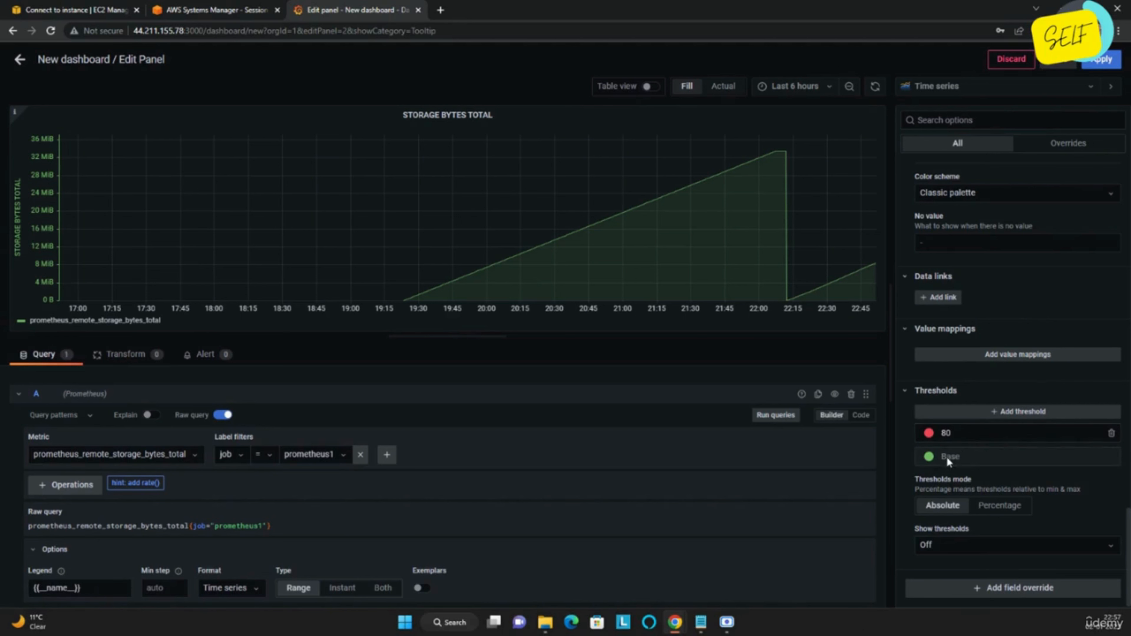
click(942, 434)
double_click(943, 433)
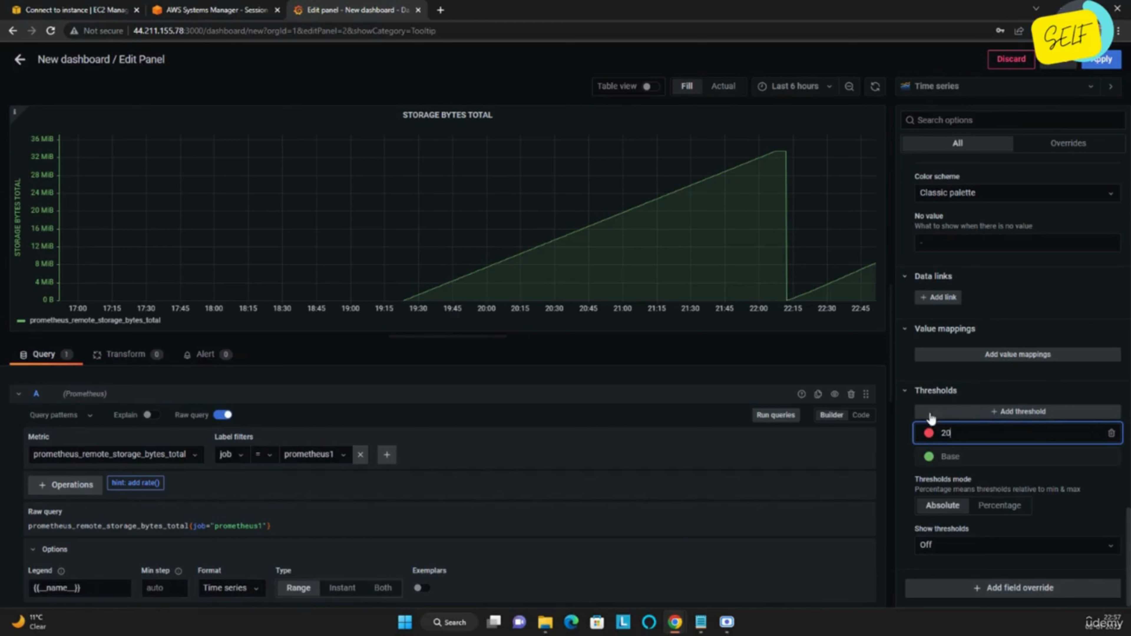
click(902, 423)
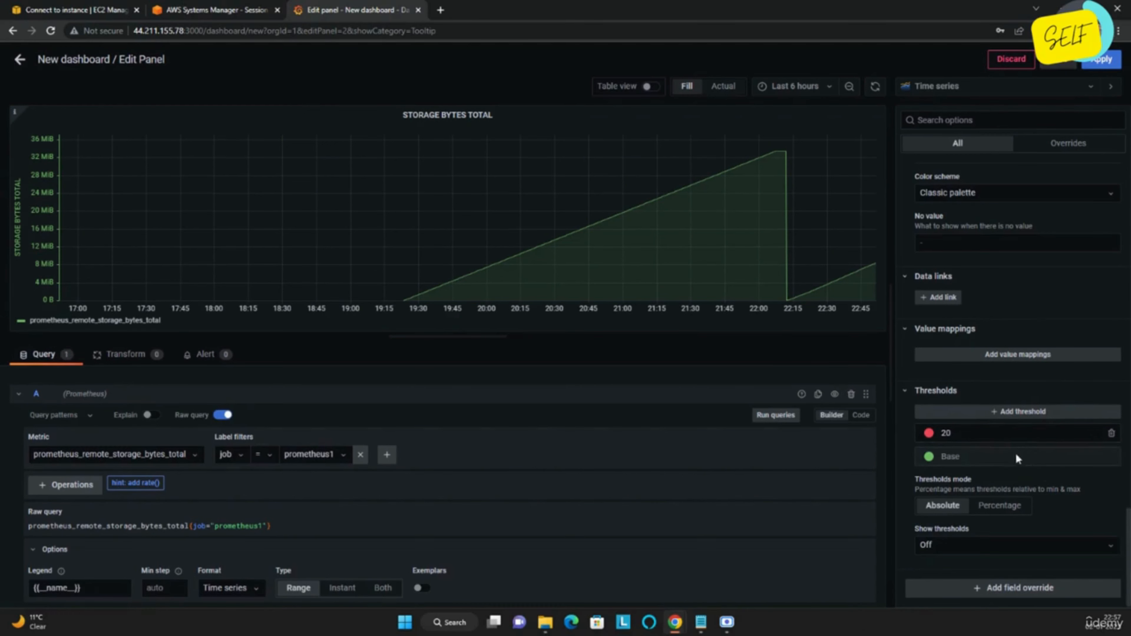
click(781, 416)
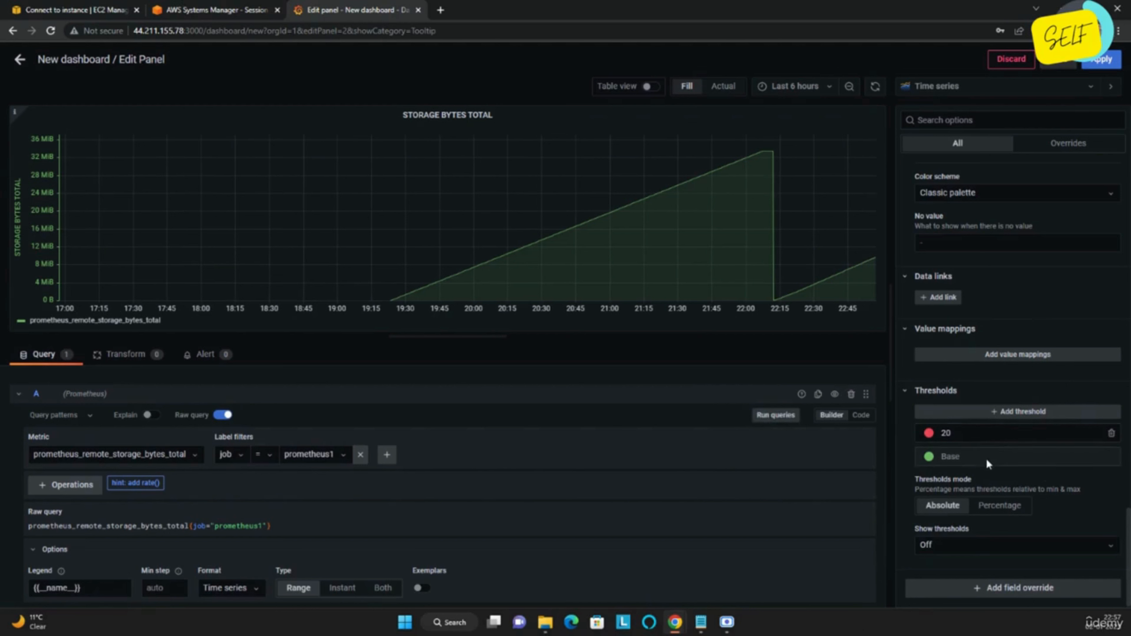
Set the red threshold to 200000.
click(970, 433)
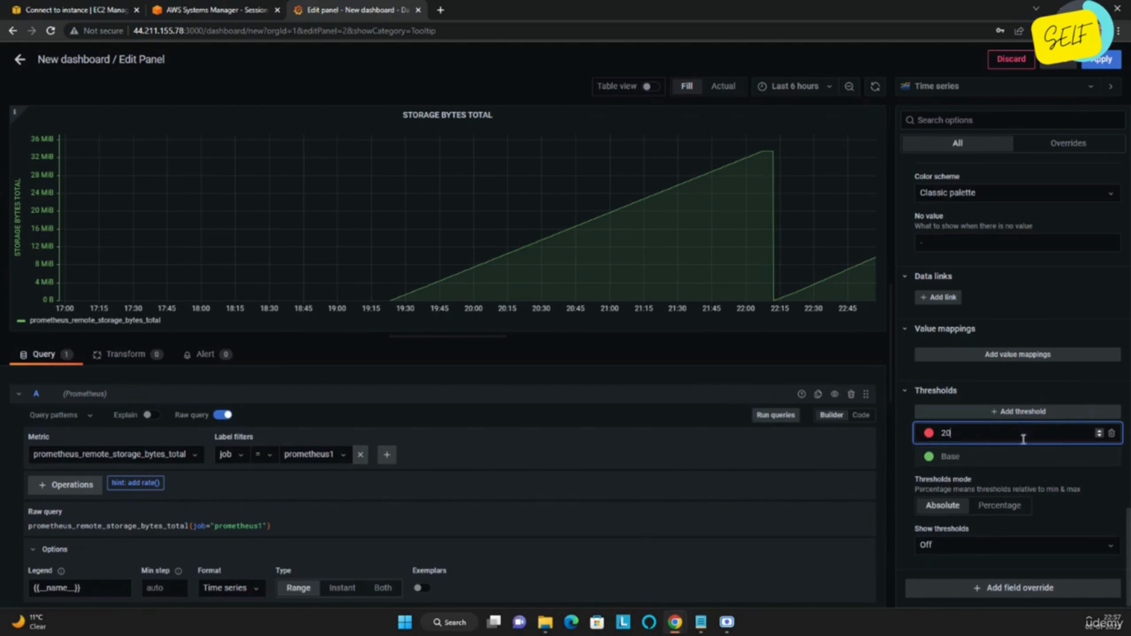
drag(953, 430, 923, 422)
text(200000)
click(907, 409)
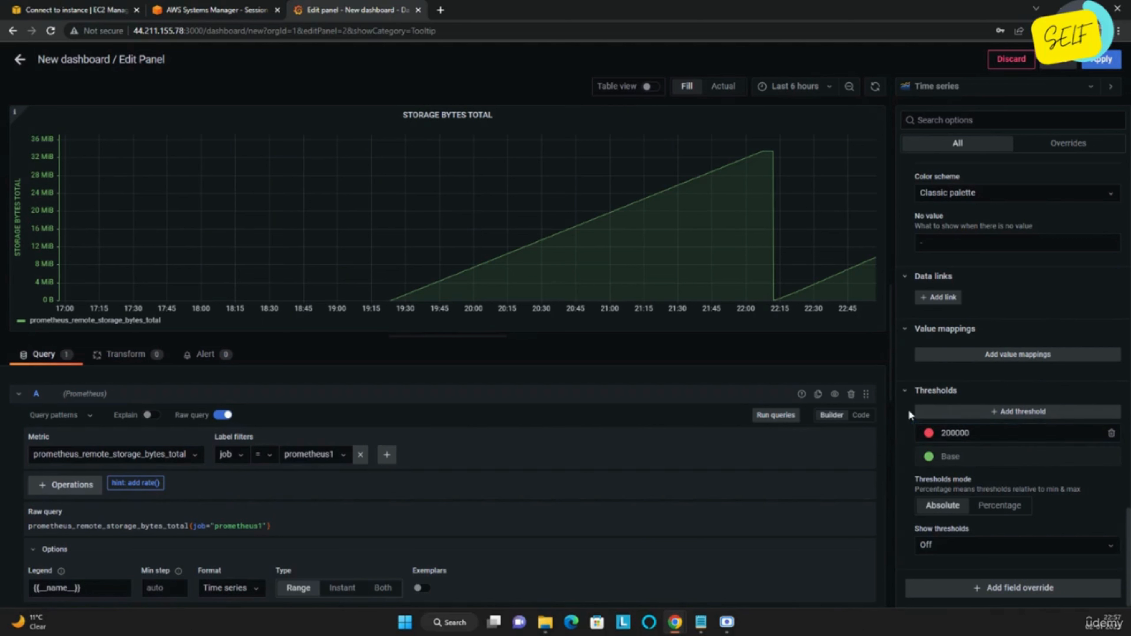
Add a second threshold, remove it again, and rerun the queries.
click(975, 414)
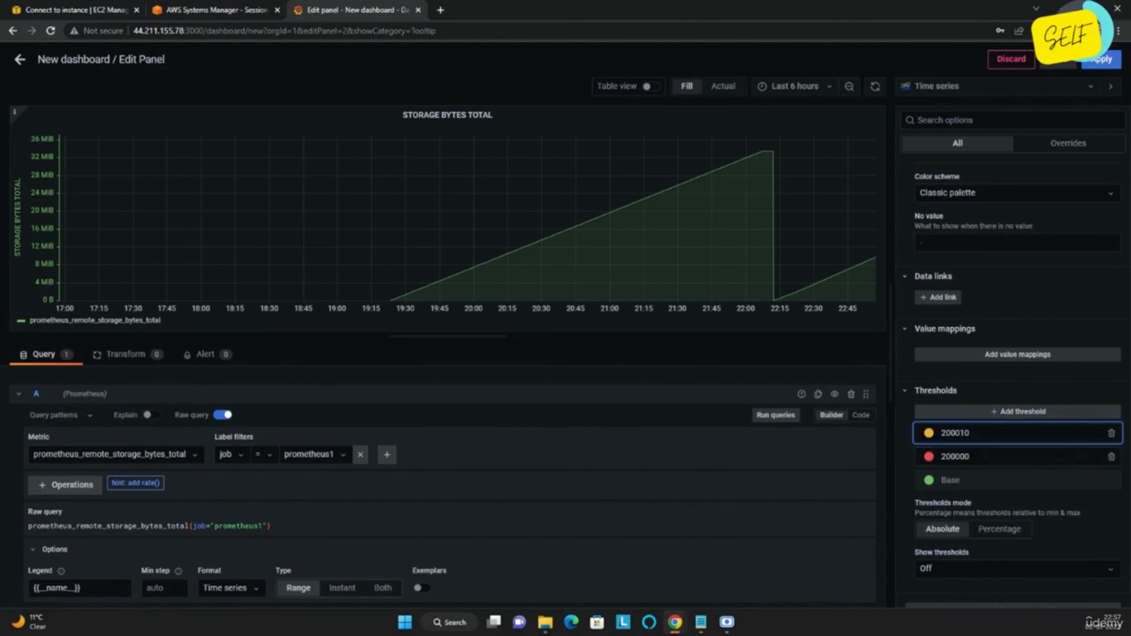
click(1111, 433)
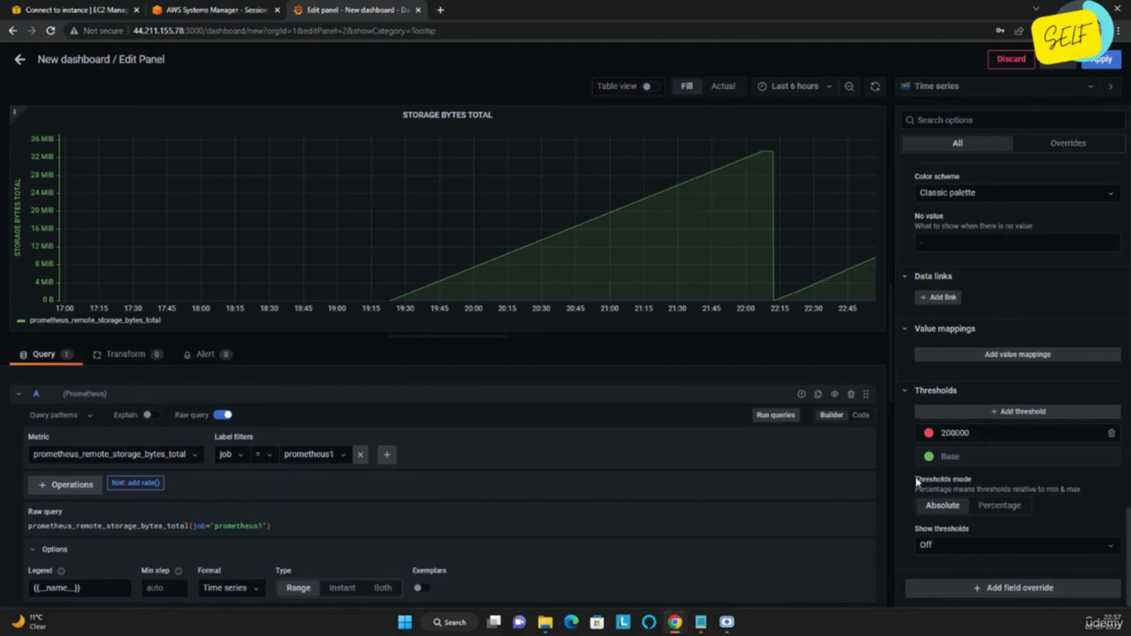
click(789, 419)
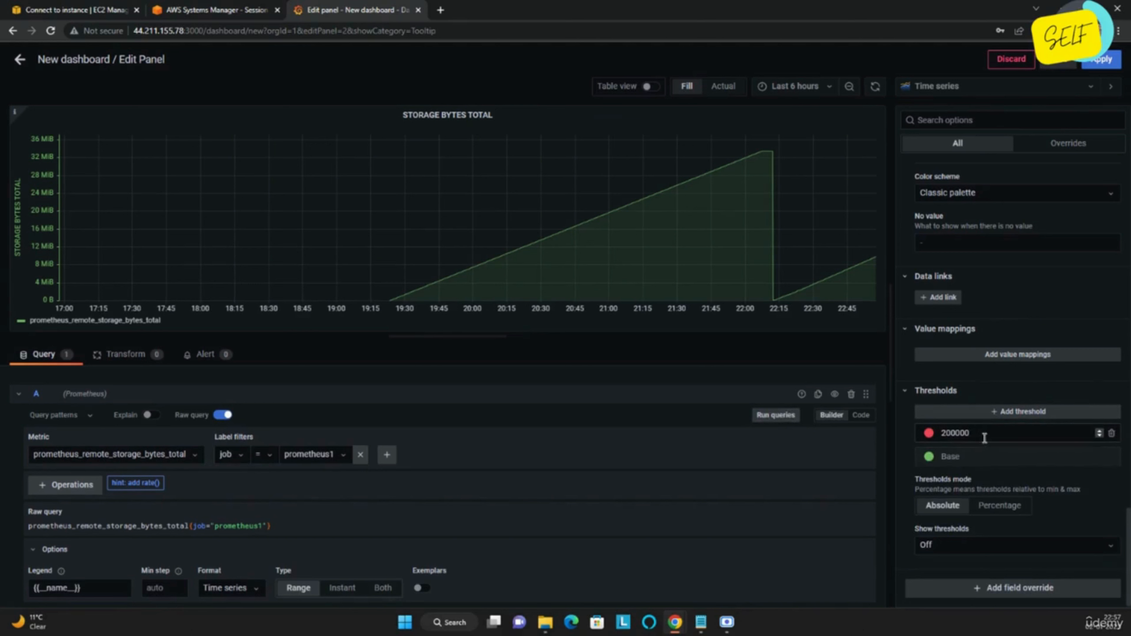
Switch the thresholds mode to Percentage and set the red threshold to 20%.
click(994, 505)
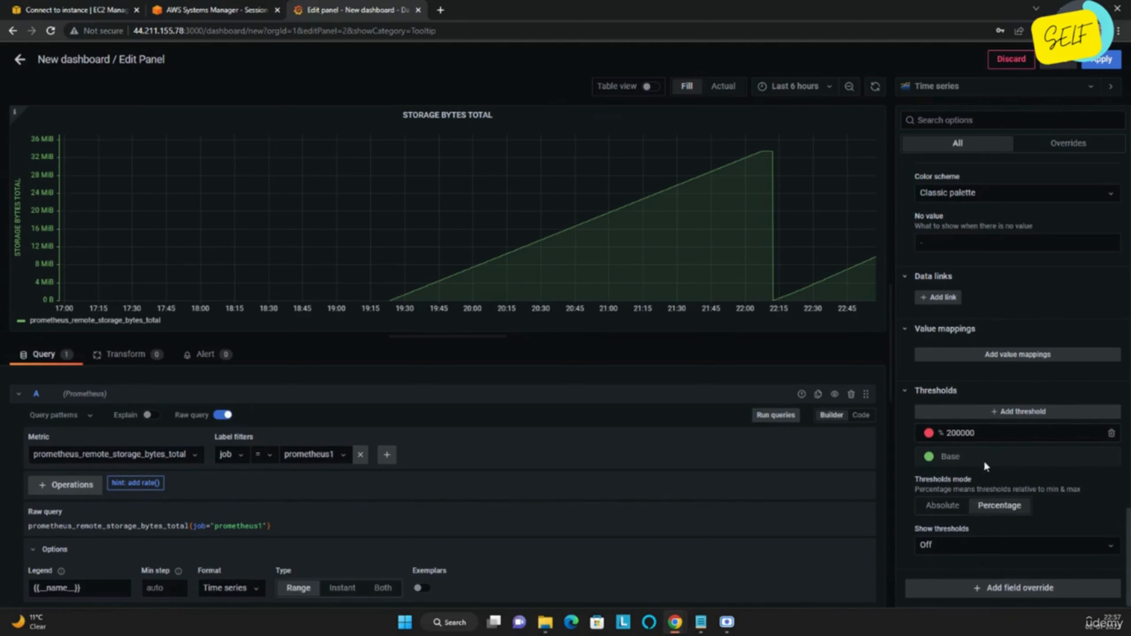
click(996, 433)
right_click(897, 427)
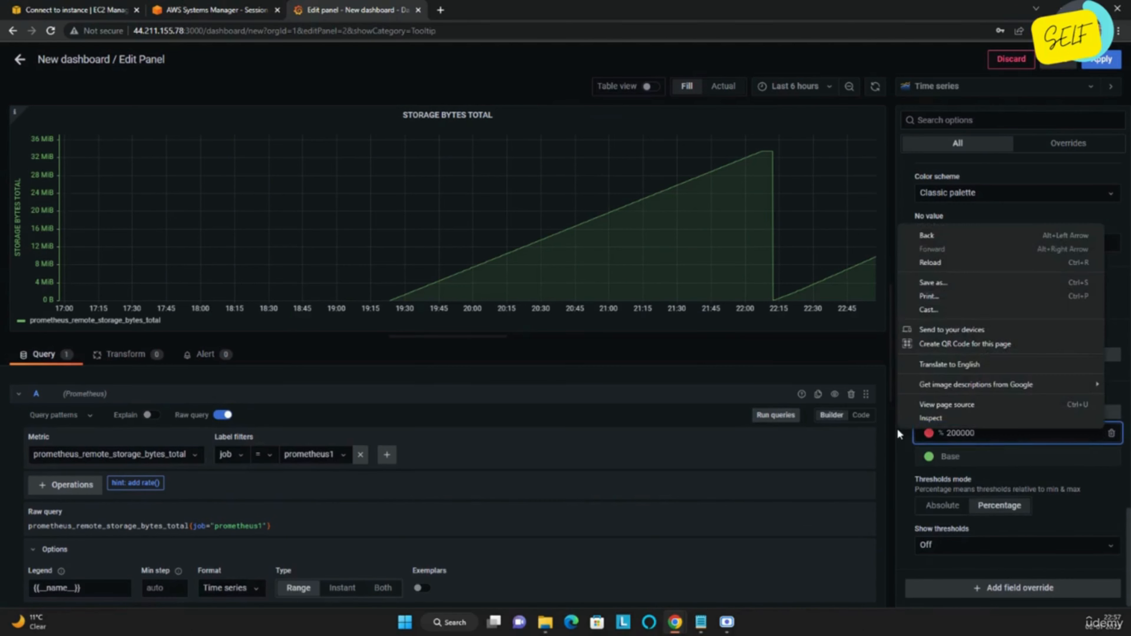
right_click(995, 443)
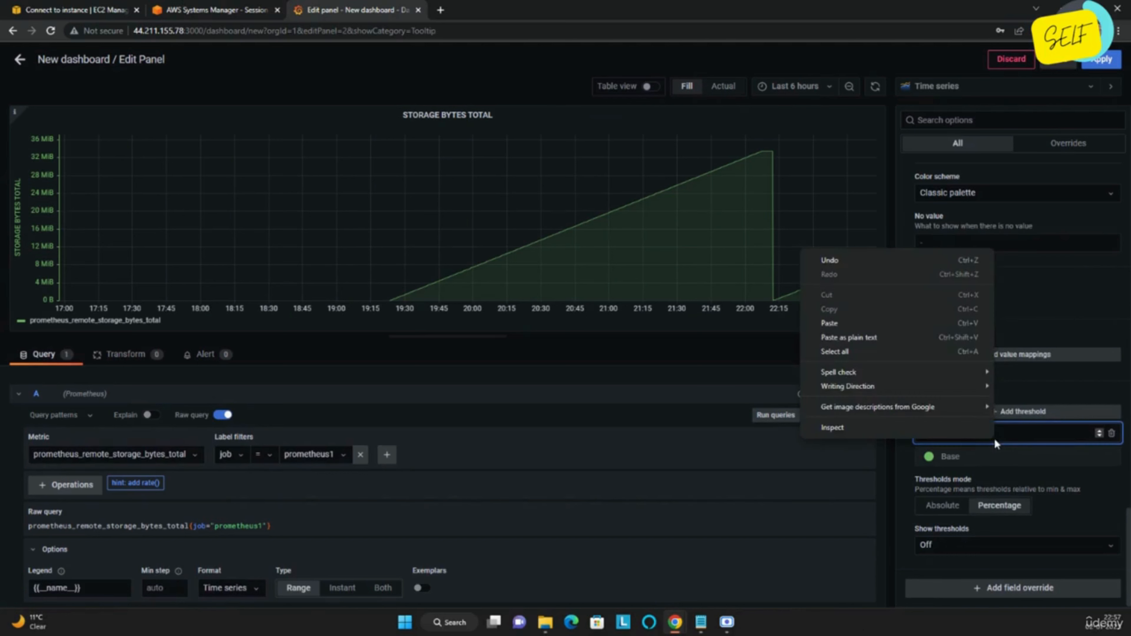
click(1011, 438)
key(BackSpace)
key(BackSpace)
key(BackSpace)
key(BackSpace)
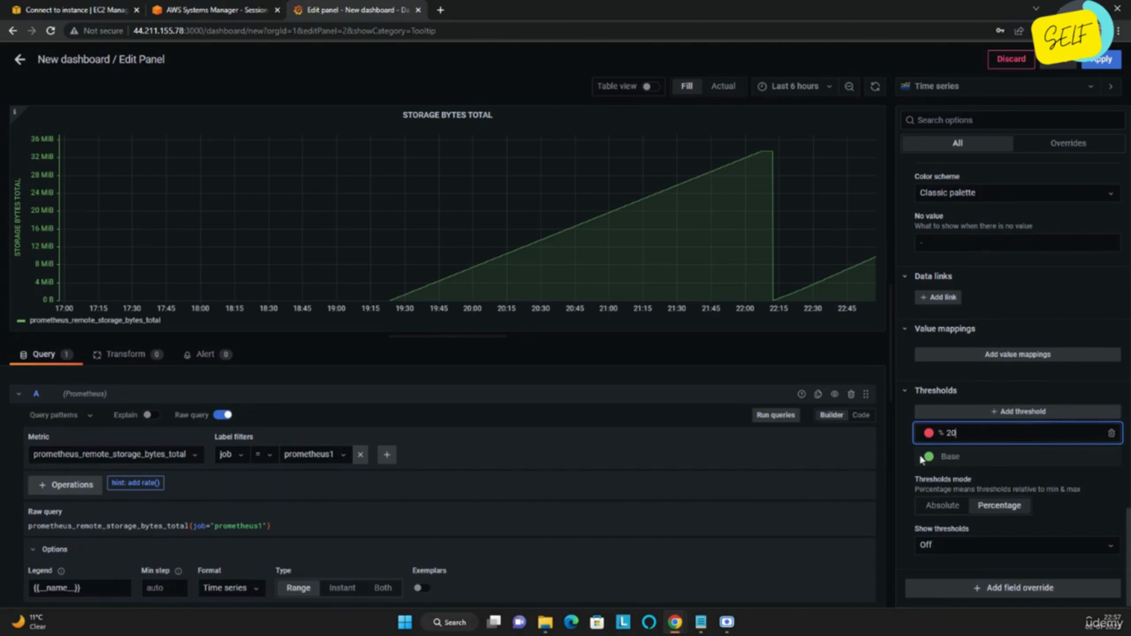
Set the red threshold to 80% and rerun the queries.
click(896, 461)
click(970, 436)
key(BackSpace)
key(BackSpace)
text(80)
click(898, 422)
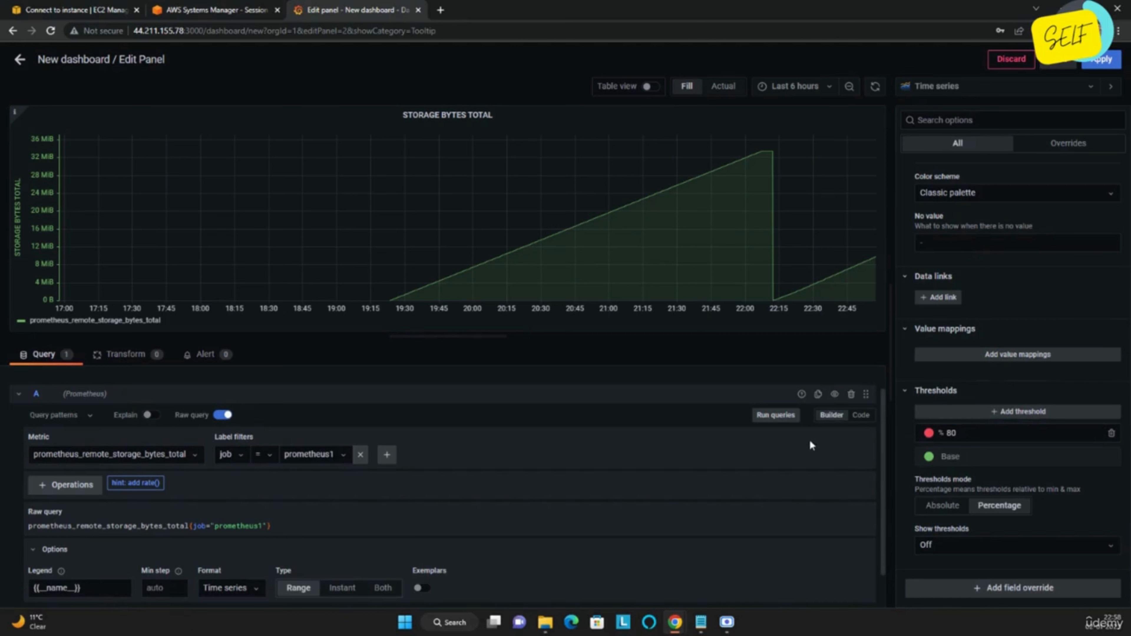
click(782, 419)
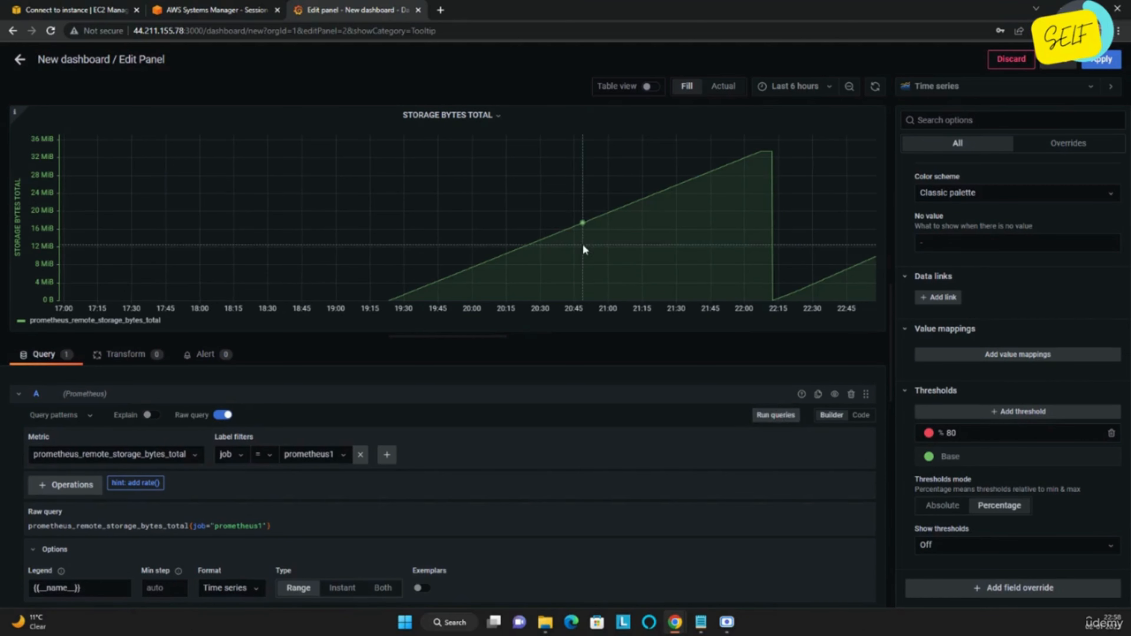
Return the thresholds mode to Absolute, set the red threshold to 5000, rerun the queries, and inspect the graph.
right_click(933, 434)
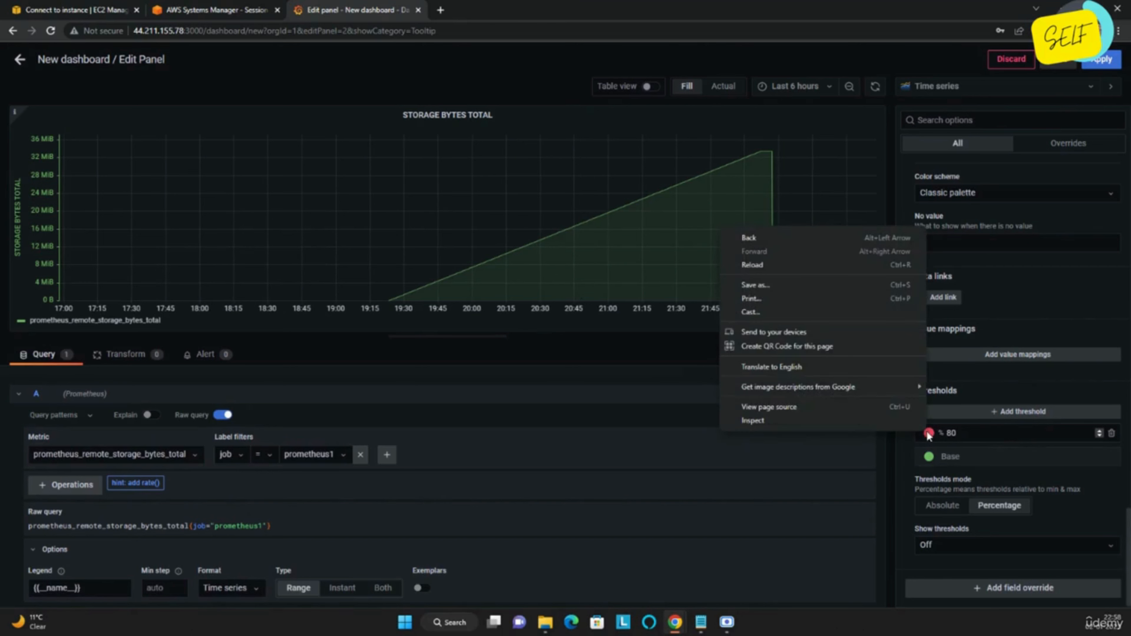
click(967, 431)
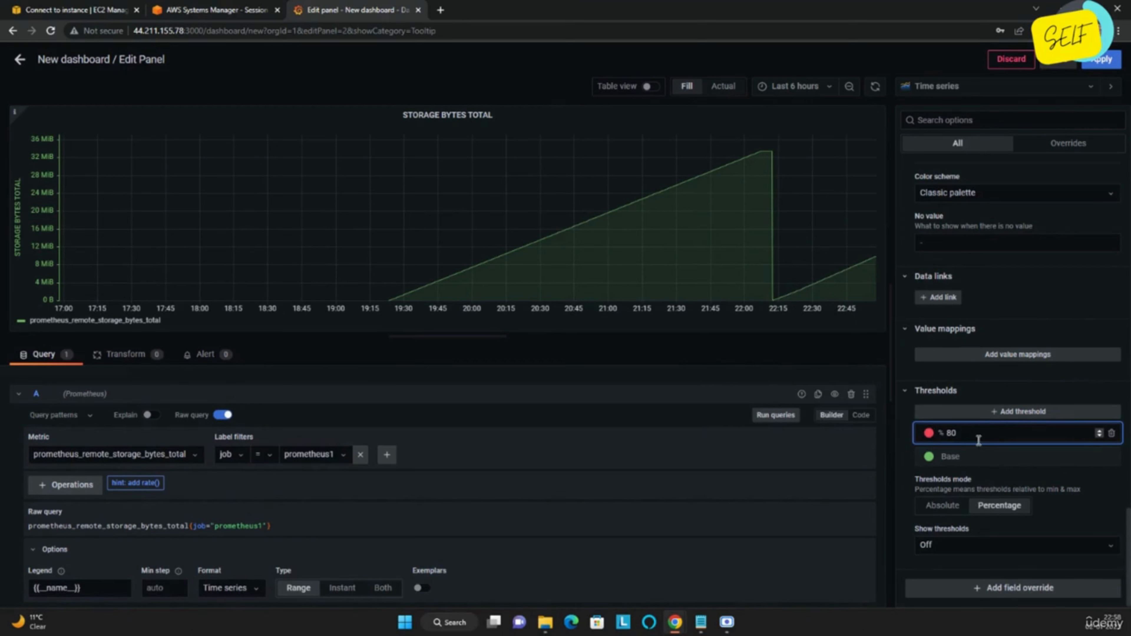
click(943, 505)
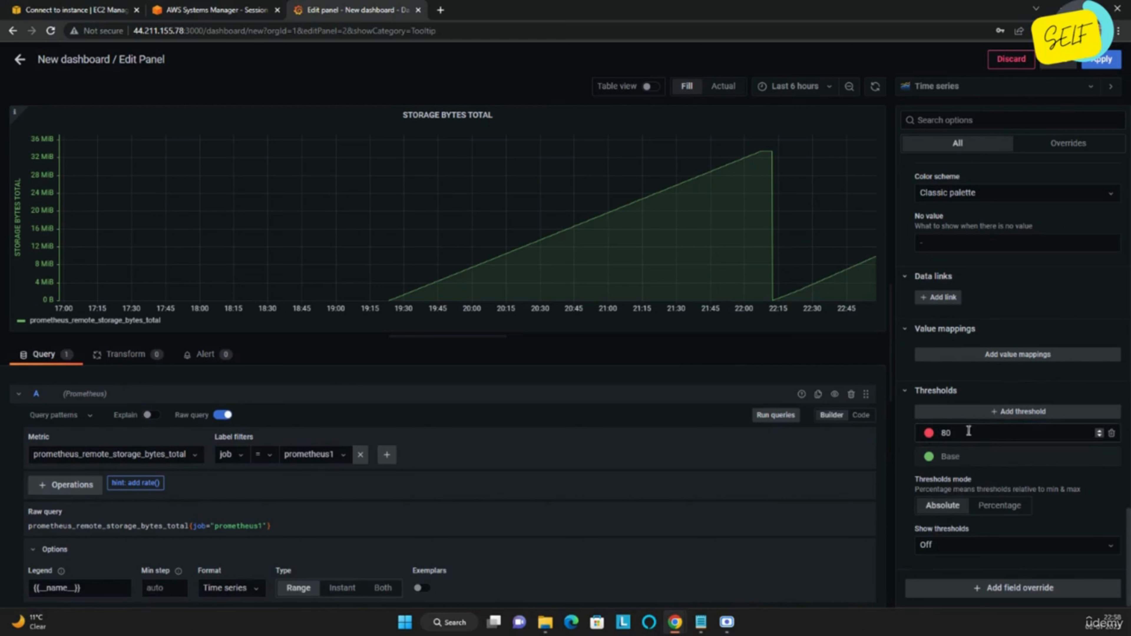
key(BackSpace)
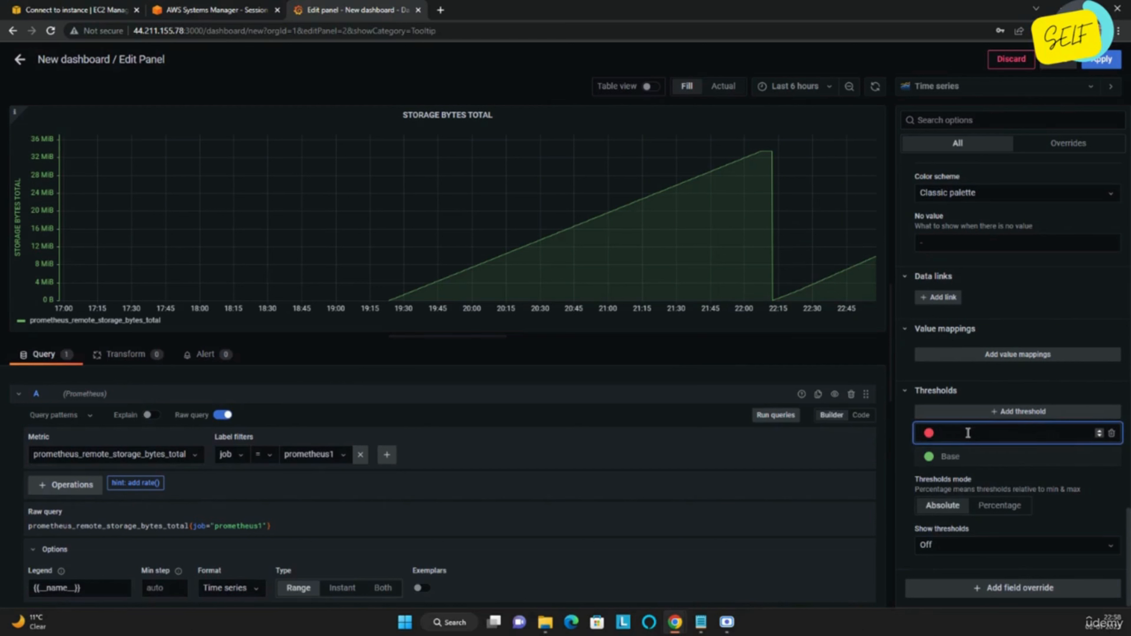
text(5000)
click(787, 417)
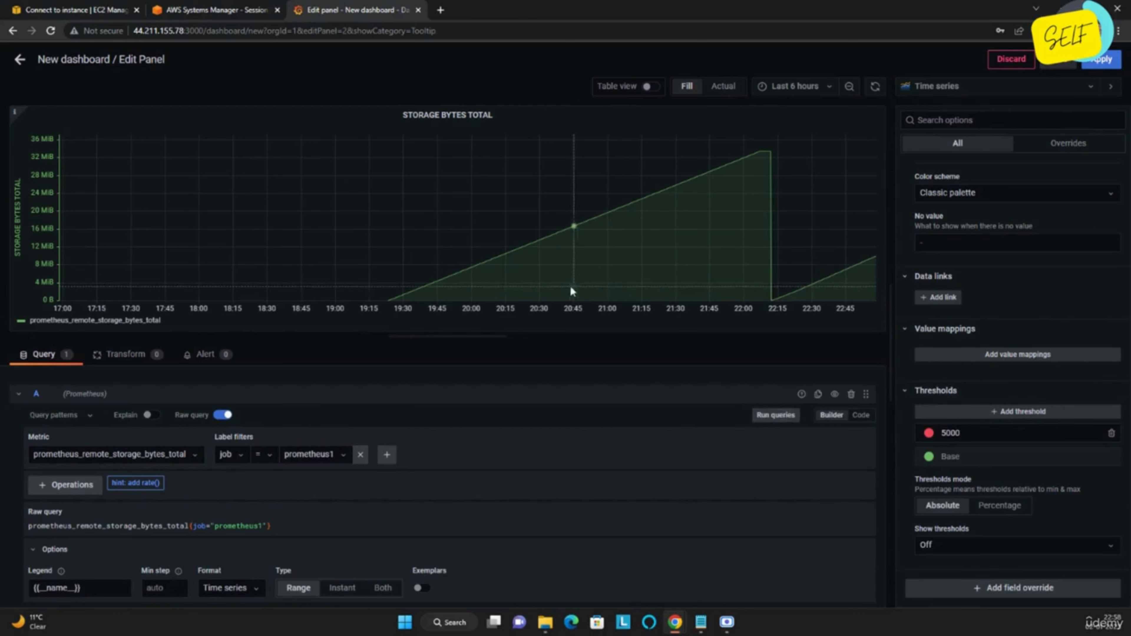
mouse_move(597, 234)
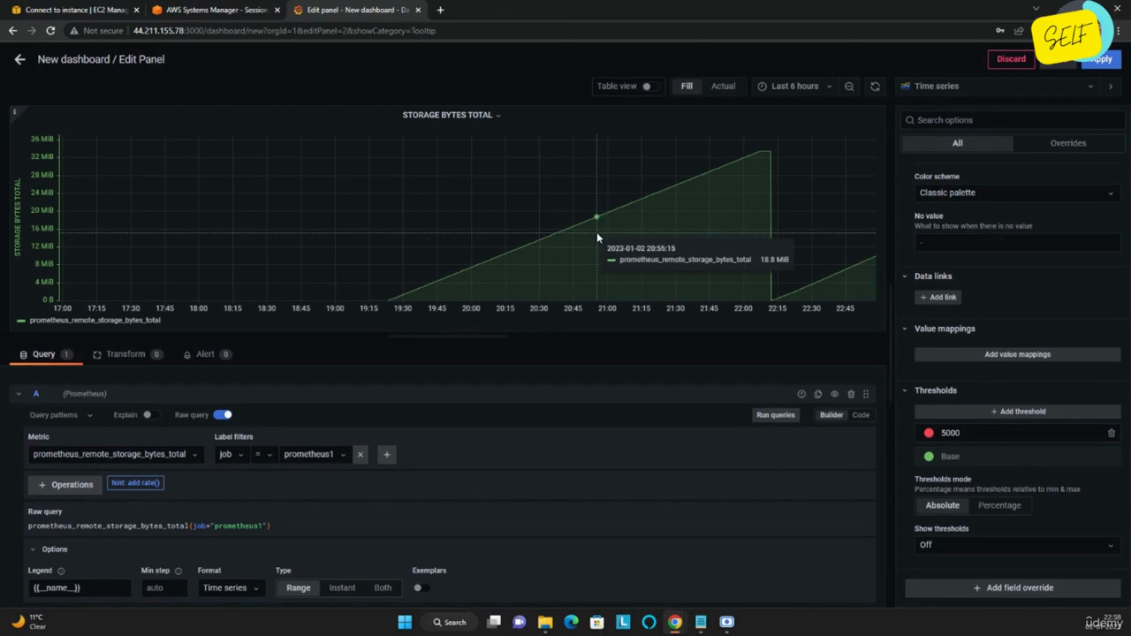
Set the red threshold to 5 and rerun the queries.
right_click(963, 438)
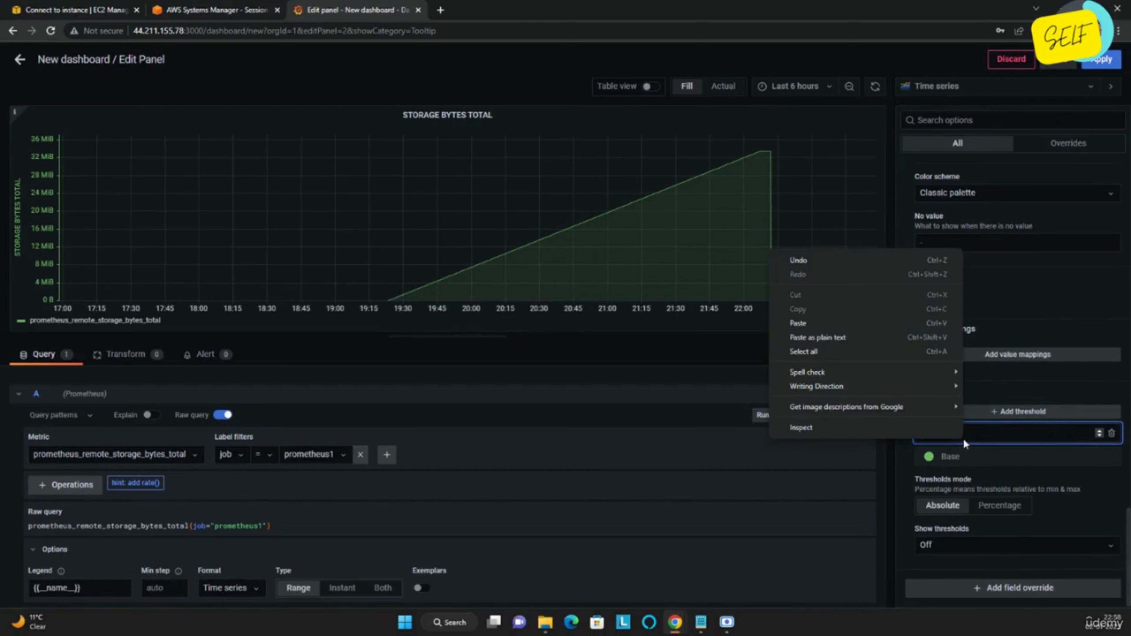
right_click(984, 441)
right_click(1014, 440)
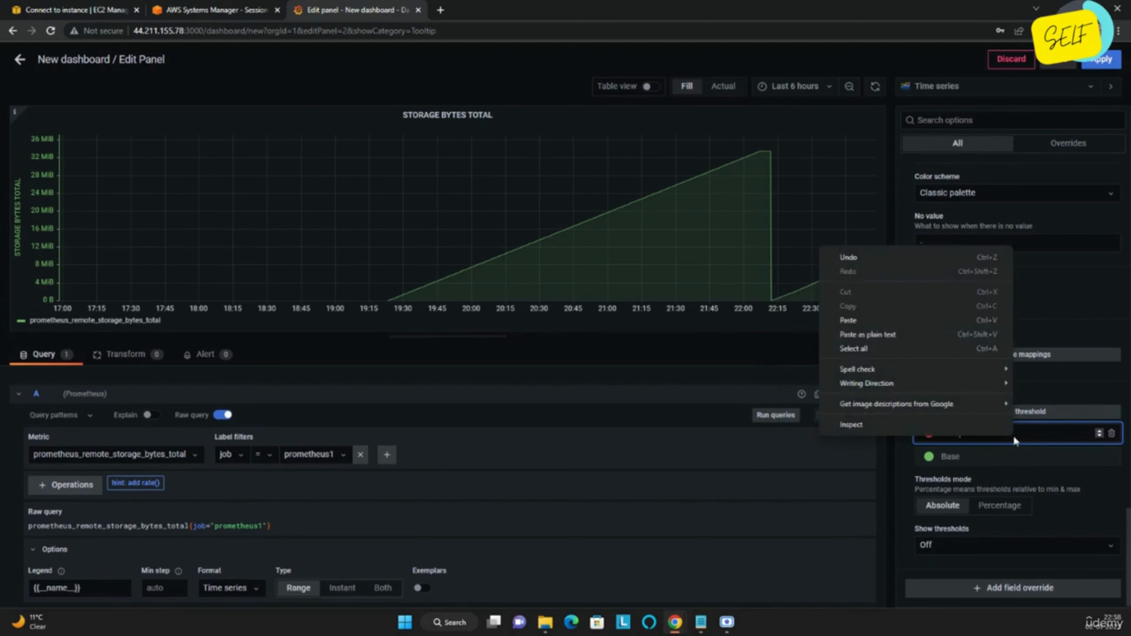
click(1014, 439)
key(BackSpace)
key(BackSpace)
key(BackSpace)
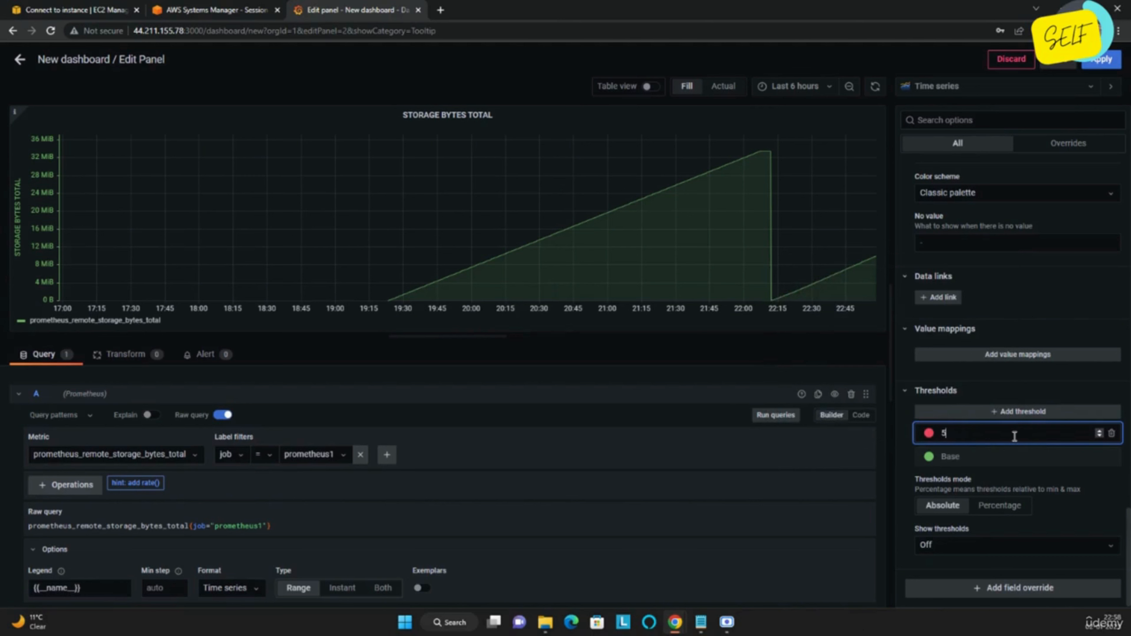
click(774, 421)
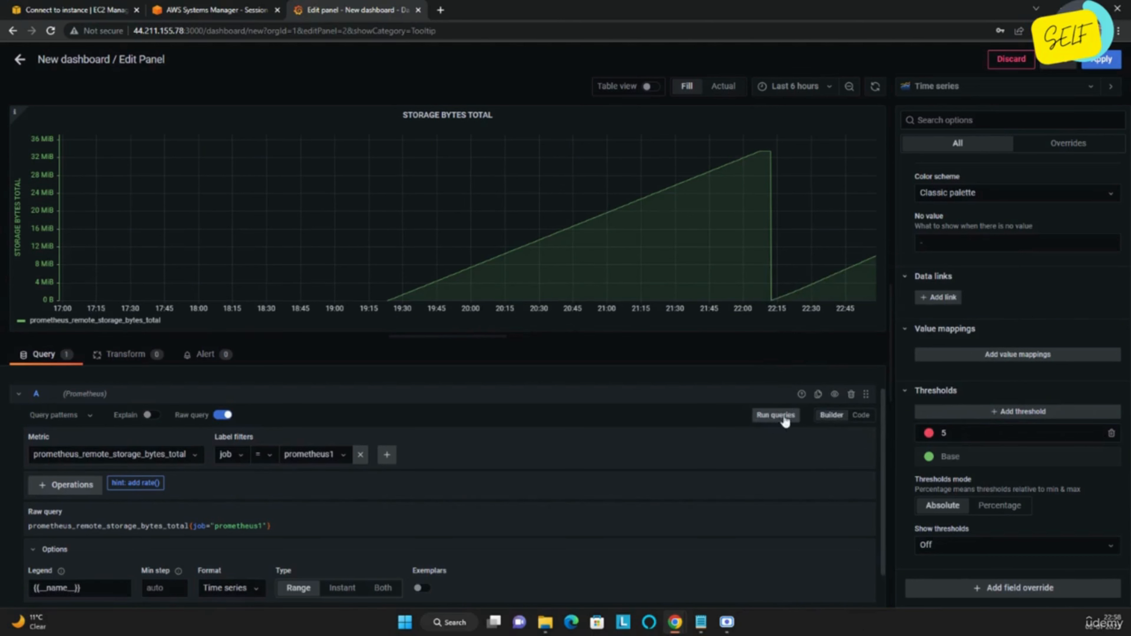
scroll(845, 470, down, 2)
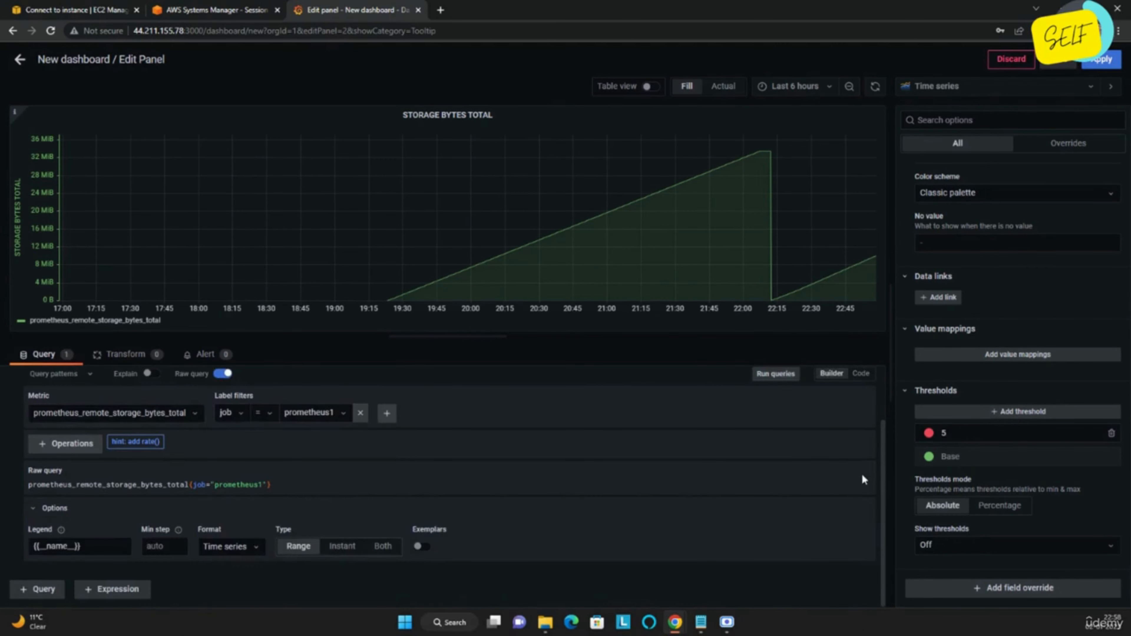
scroll(861, 471, up, 2)
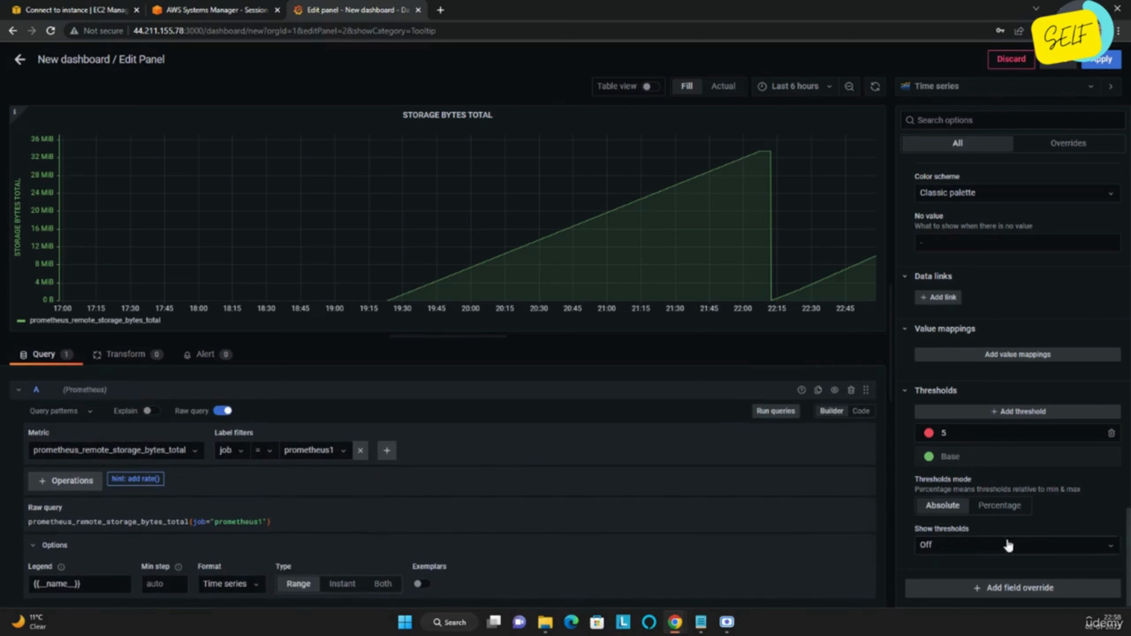
Show the thresholds as lines on the graph and rerun the queries.
click(959, 543)
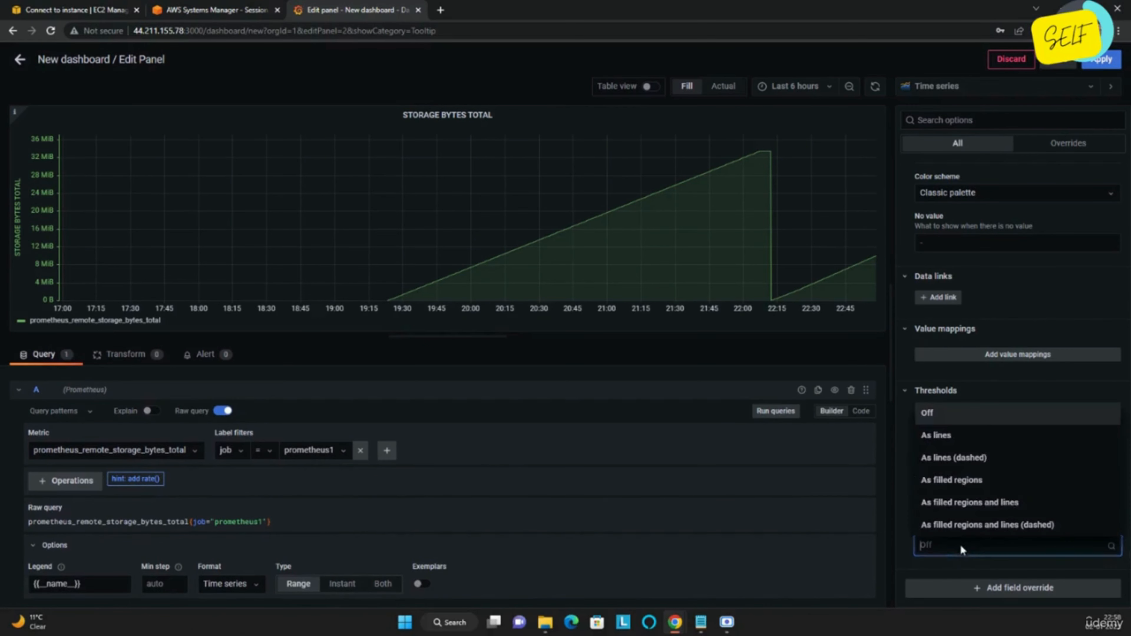
click(963, 445)
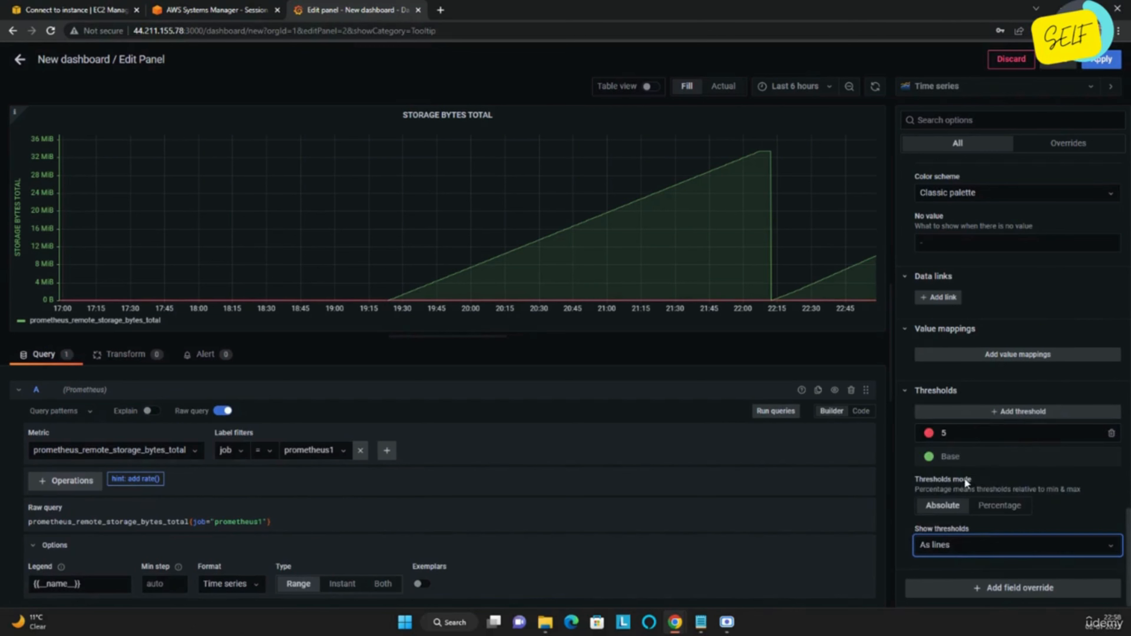
click(773, 411)
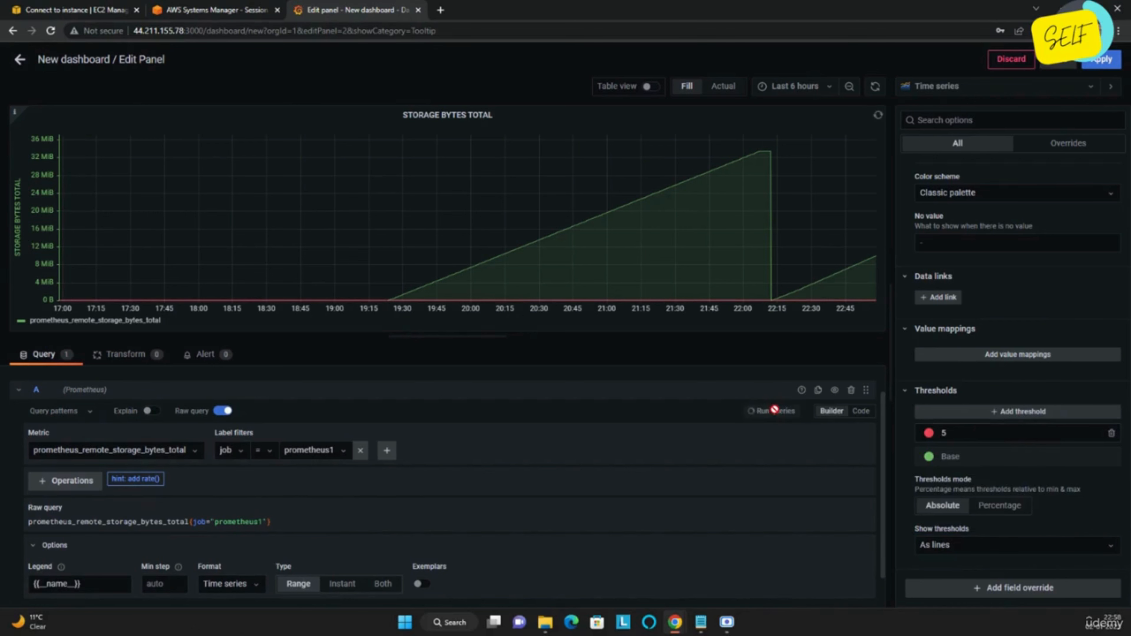
Raise the red threshold to 5000 and 50000, rerunning the queries after each value.
click(958, 431)
text(000)
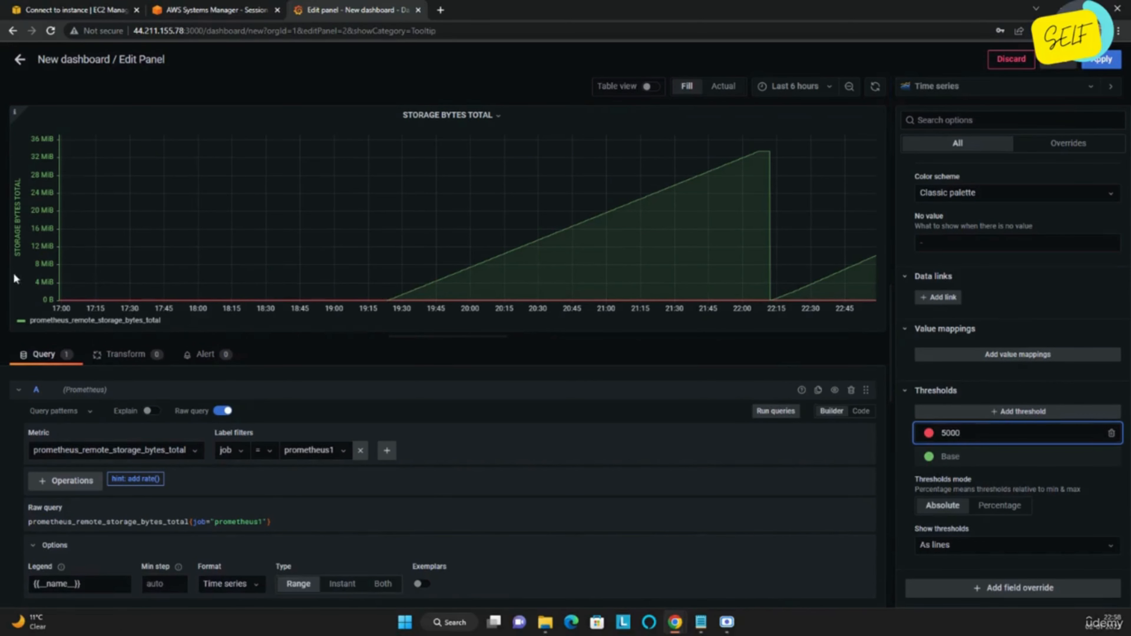
click(768, 411)
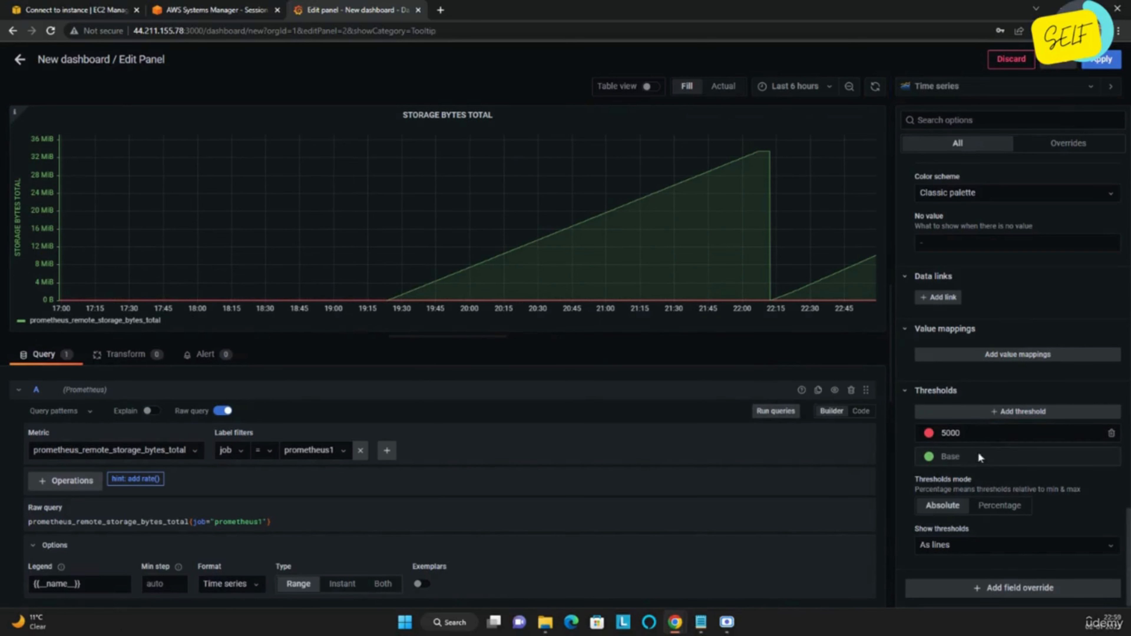
click(986, 435)
text(0)
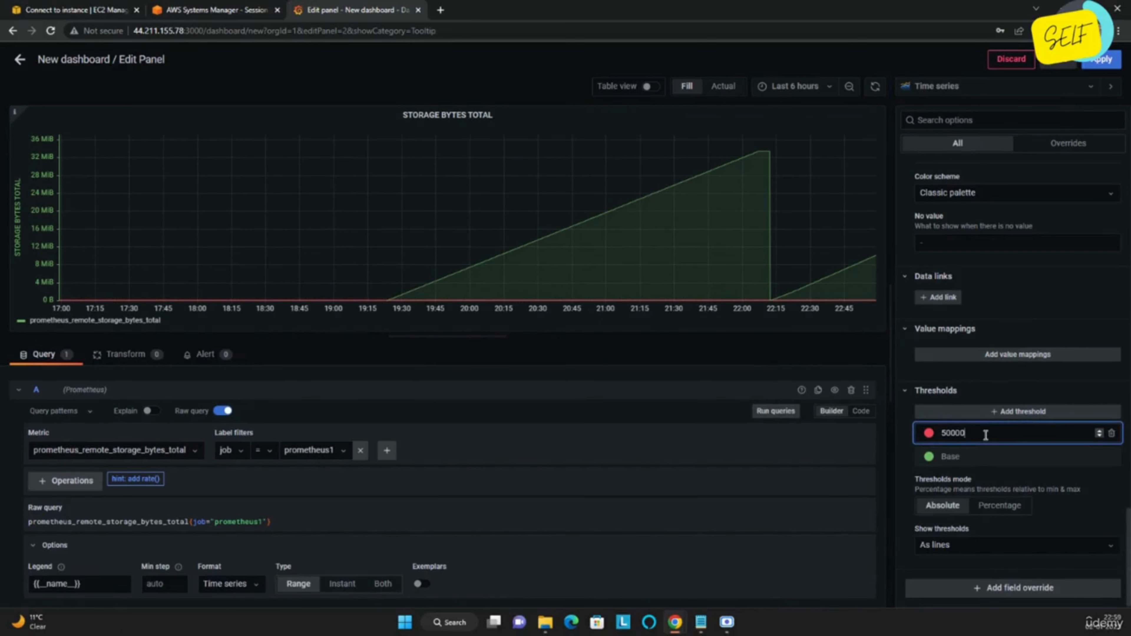
click(779, 412)
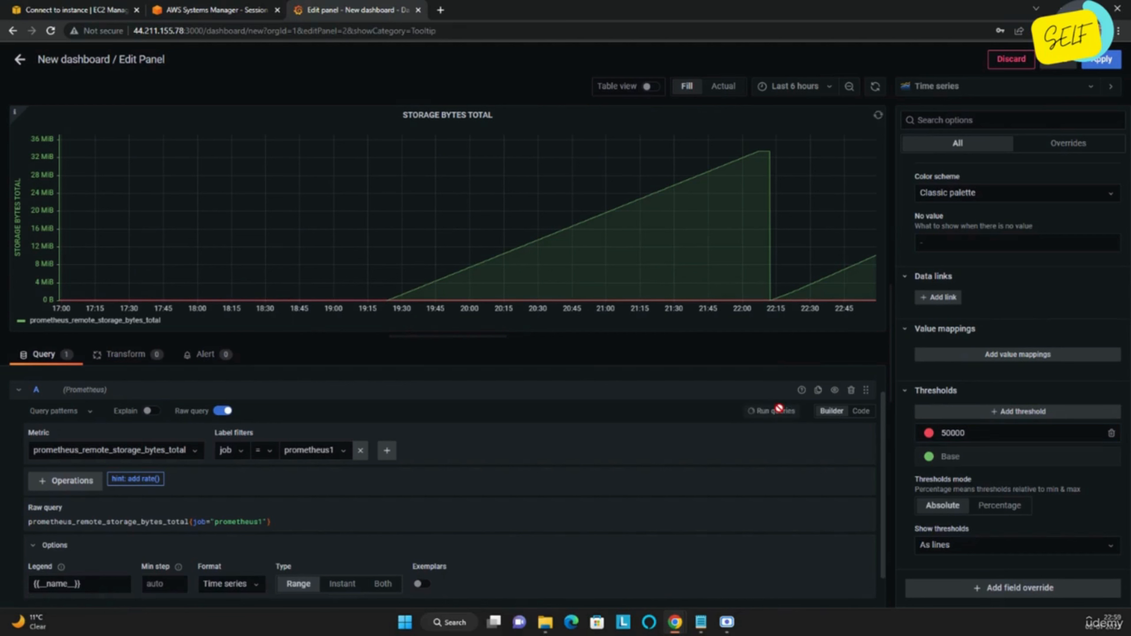
Raise the red threshold to 500000 and 5000000, rerunning the queries after each value and dismissing the low-battery notice.
click(975, 434)
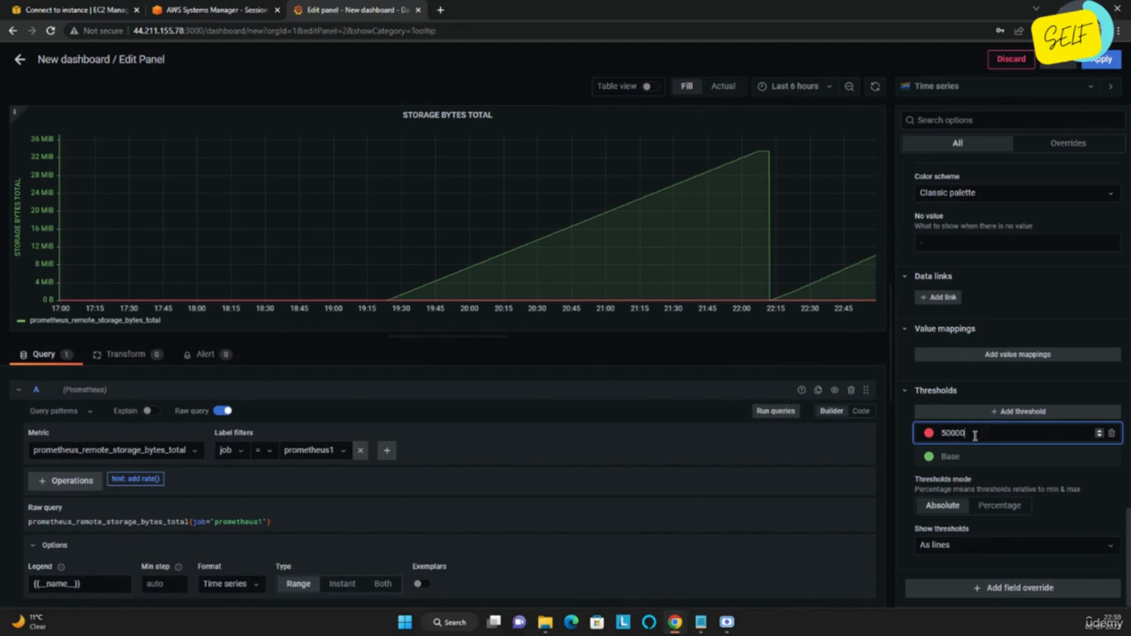
text(0)
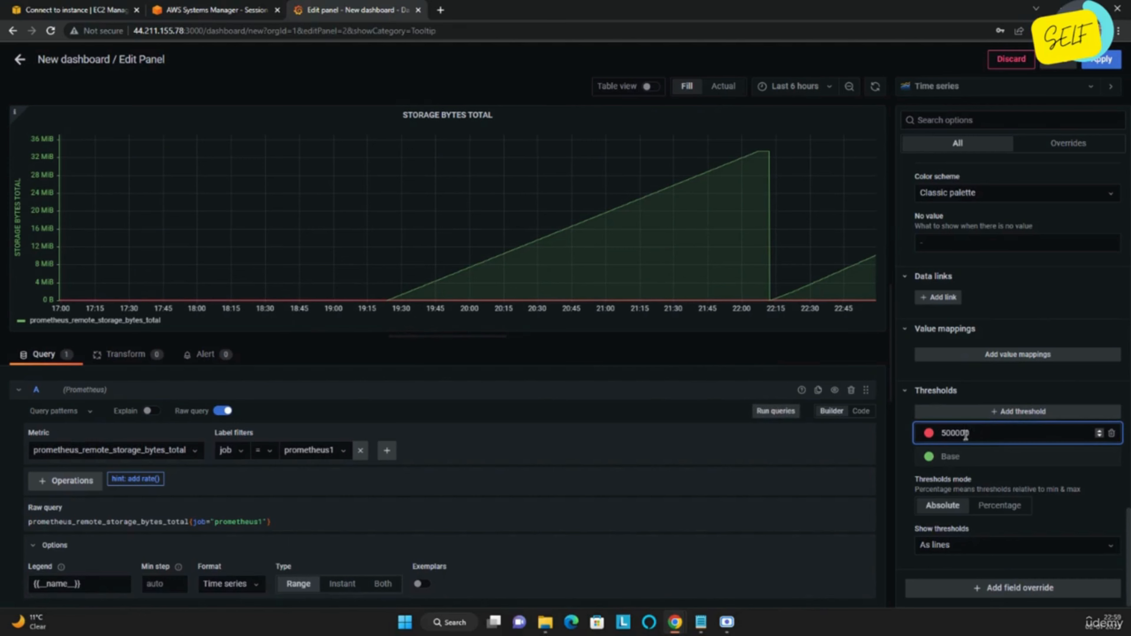
click(780, 412)
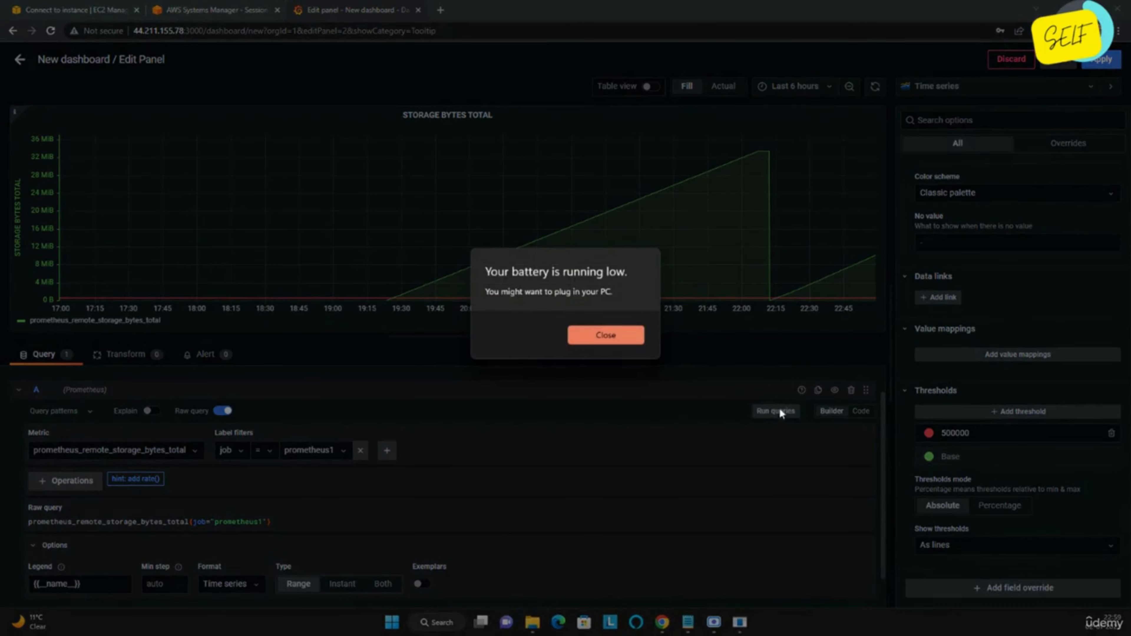
click(605, 335)
click(994, 426)
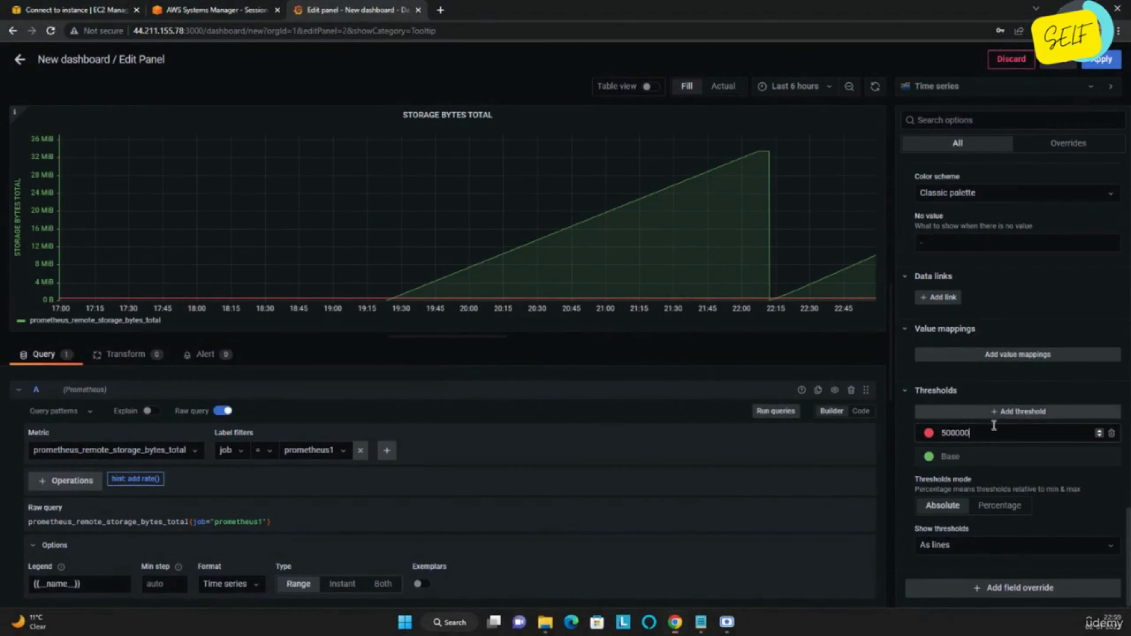
text(0)
click(773, 413)
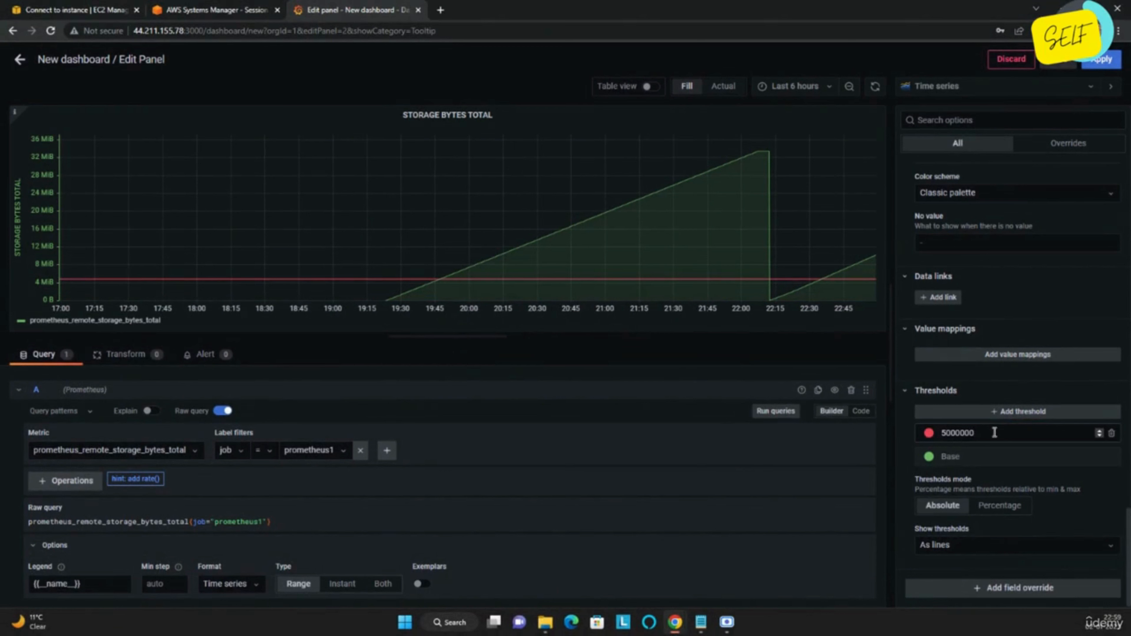
Add a second threshold alongside the red 5000000 one and rerun the queries.
drag(994, 432, 928, 430)
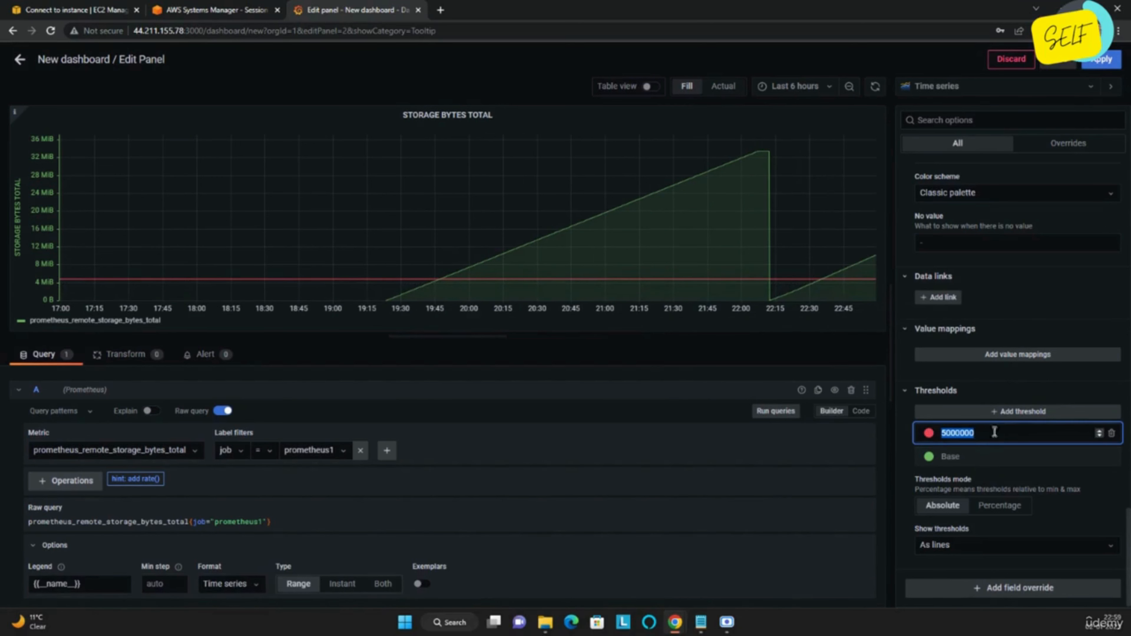
right_click(1019, 416)
click(1051, 409)
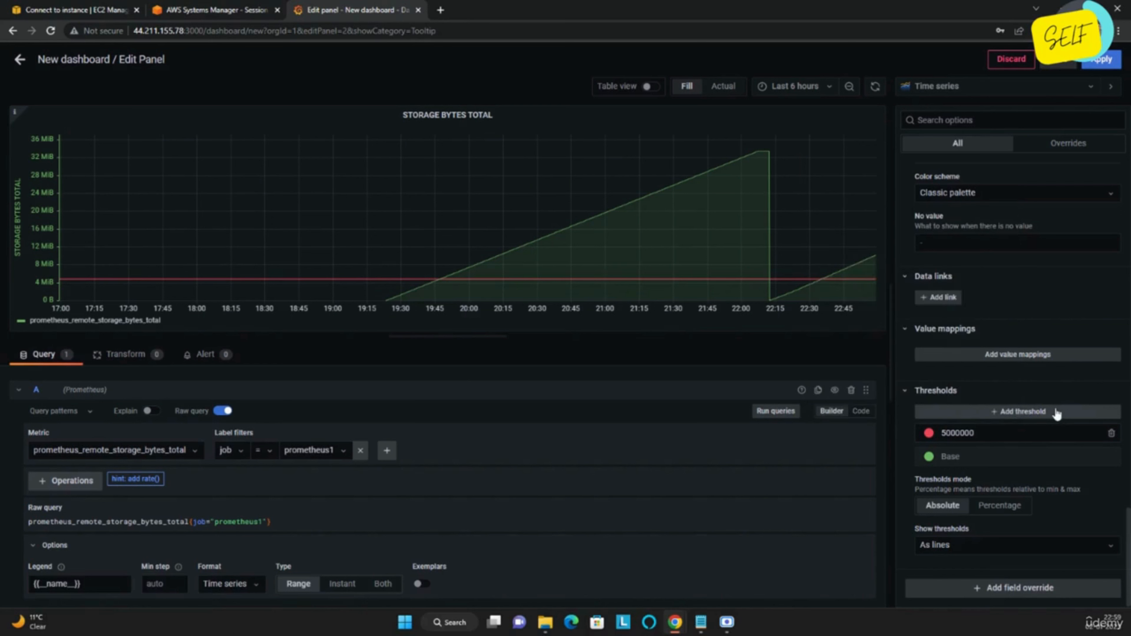
click(1054, 410)
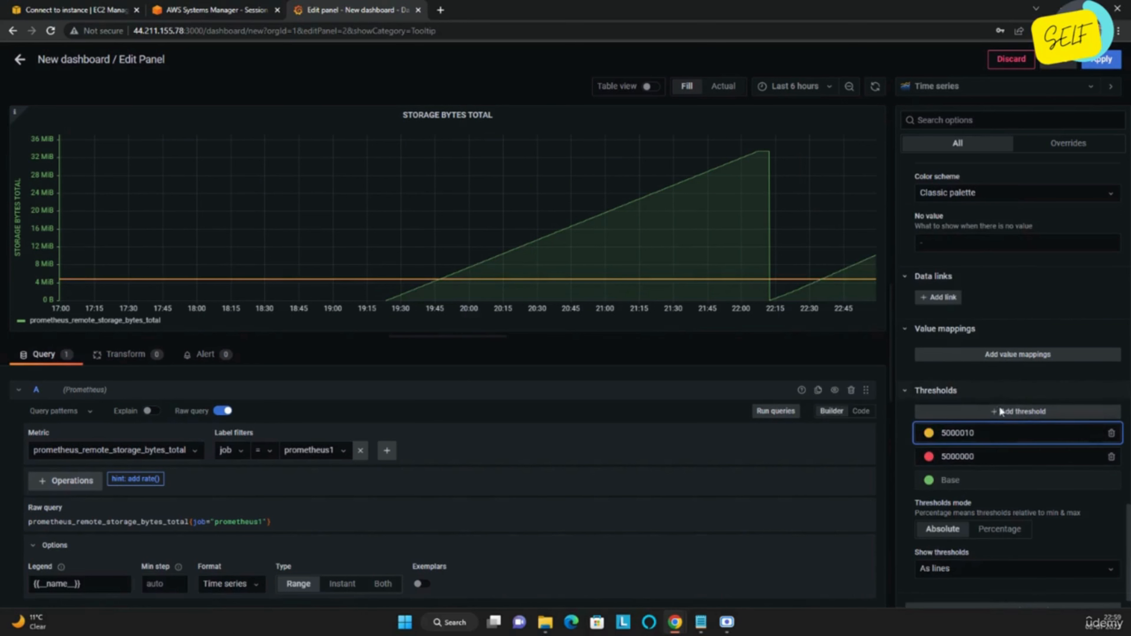
click(781, 410)
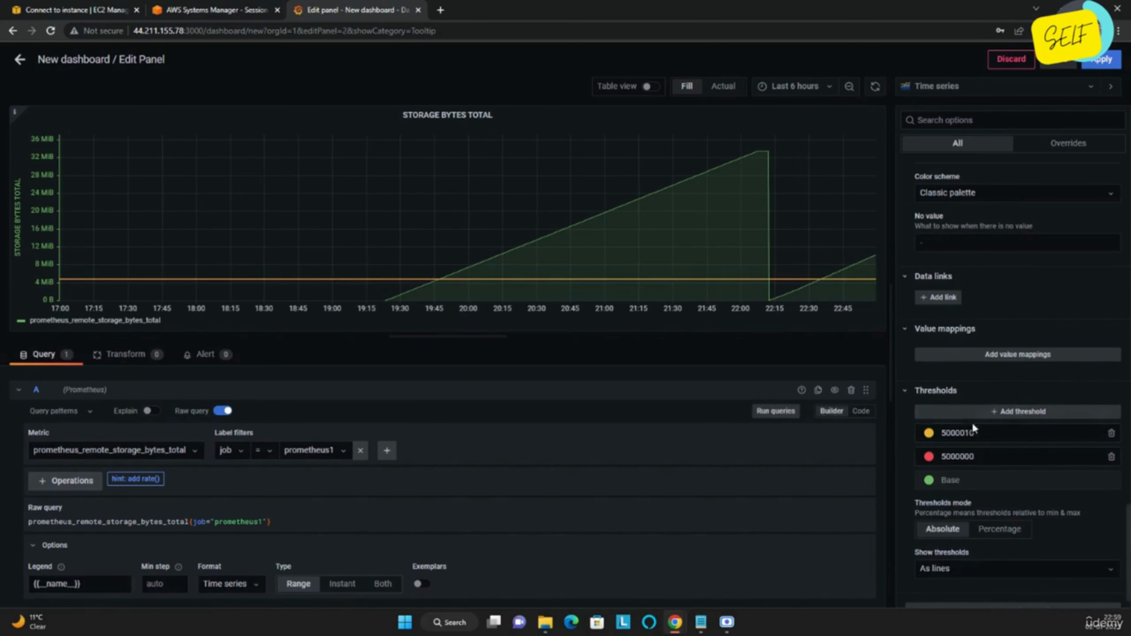
Set the yellow threshold to 6000010 and rerun the queries.
click(947, 434)
key(BackSpace)
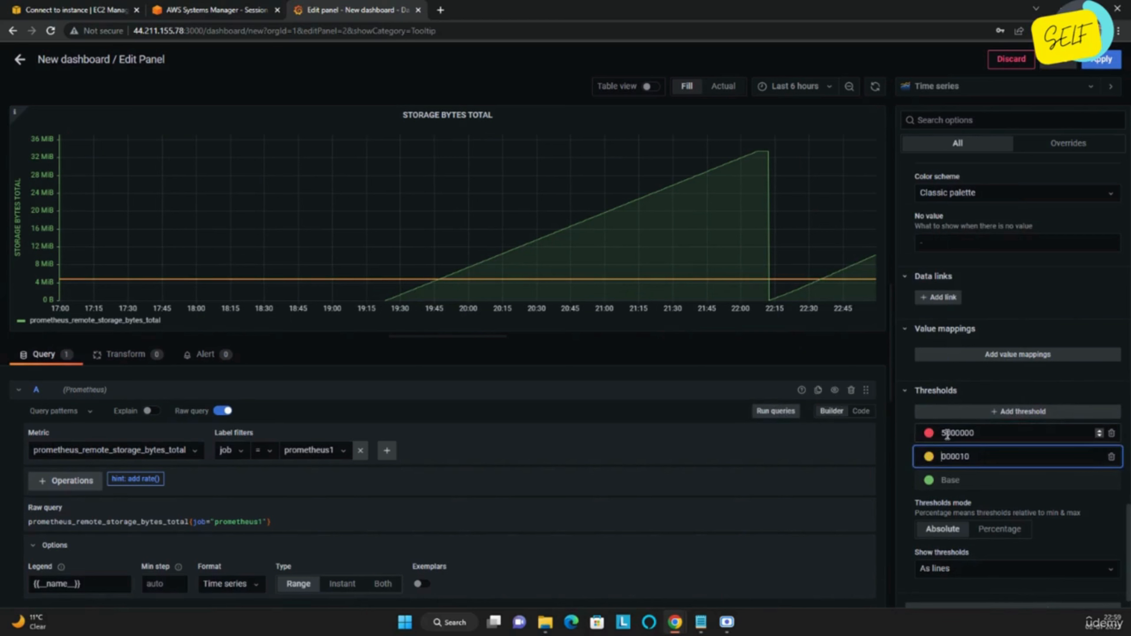
text(6)
click(777, 411)
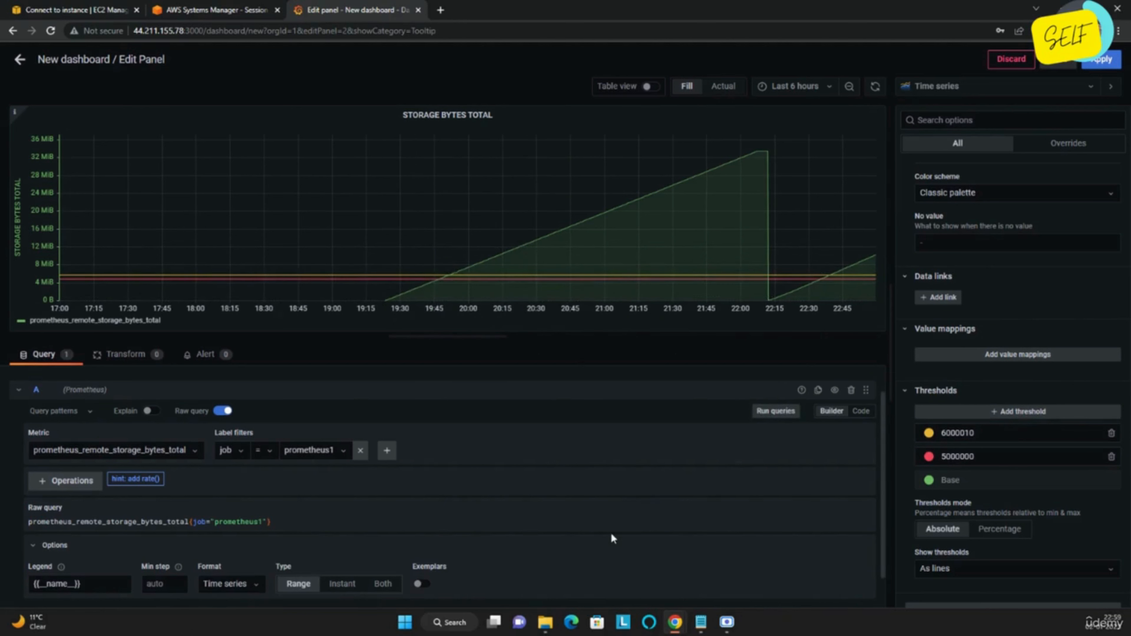
Save the dashboard as "New dashboard" in the General folder, leaving the time range at the last 6 hours.
click(797, 86)
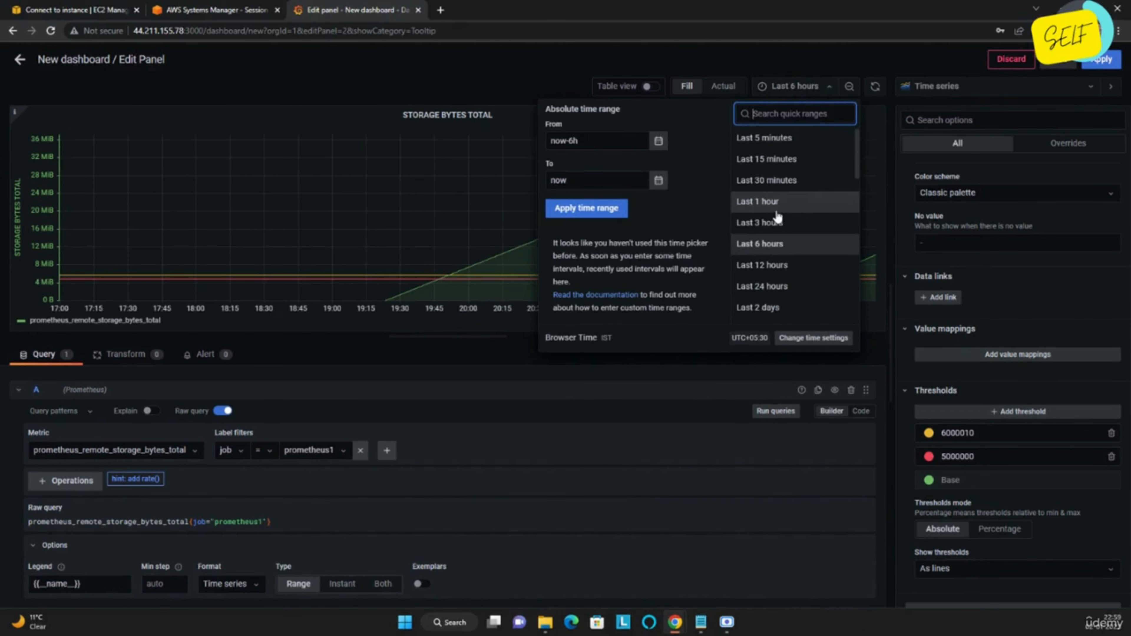
click(1067, 65)
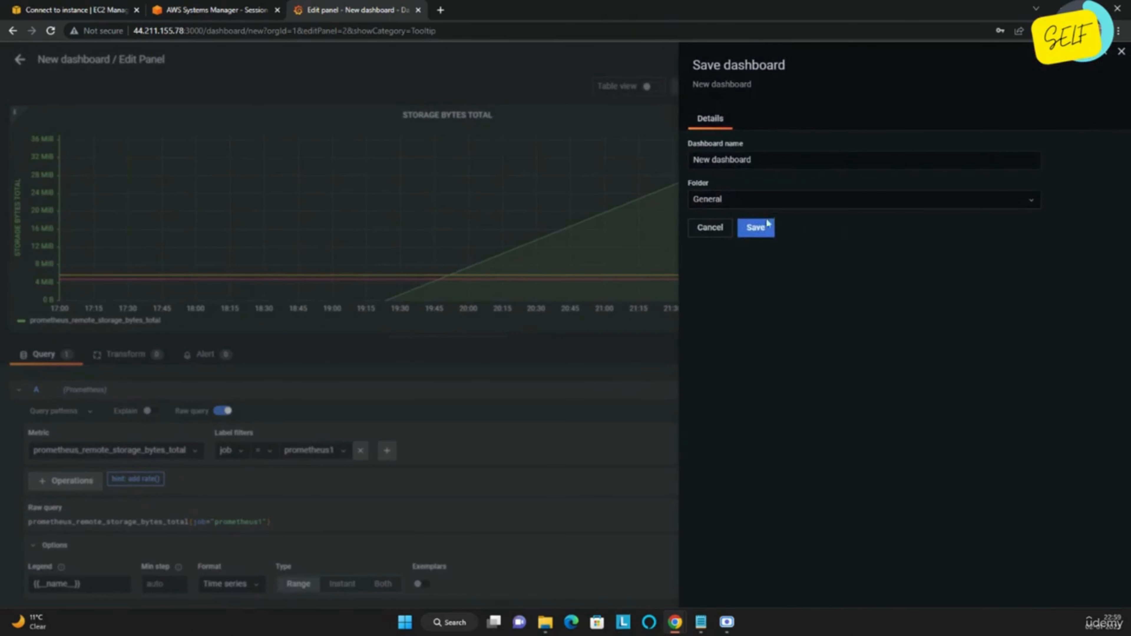
click(759, 228)
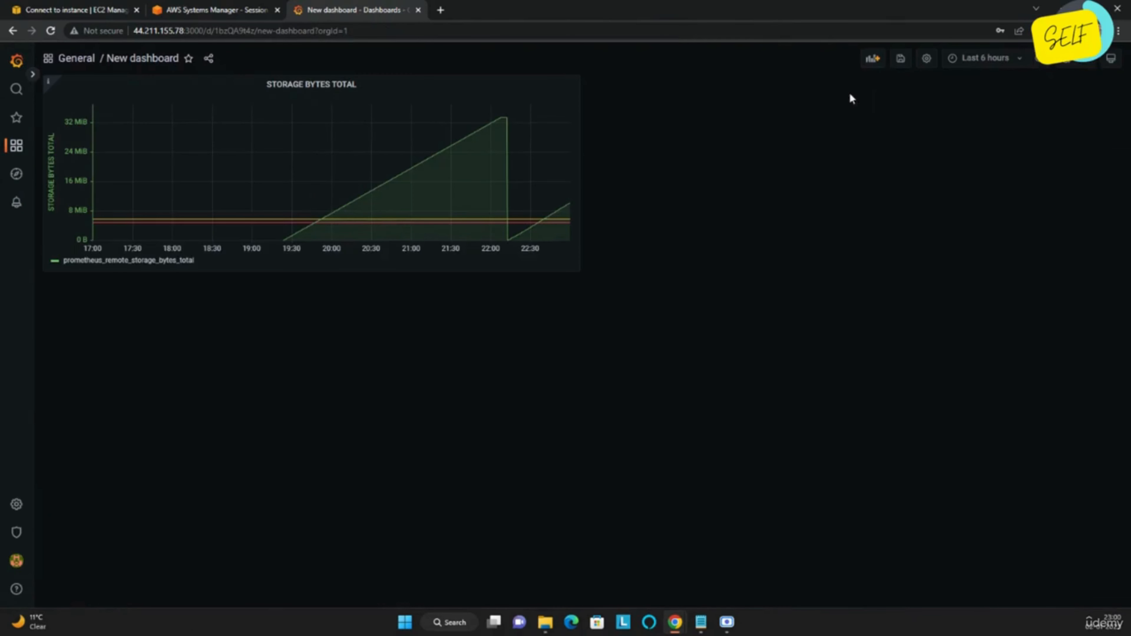
click(901, 58)
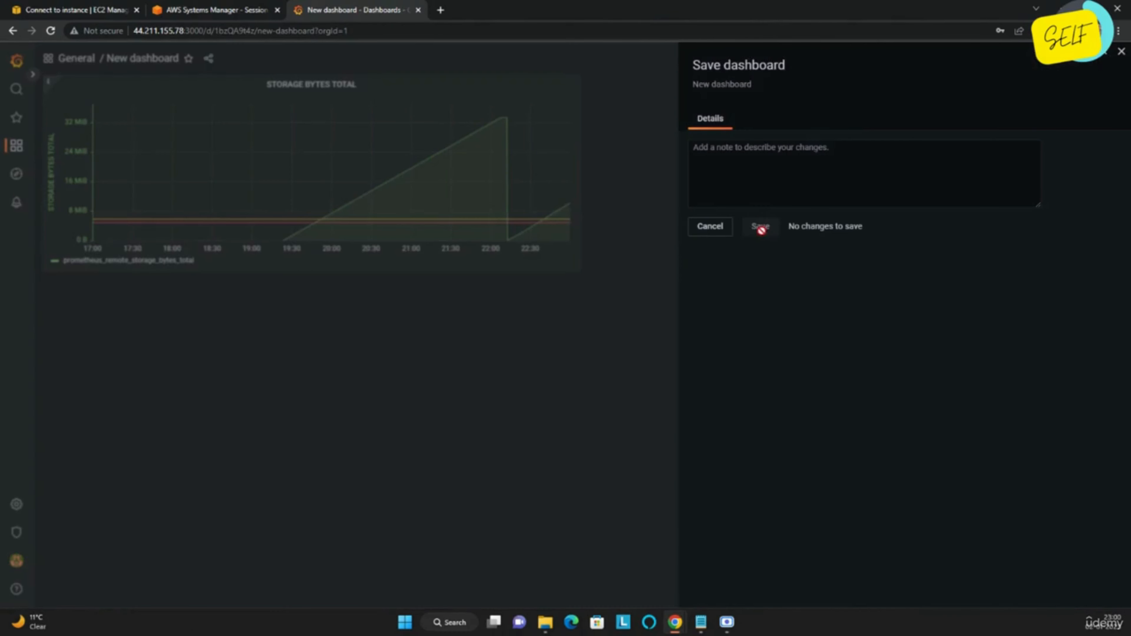
click(709, 227)
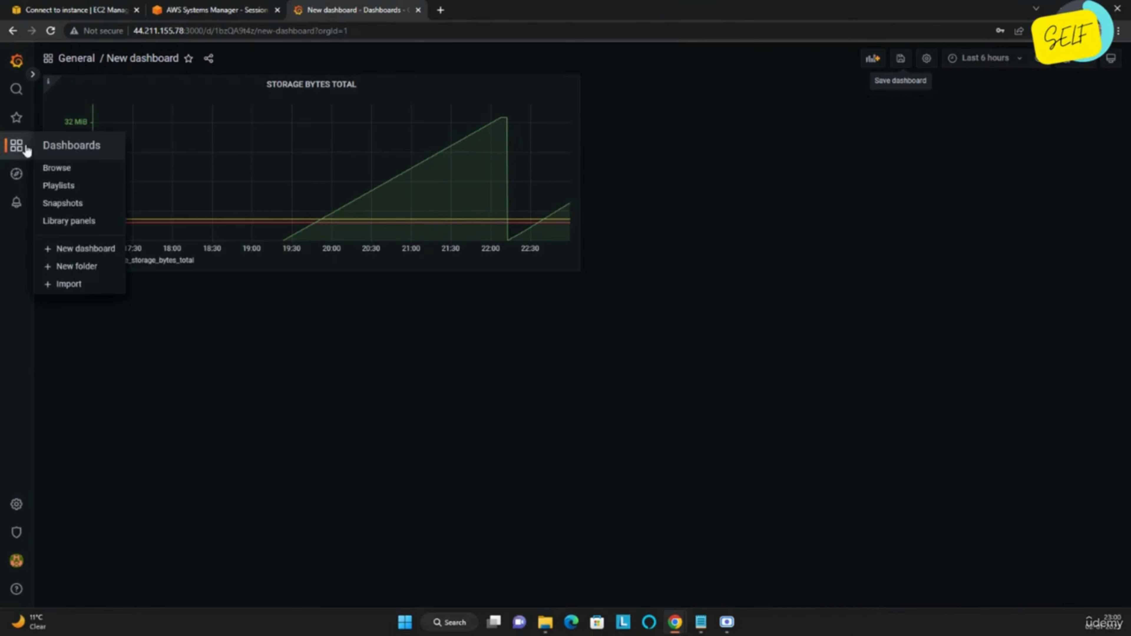
Browse the dashboards list and reopen the saved New dashboard from the General folder.
click(27, 151)
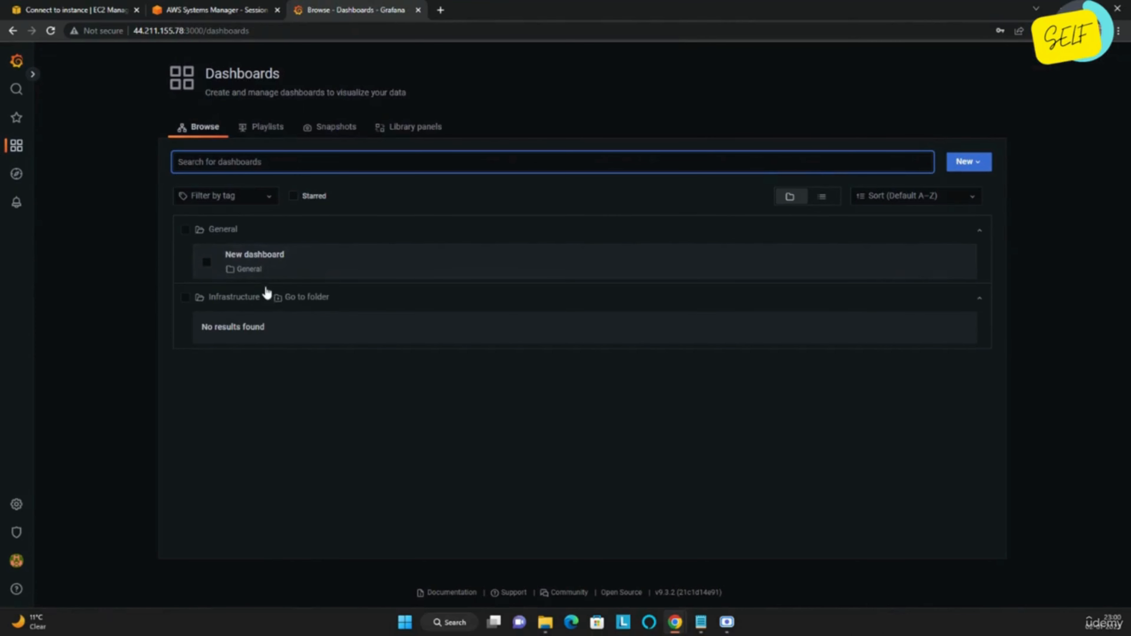
click(267, 262)
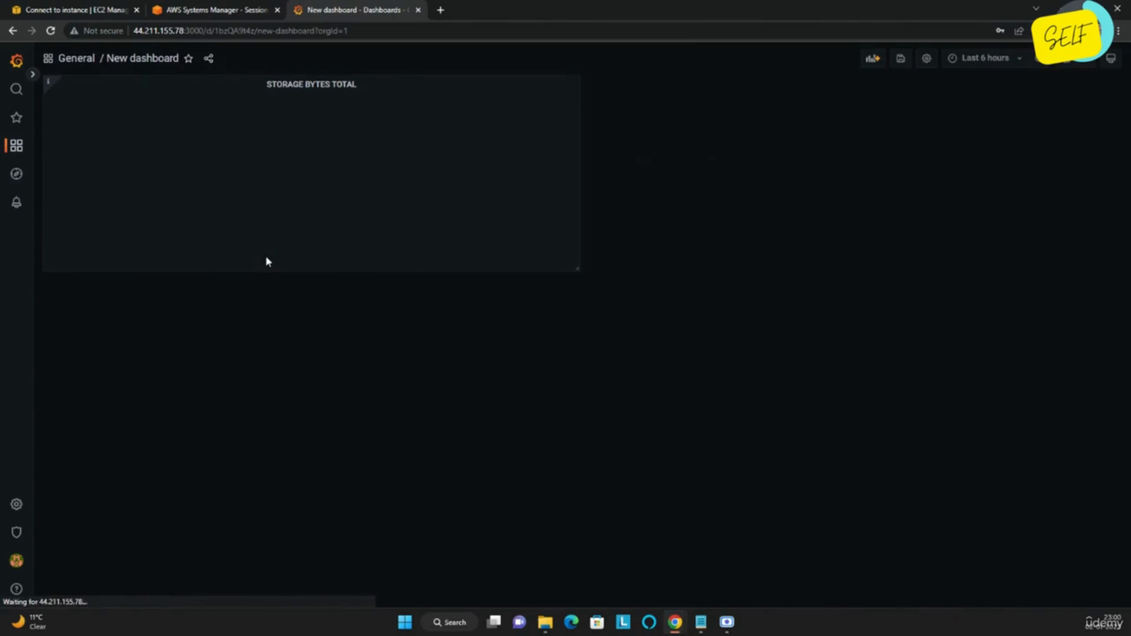